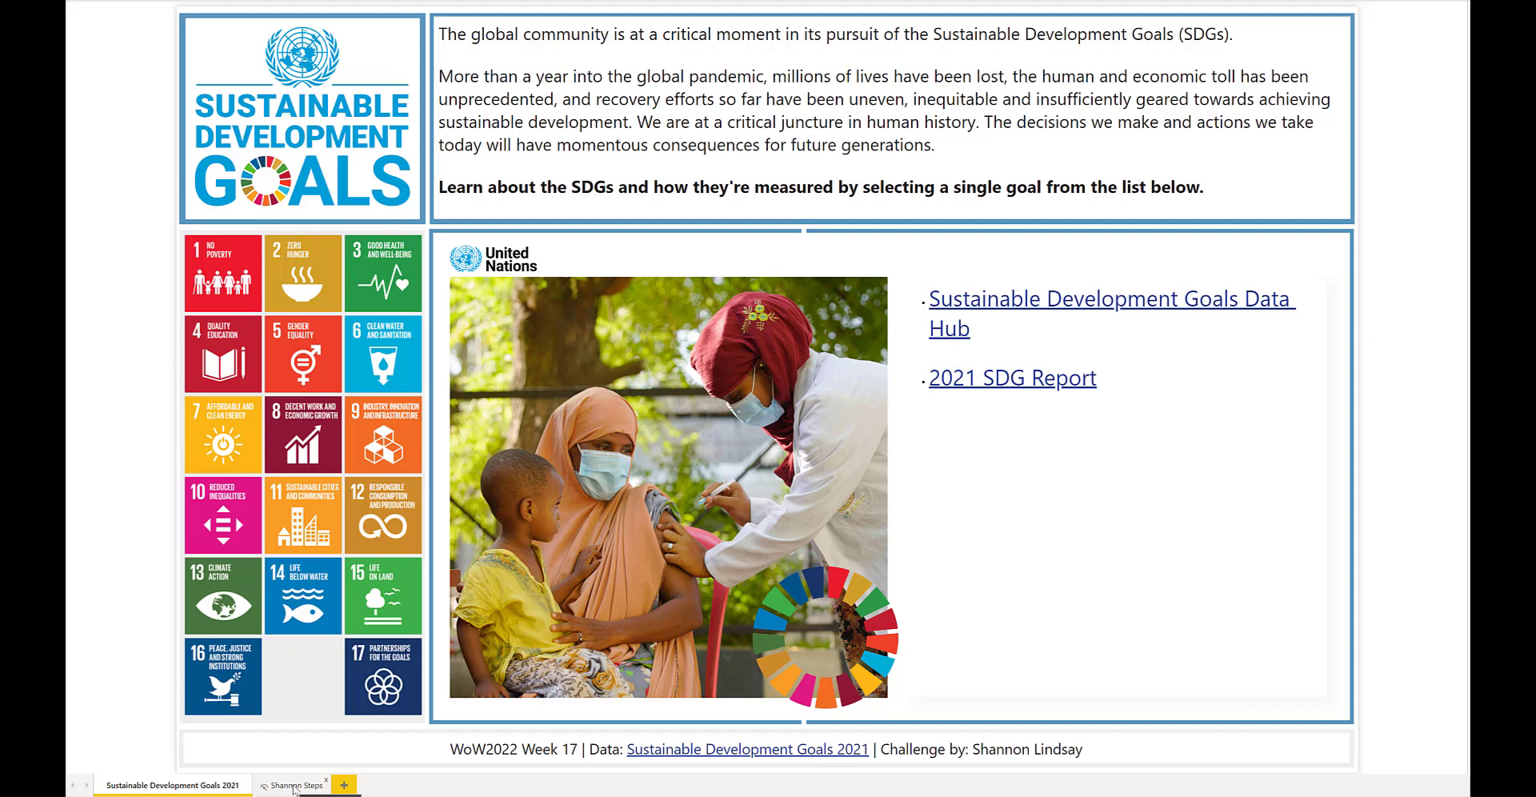
- Go to the 'Shannon Steps' page listing the ten numbered SDG report build steps
left_click(293, 787)
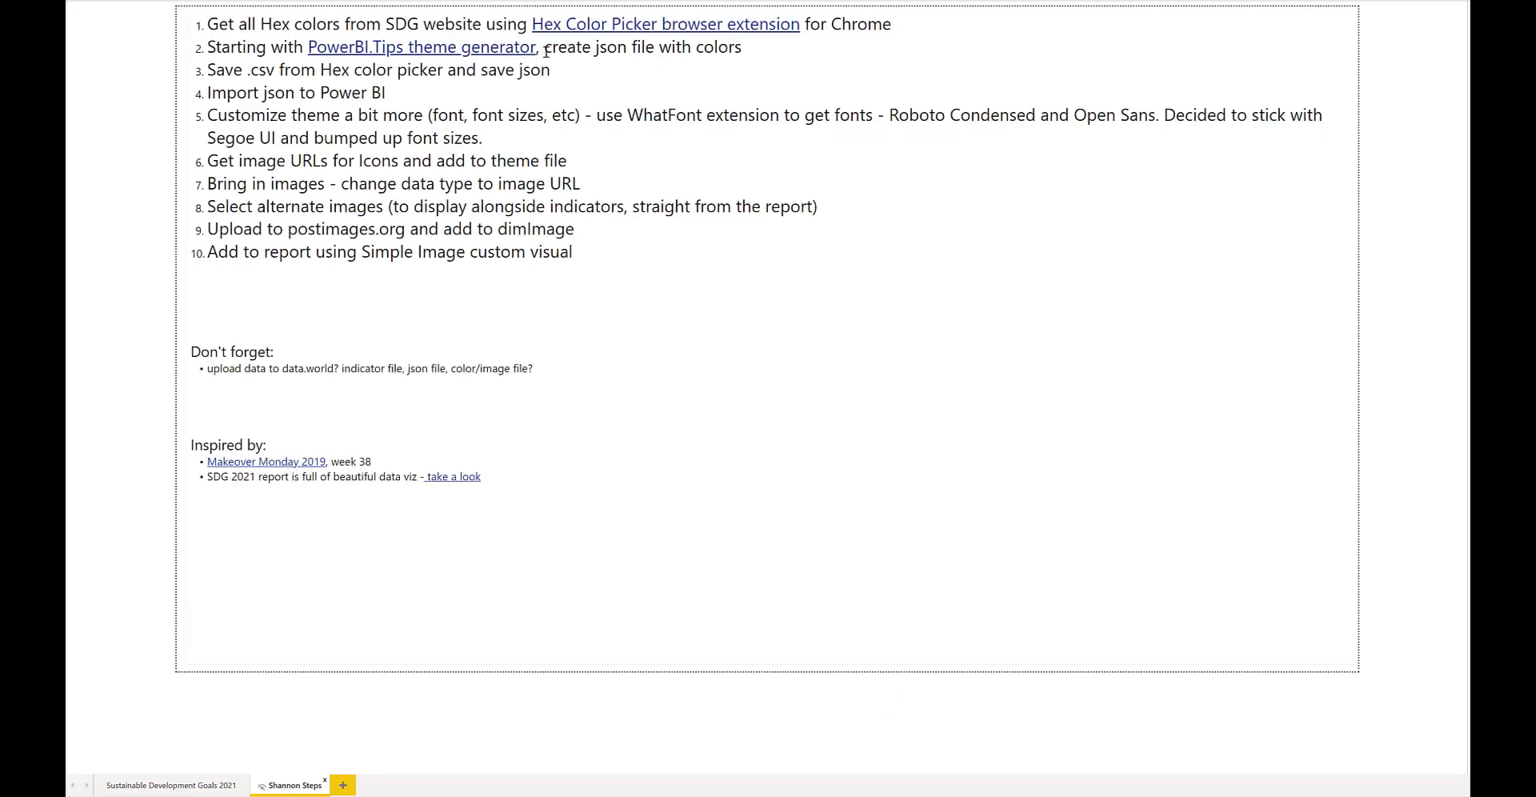
- Follow the 'Hex Color Picker browser extension' link in the steps text box to Chrome
left_click(892, 24)
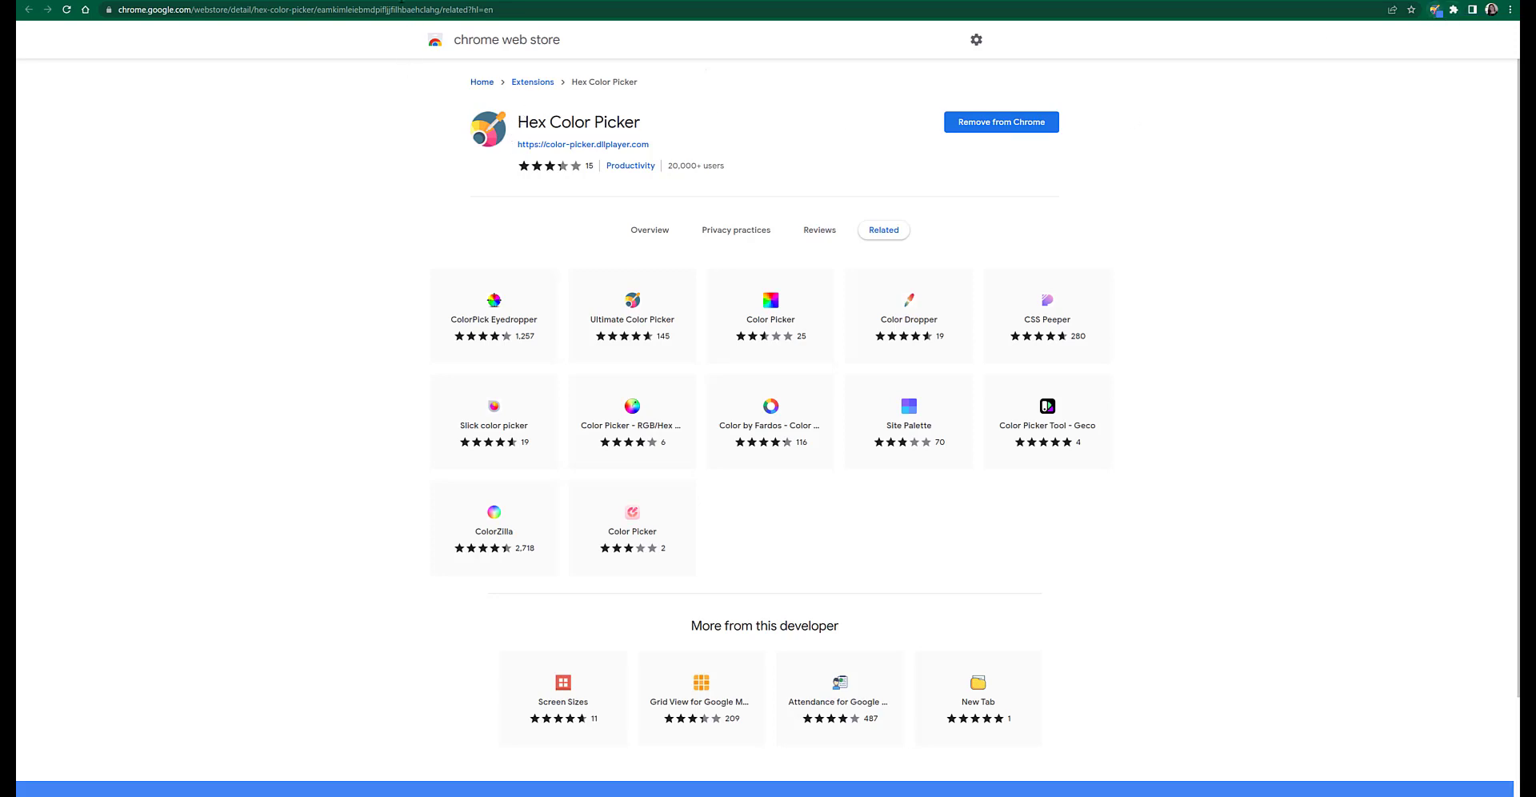
- Sample the Goal 1 tile colour on the UN SDG e-handbook page with Hex Color Picker
key("ctrl+Tab")
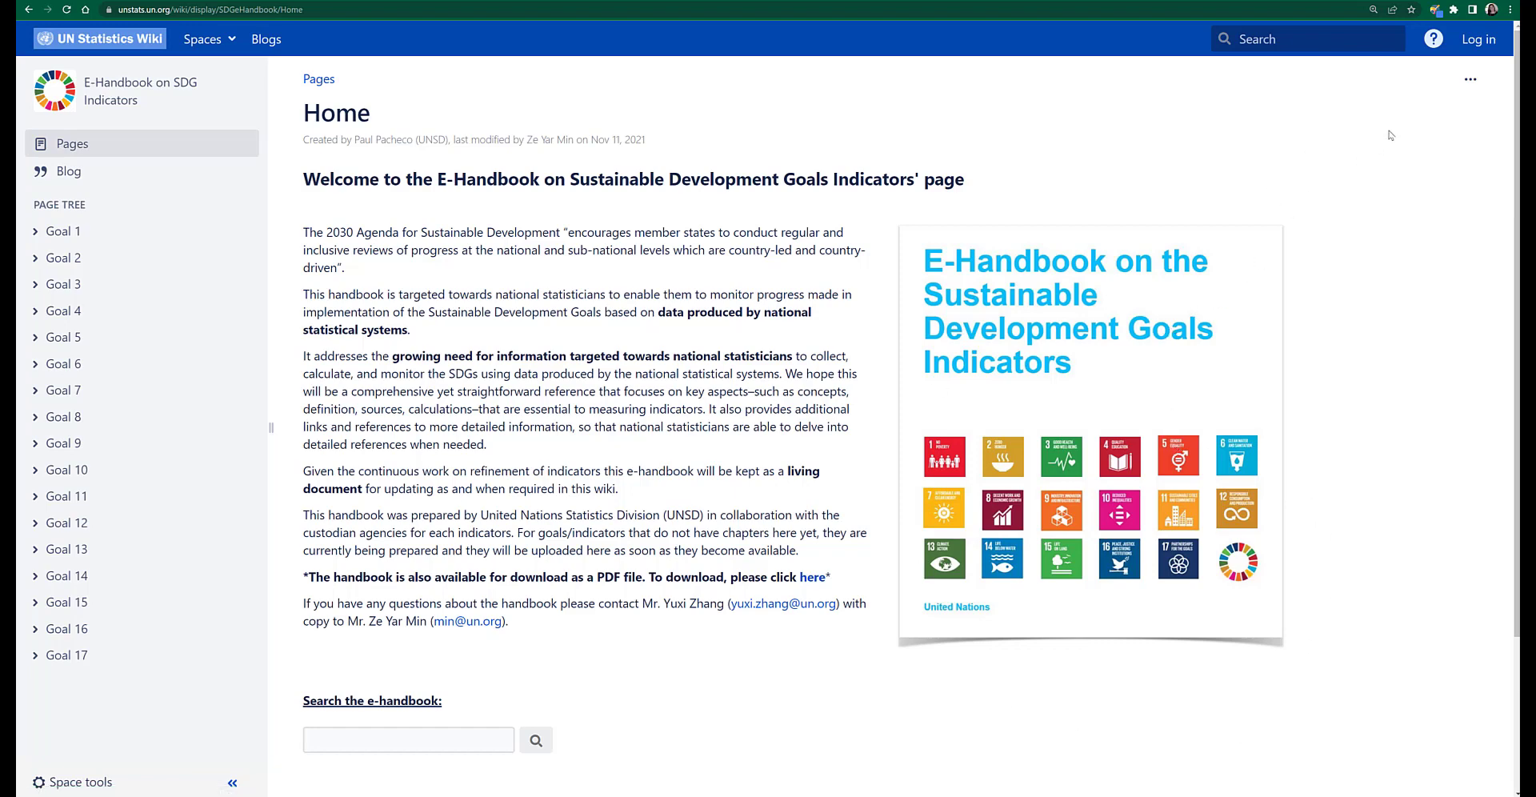
left_click(1435, 13)
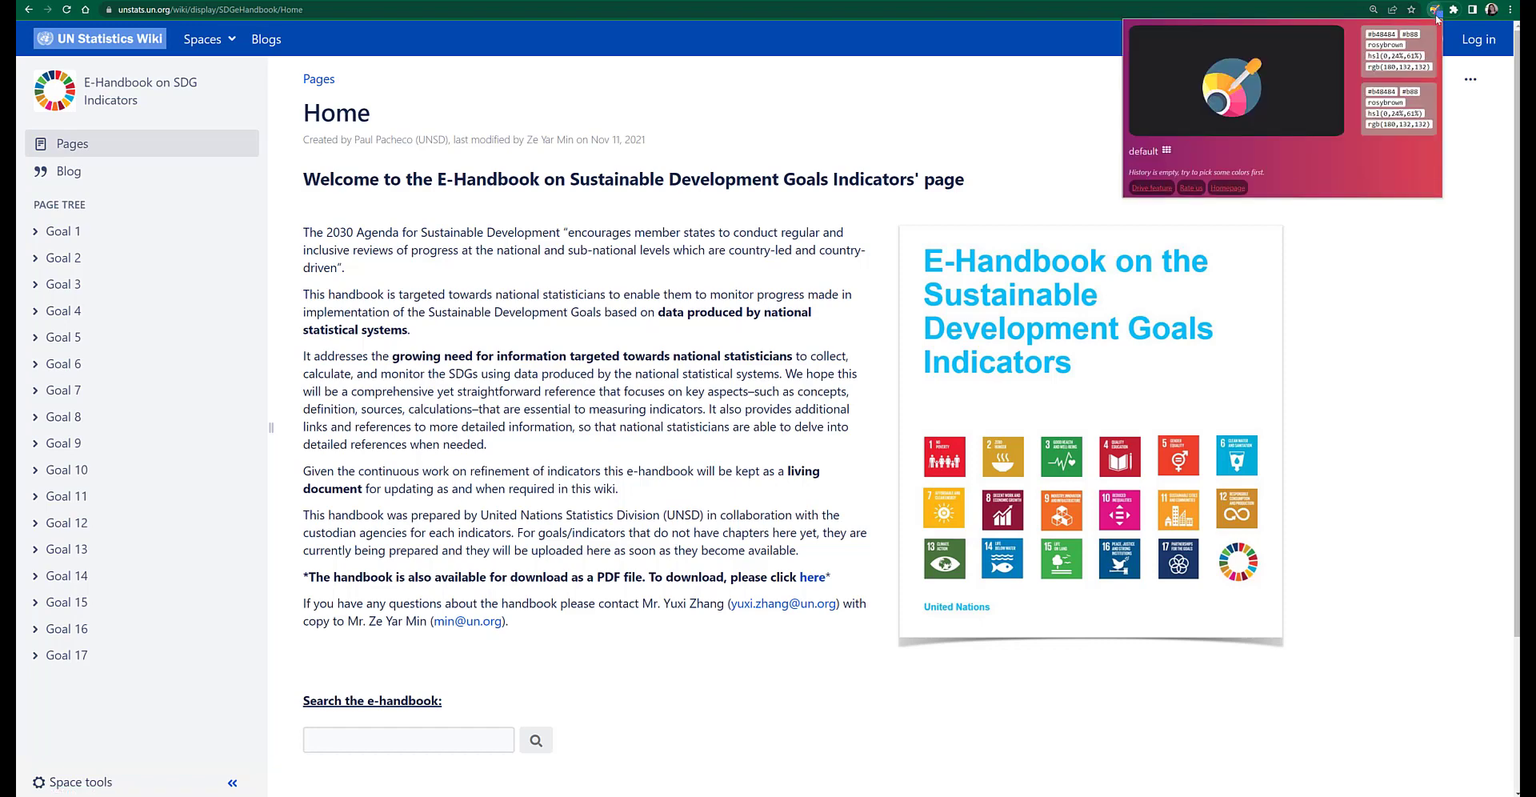
left_click(1238, 92)
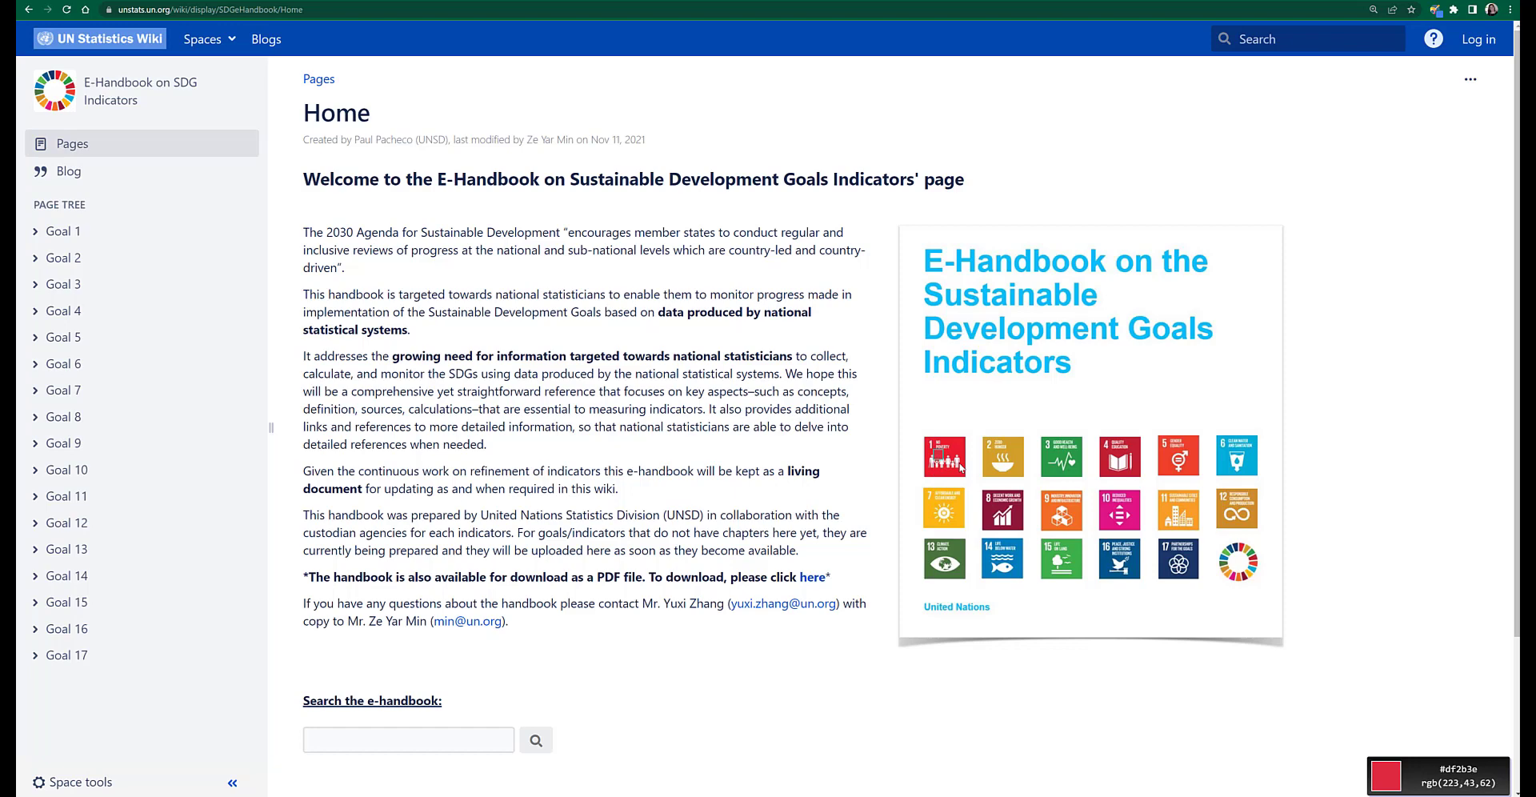
left_click(961, 468)
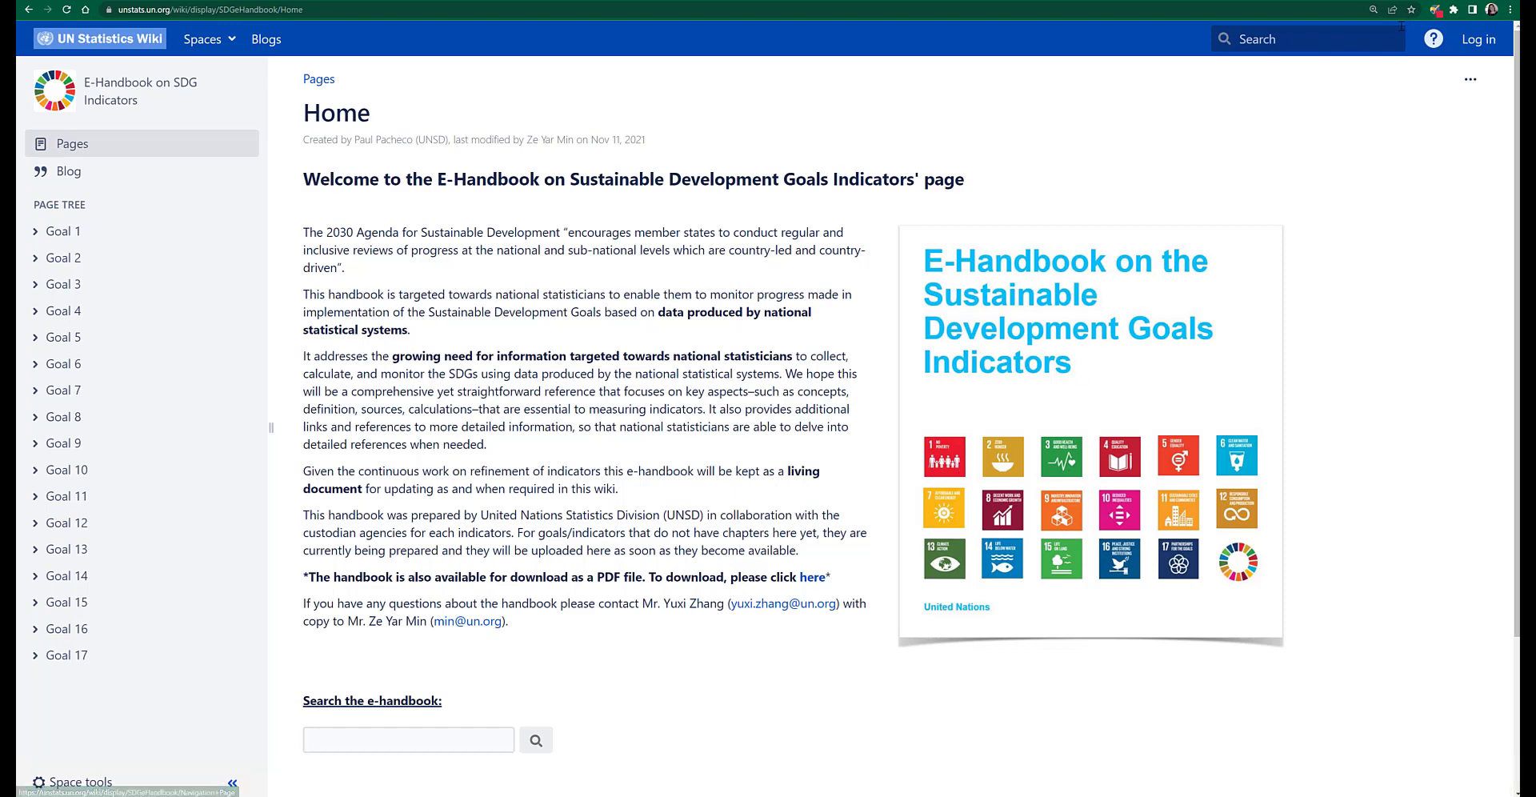
left_click(1436, 10)
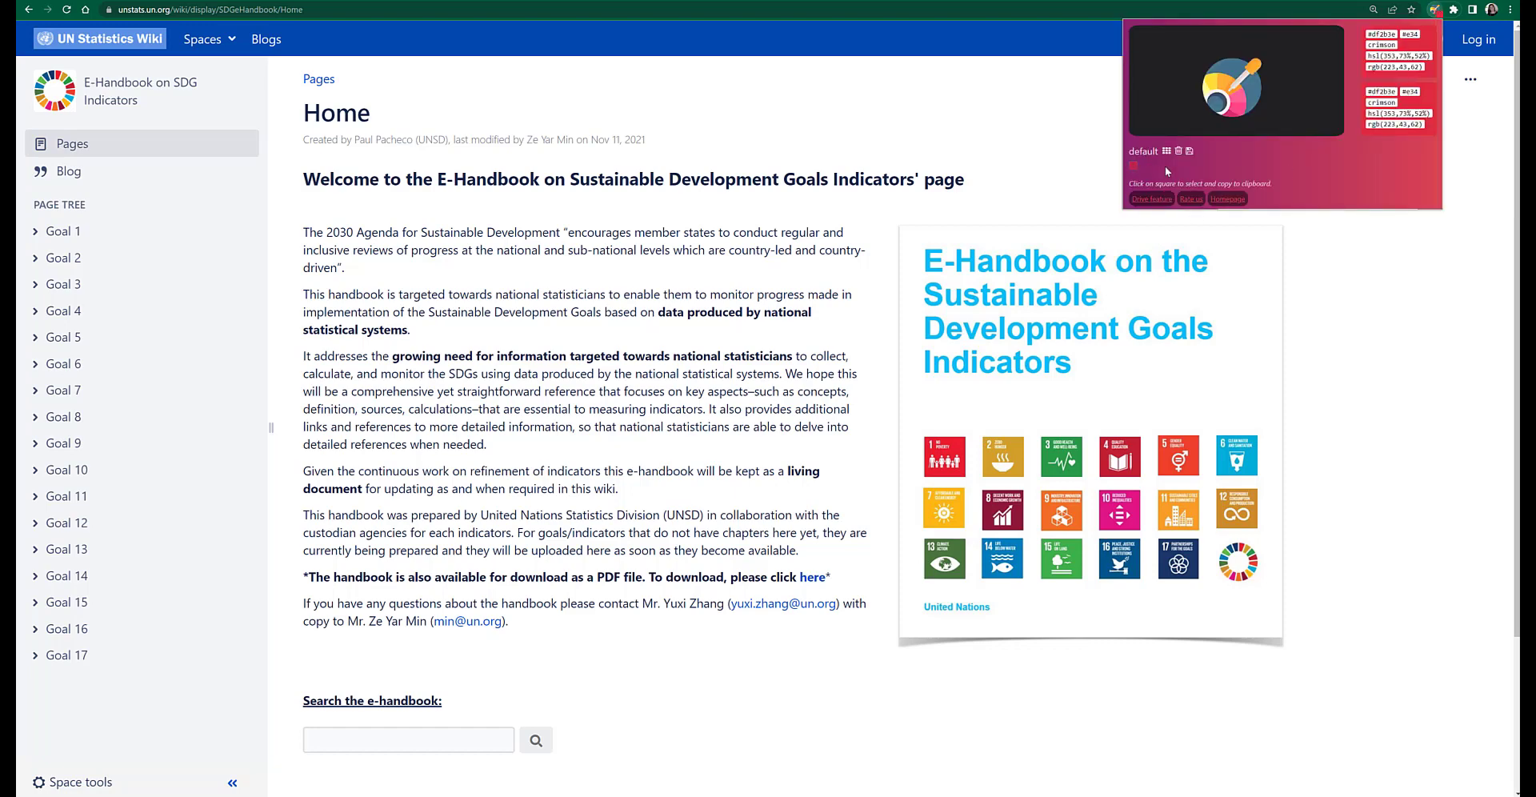
key("Escape")
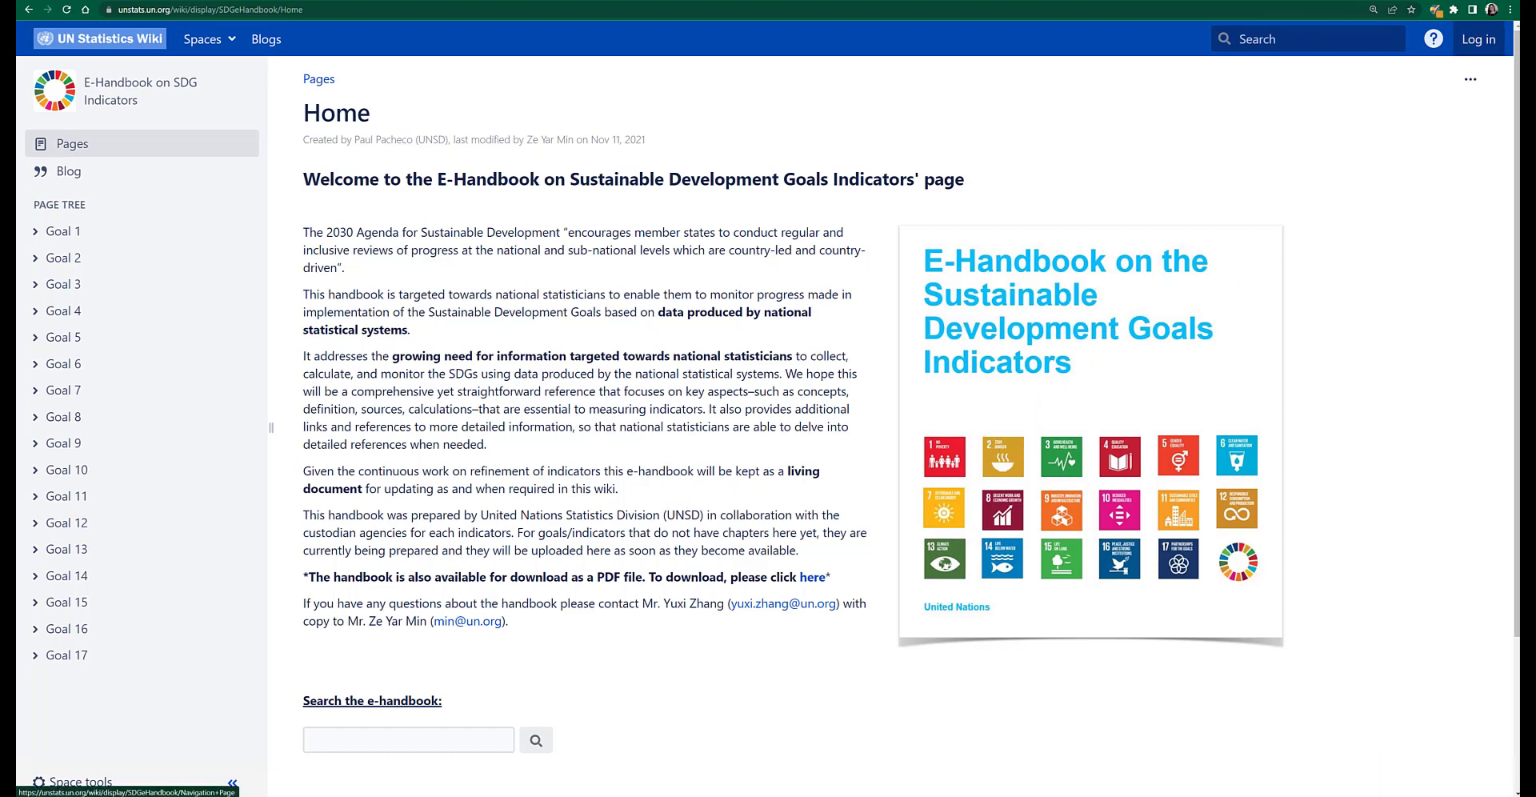
- Export the collected colours as CSV and open the downloaded export (2).csv
left_click(1435, 12)
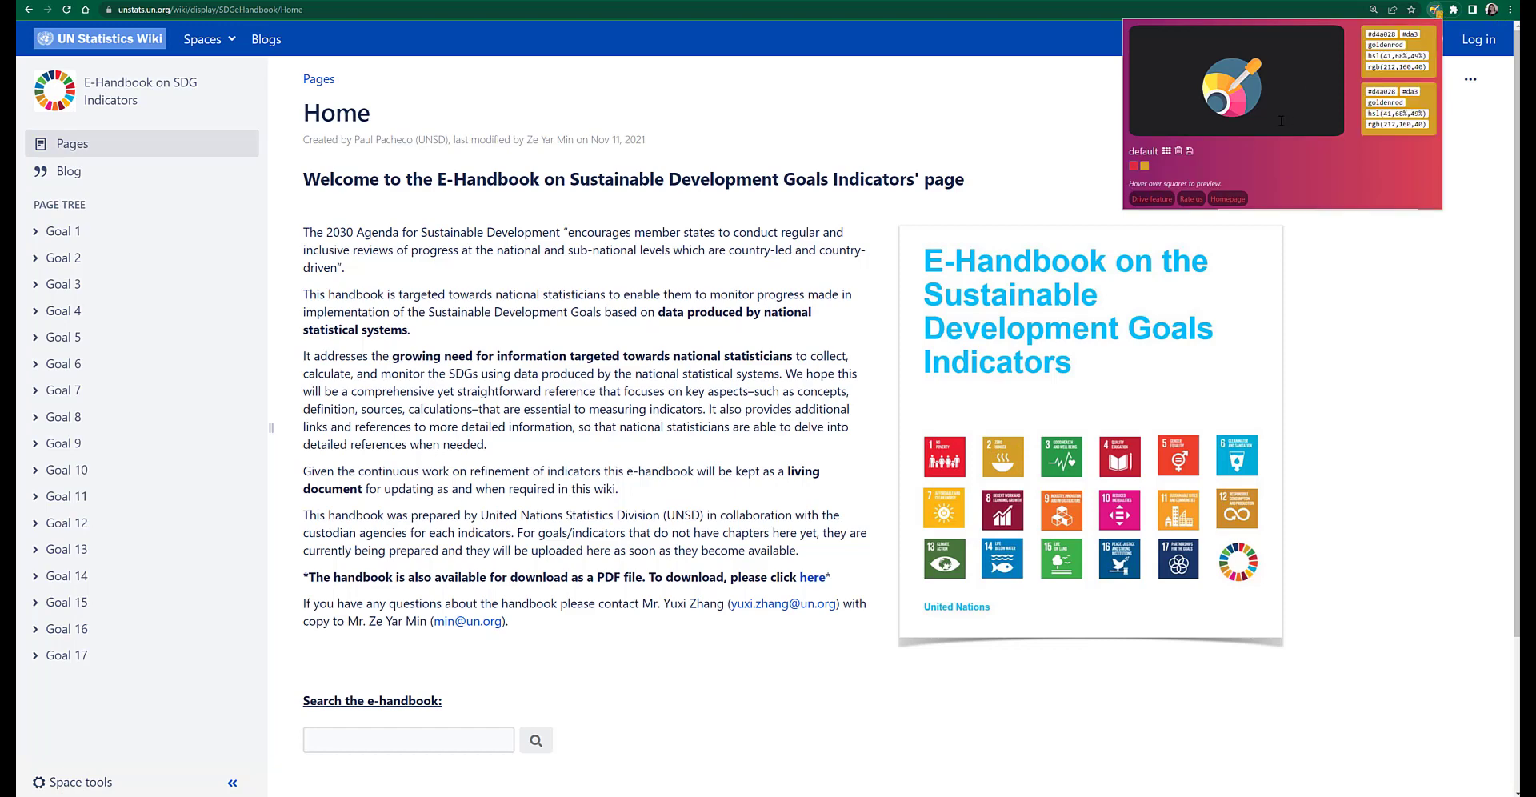
left_click(1191, 153)
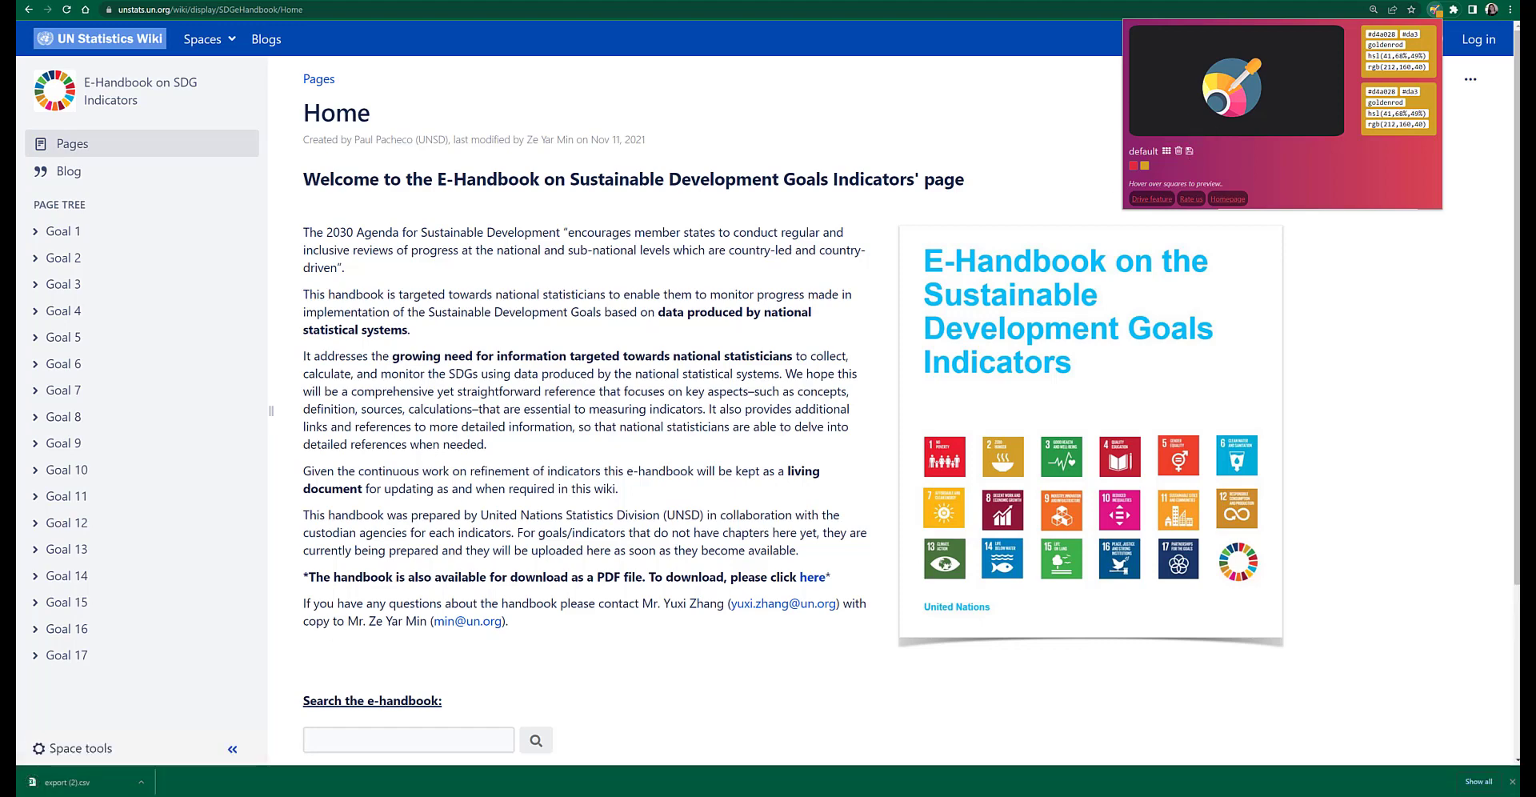
left_click(55, 784)
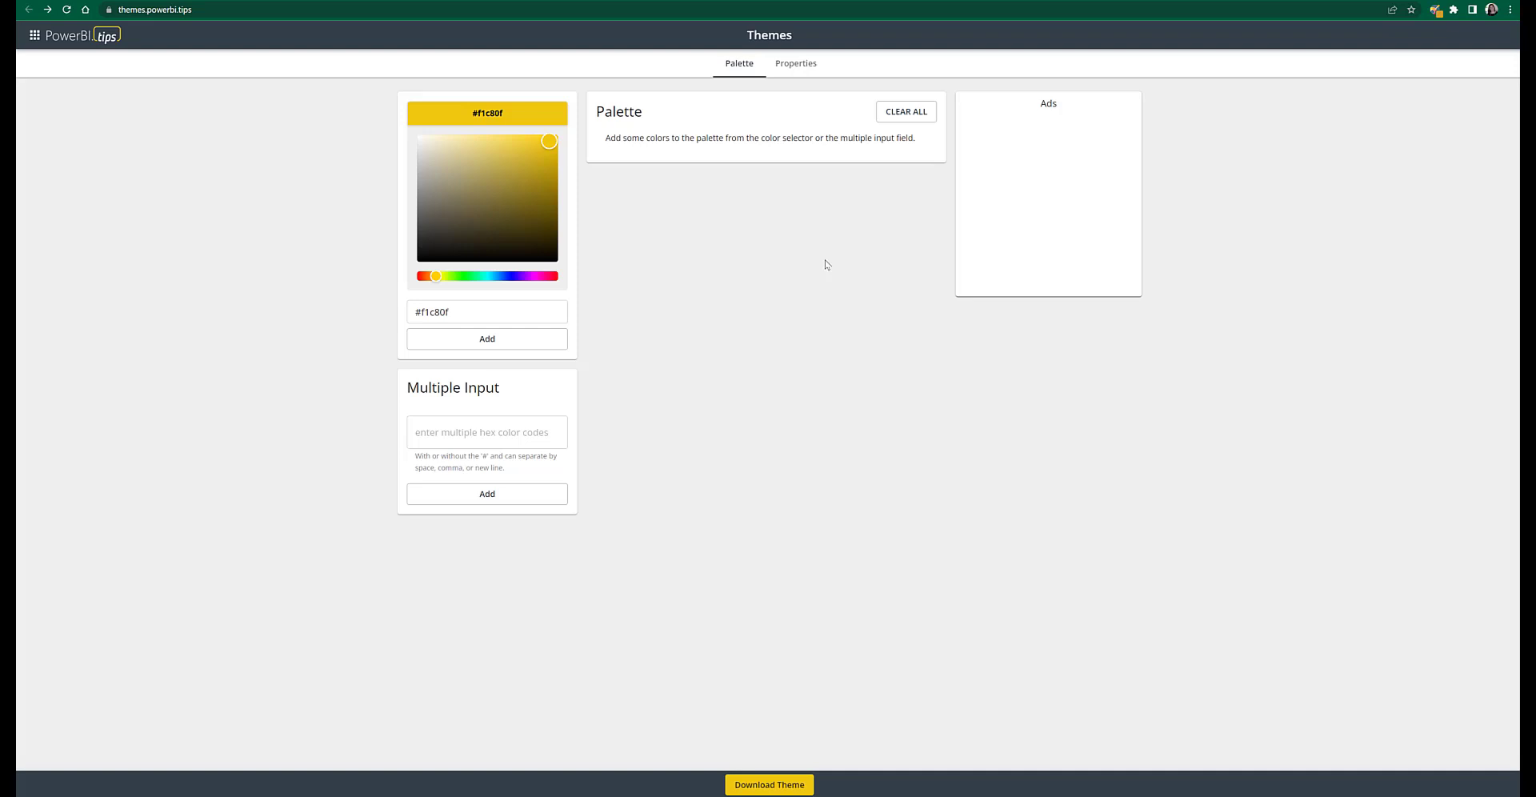
- Paste the 17 SDG hex codes, drop the 'RGB Hex' header line, and add them to the palette
left_click(547, 432)
type("RGB Hex #e5233d #dda73a #4da147 #c7212f #ef402d #28bde5 #fbc412 #a31c44 #f16d31 #dd1367 #f89d2a #be8c2b #3e7e43 #1f97d4 #59ba47 #136a9f #14496b")
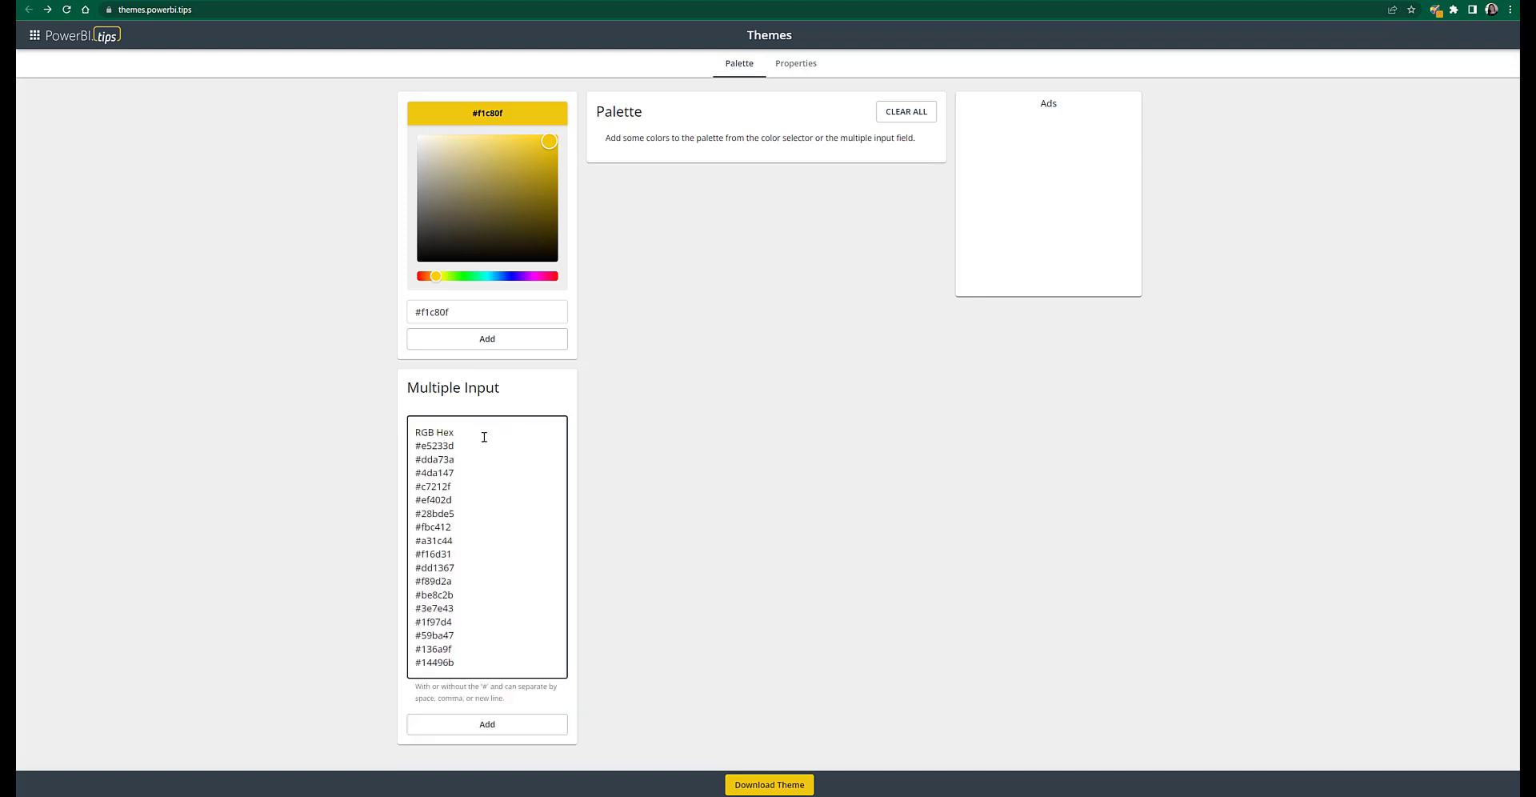
left_click_drag(454, 432, 390, 432)
key("BackSpace")
key("Delete")
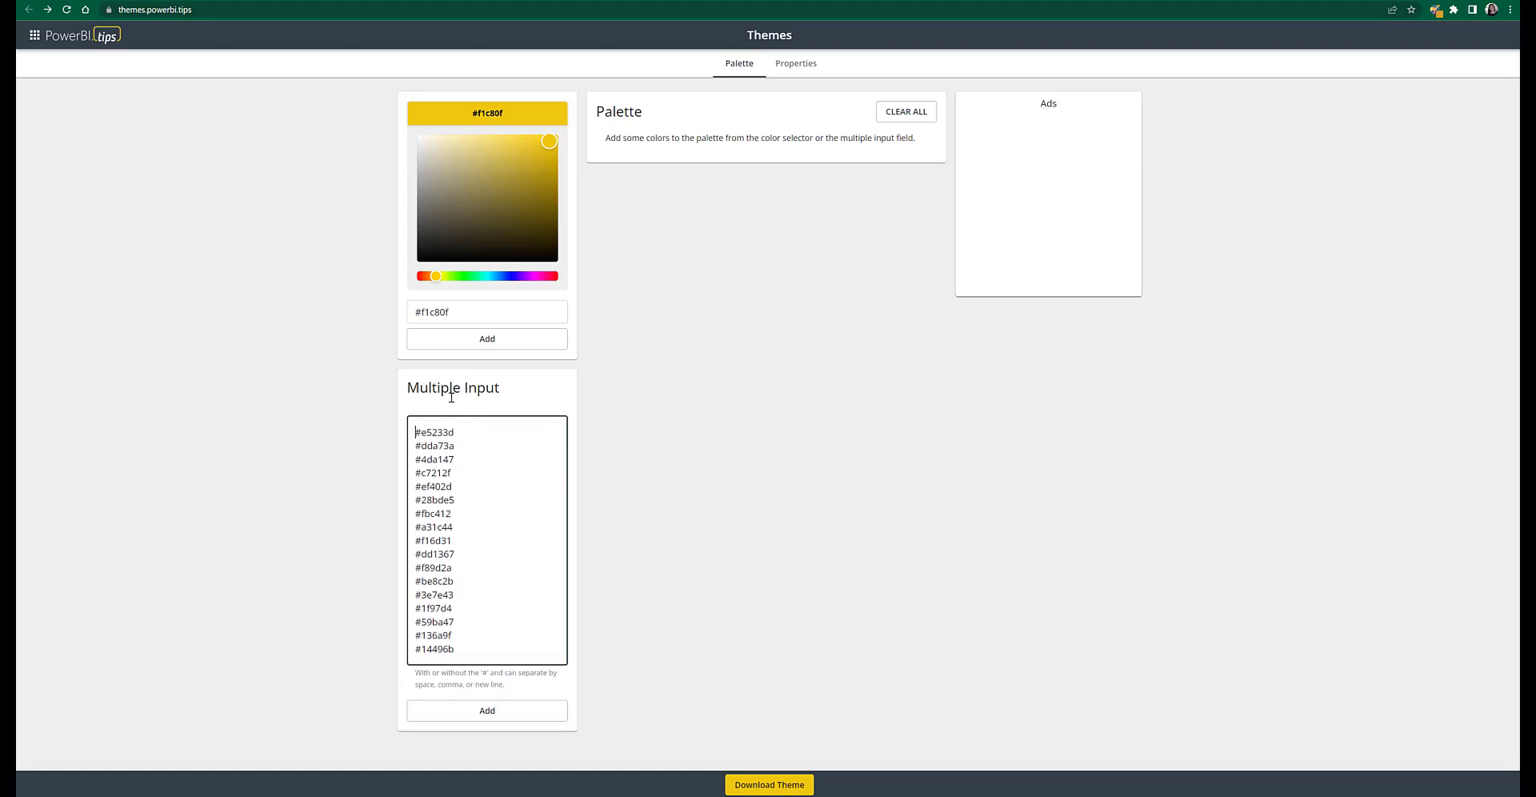
left_click_drag(421, 432, 450, 638)
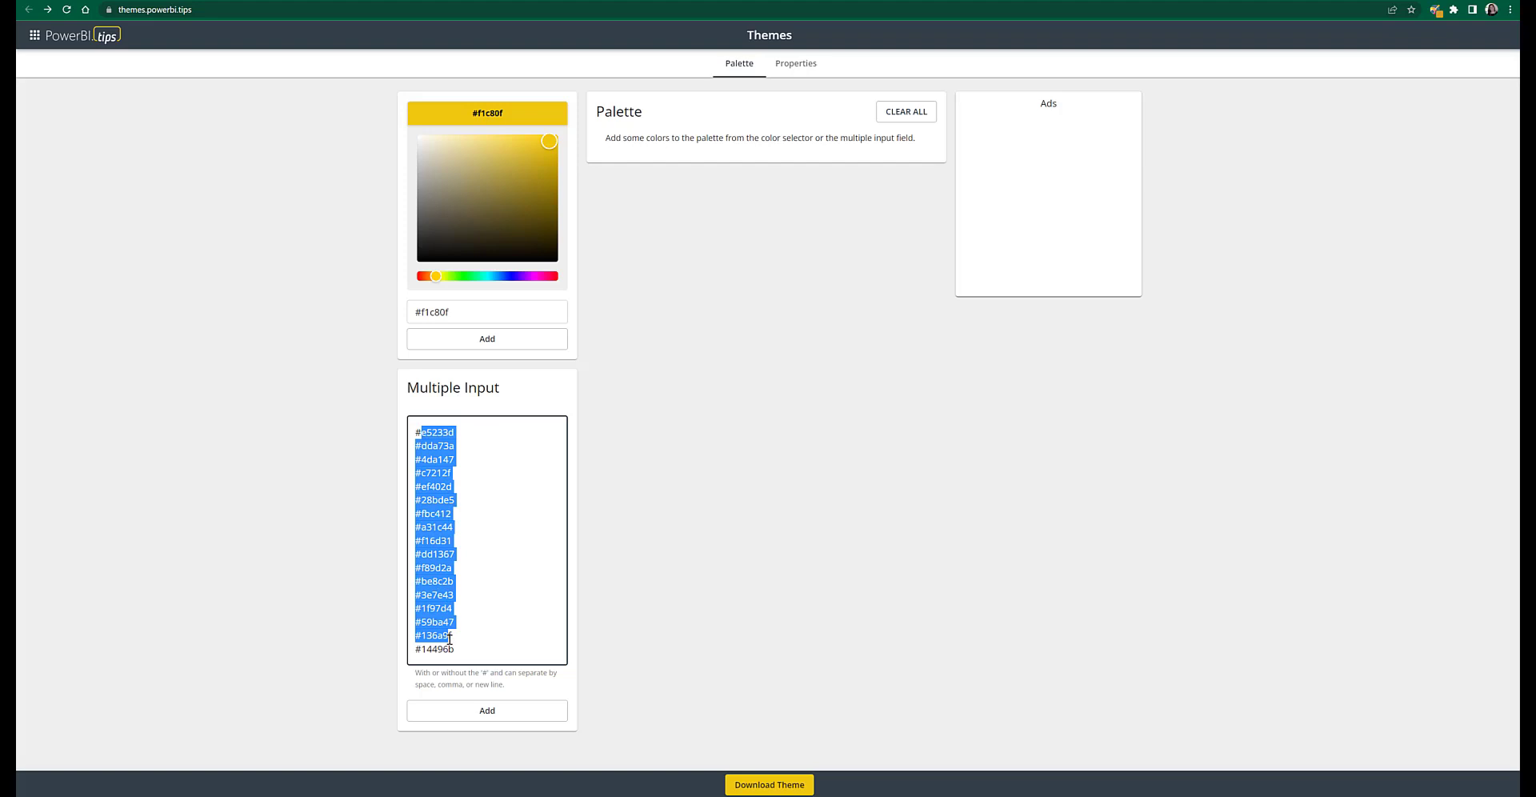
left_click(516, 655)
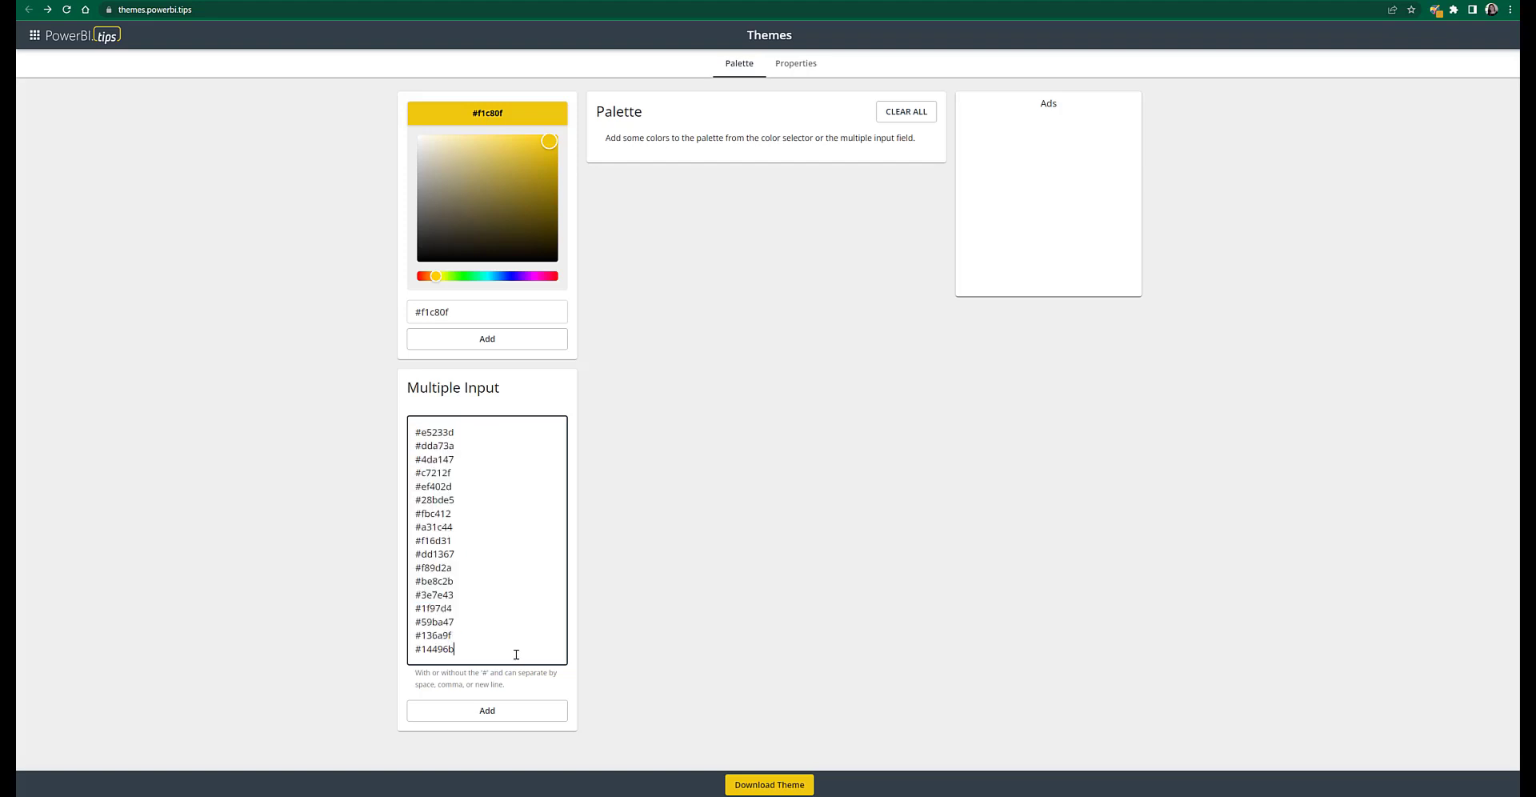
left_click(490, 714)
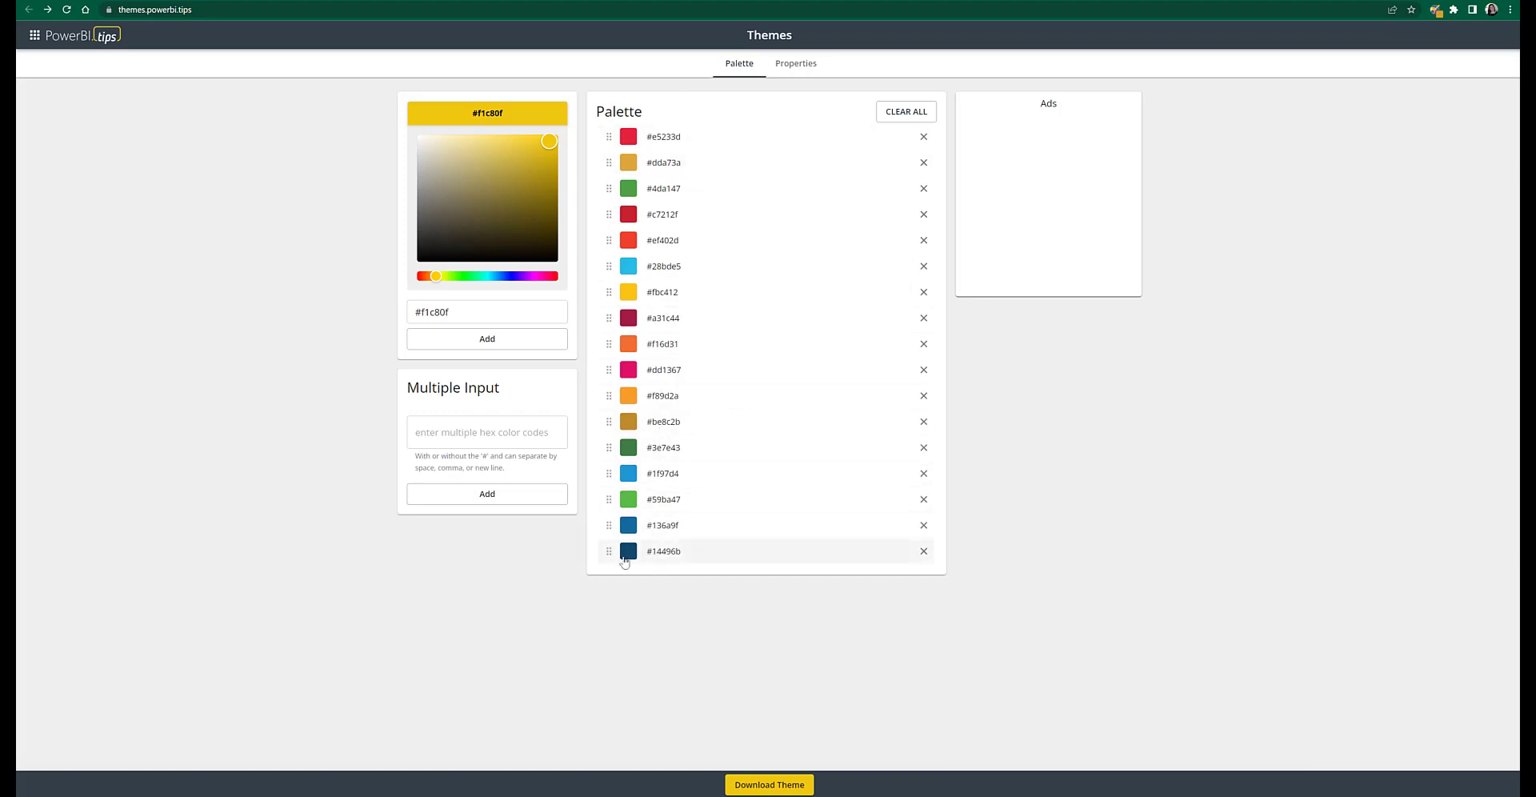
- Download the palette as a theme named SDG
left_click(782, 787)
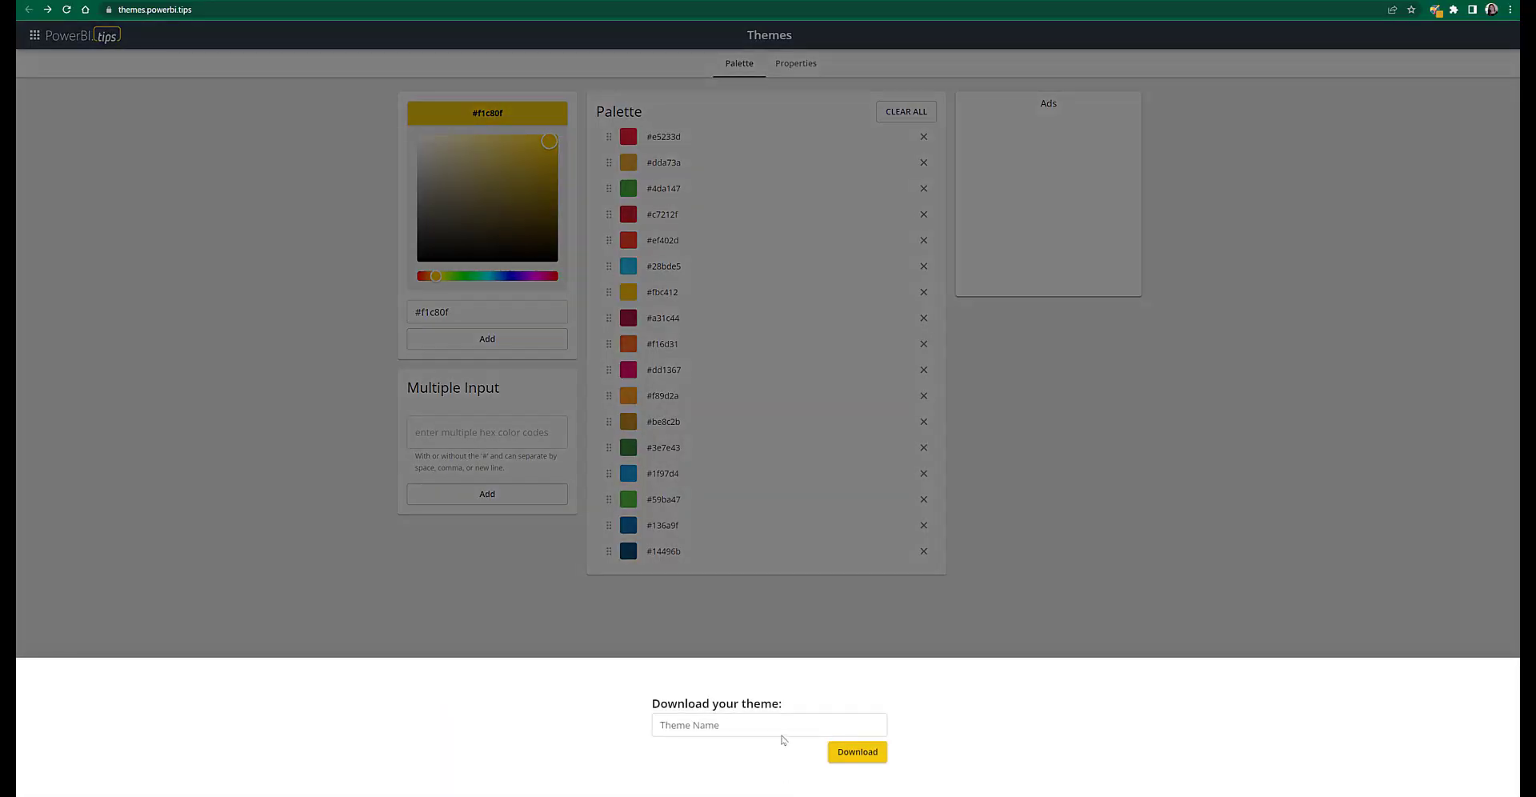
left_click(781, 726)
type("SDG")
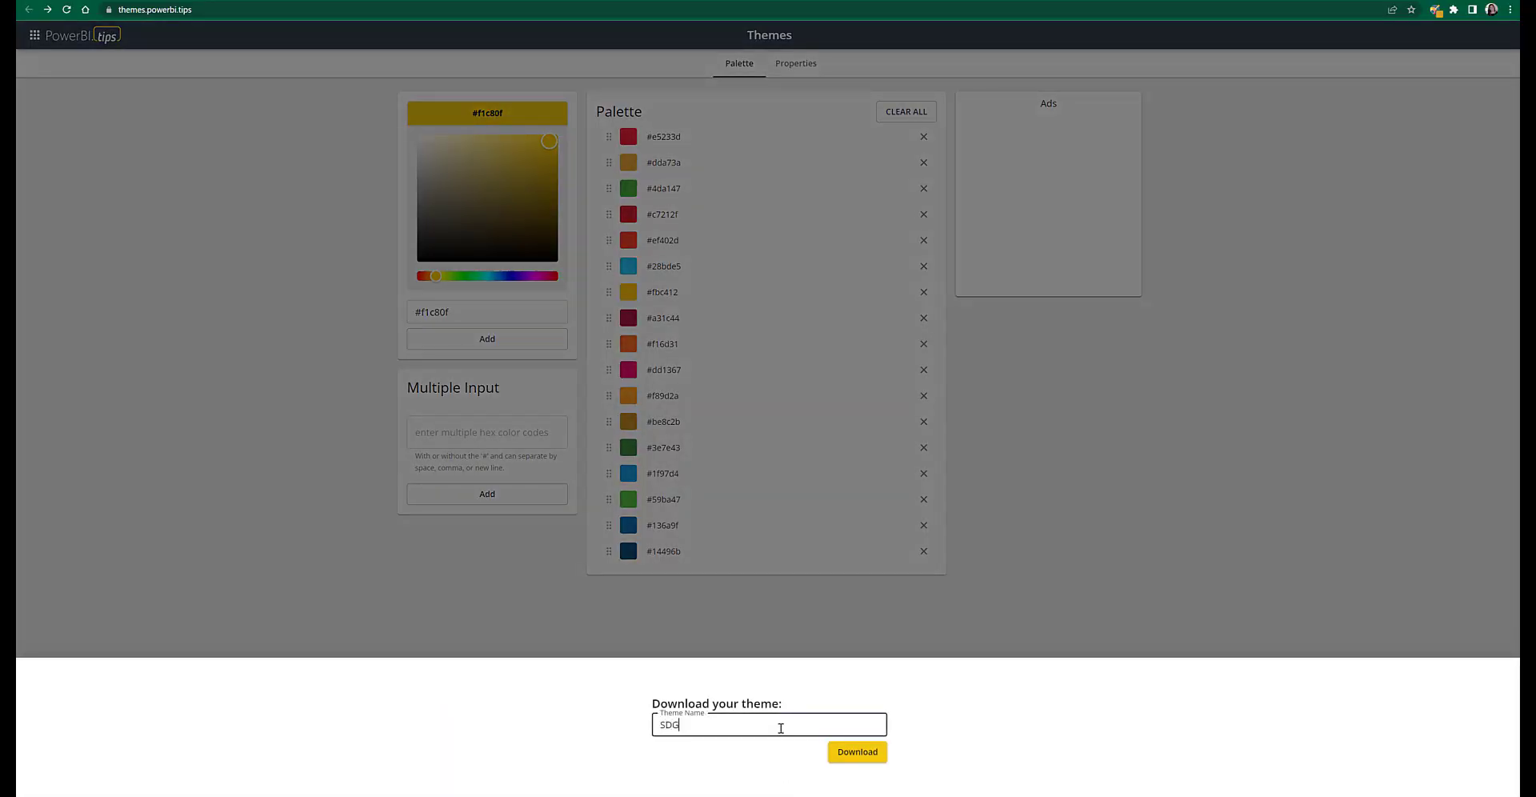
left_click(857, 752)
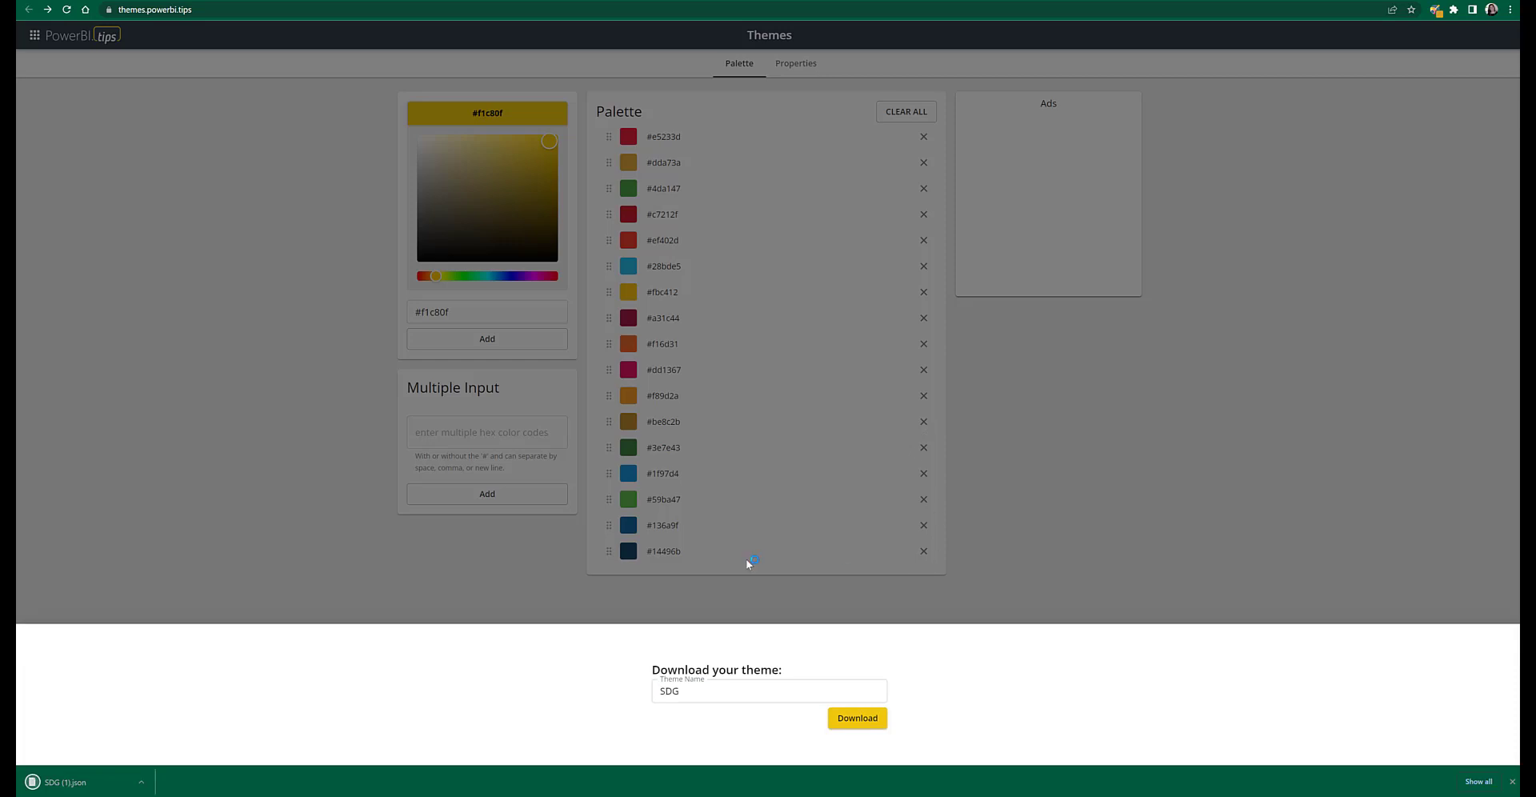
- Open SDG (1).json in Notepad and inspect its 17 dataColors hex codes
left_click(58, 784)
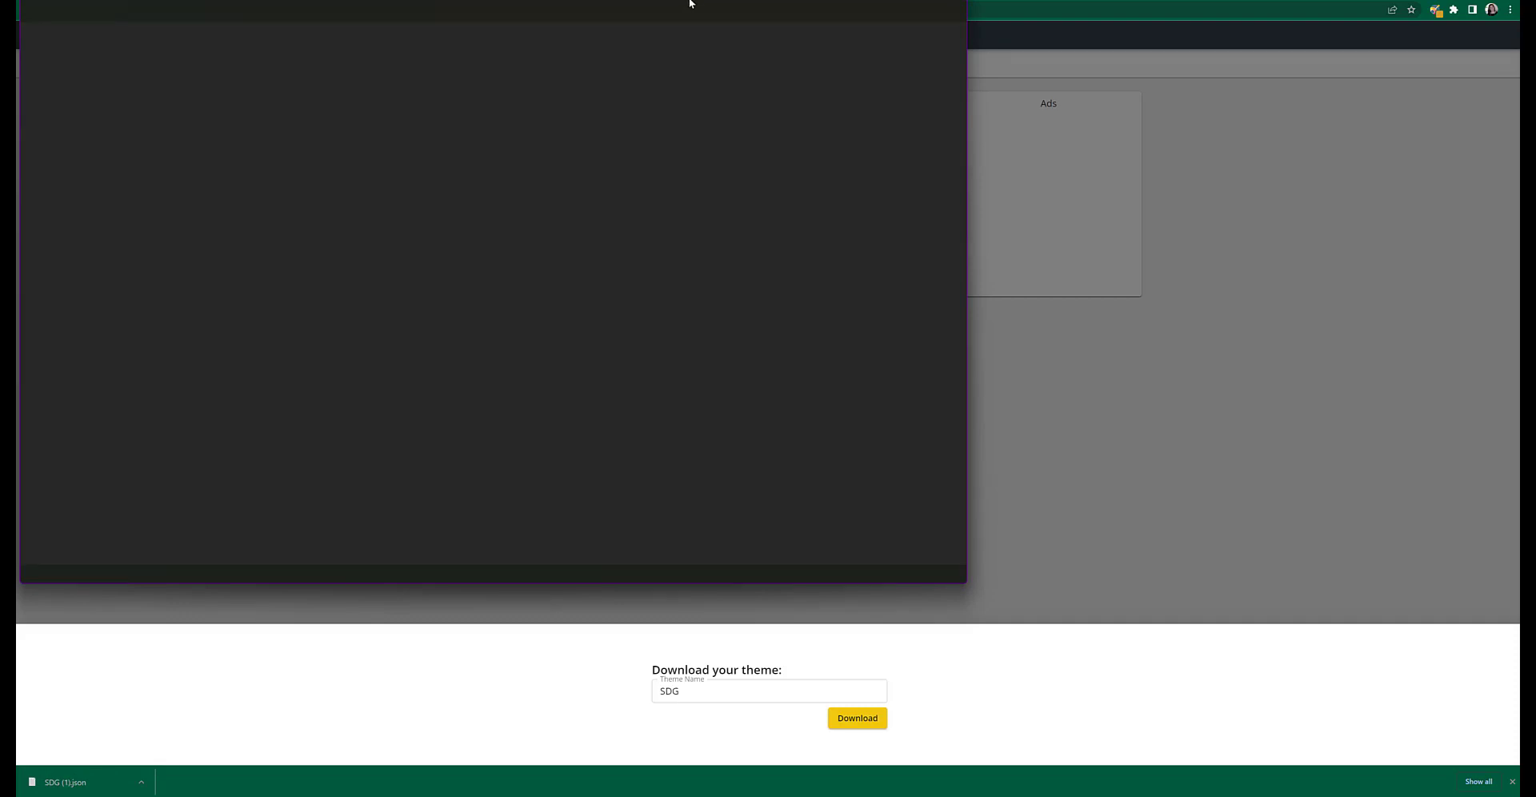
left_click_drag(710, 2, 910, 65)
key("ctrl+End")
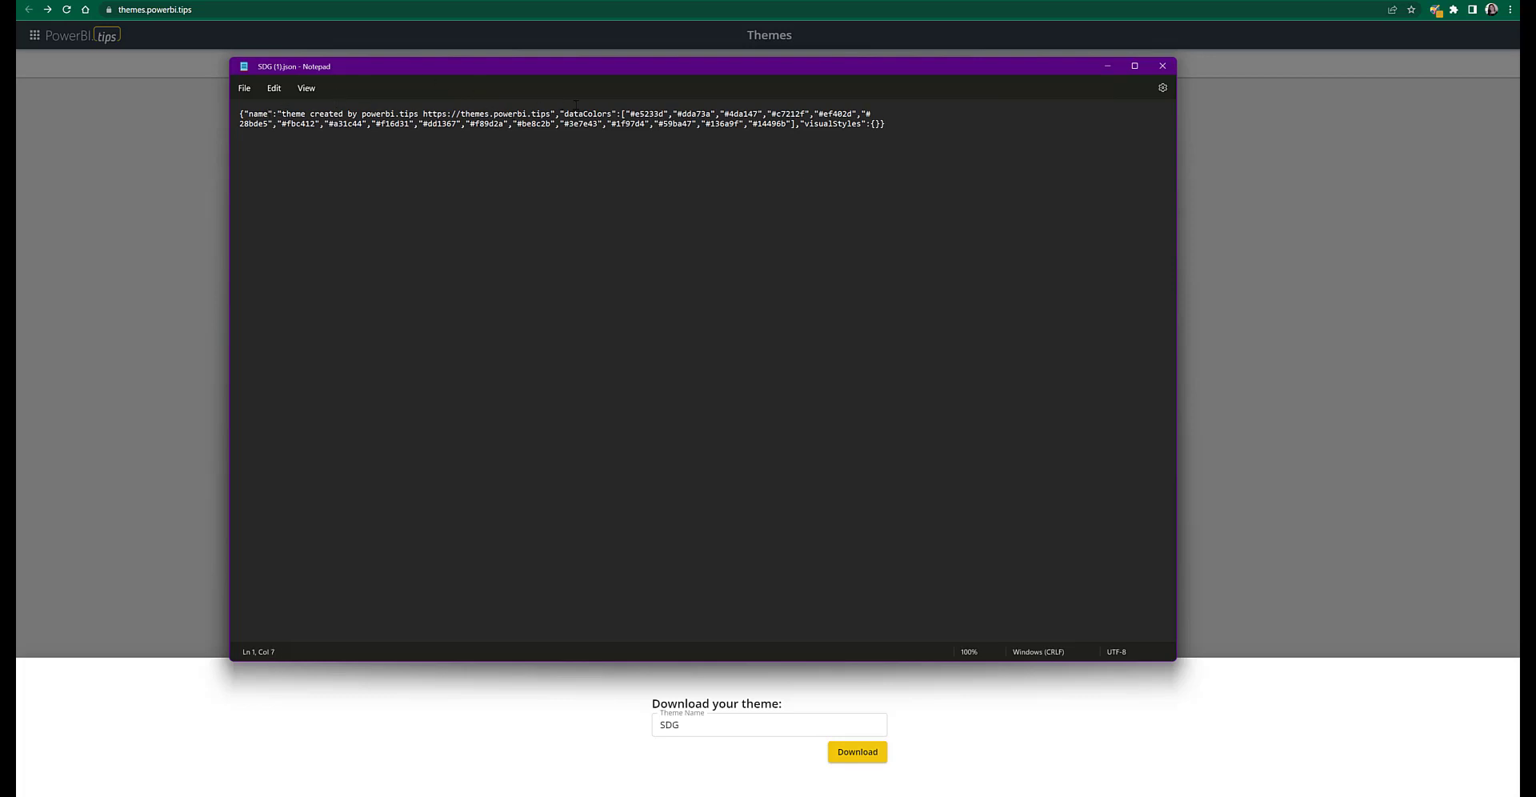
left_click_drag(565, 114, 791, 133)
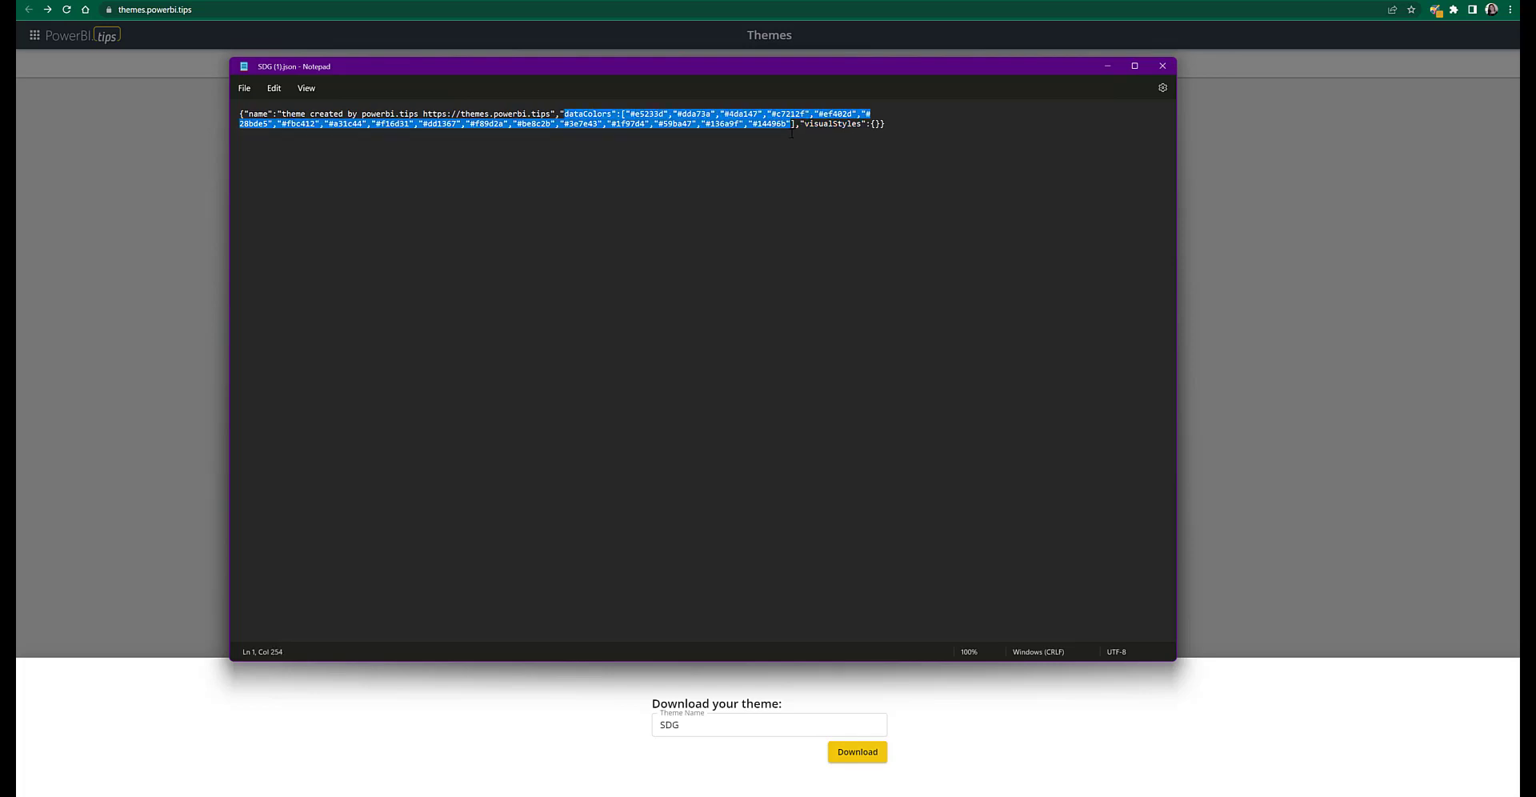
left_click(891, 140)
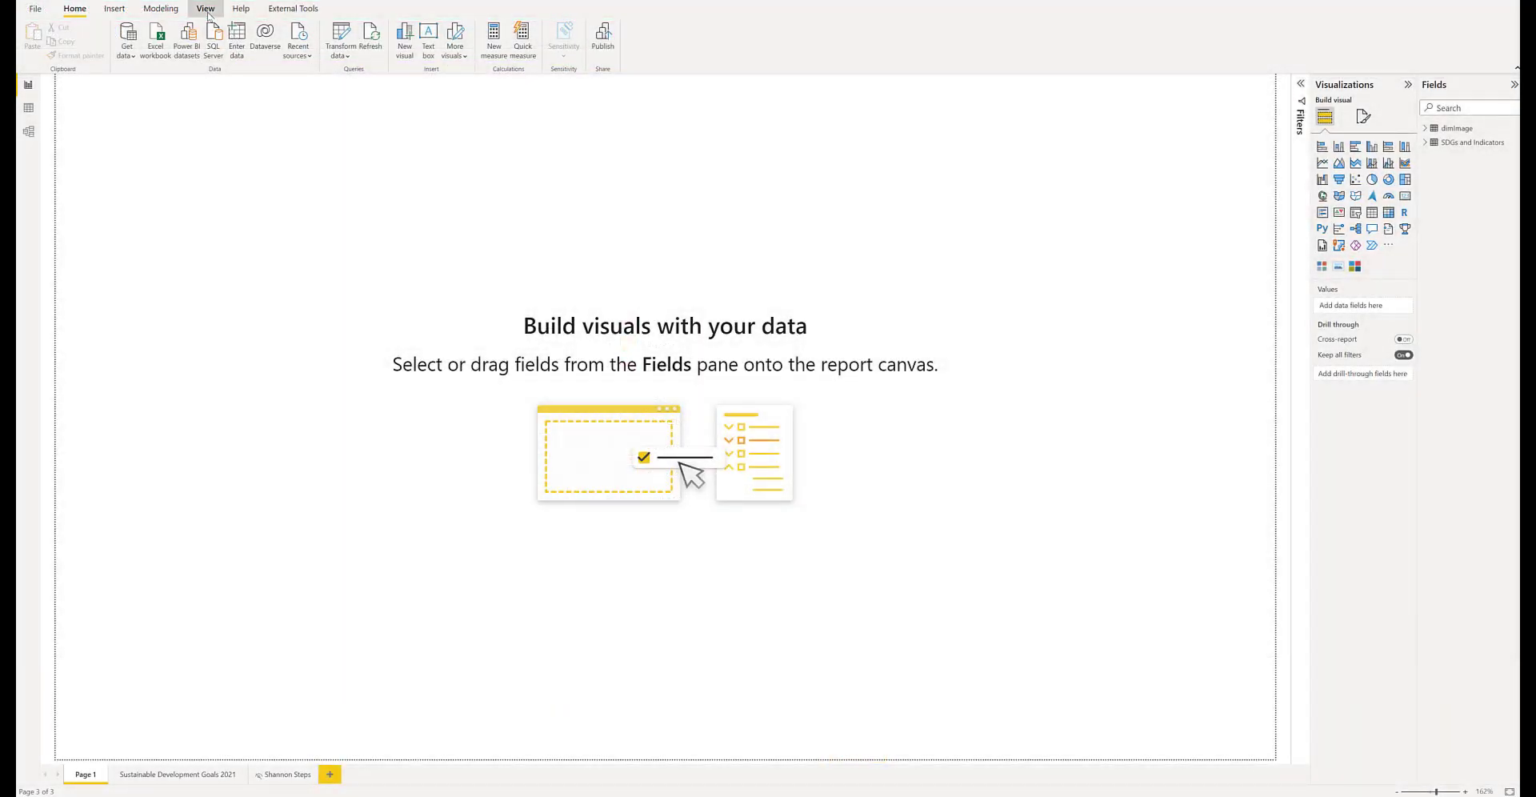
- Start a theme import from file, cancel the file prompt, and show the View tab's Themes list
left_click(207, 10)
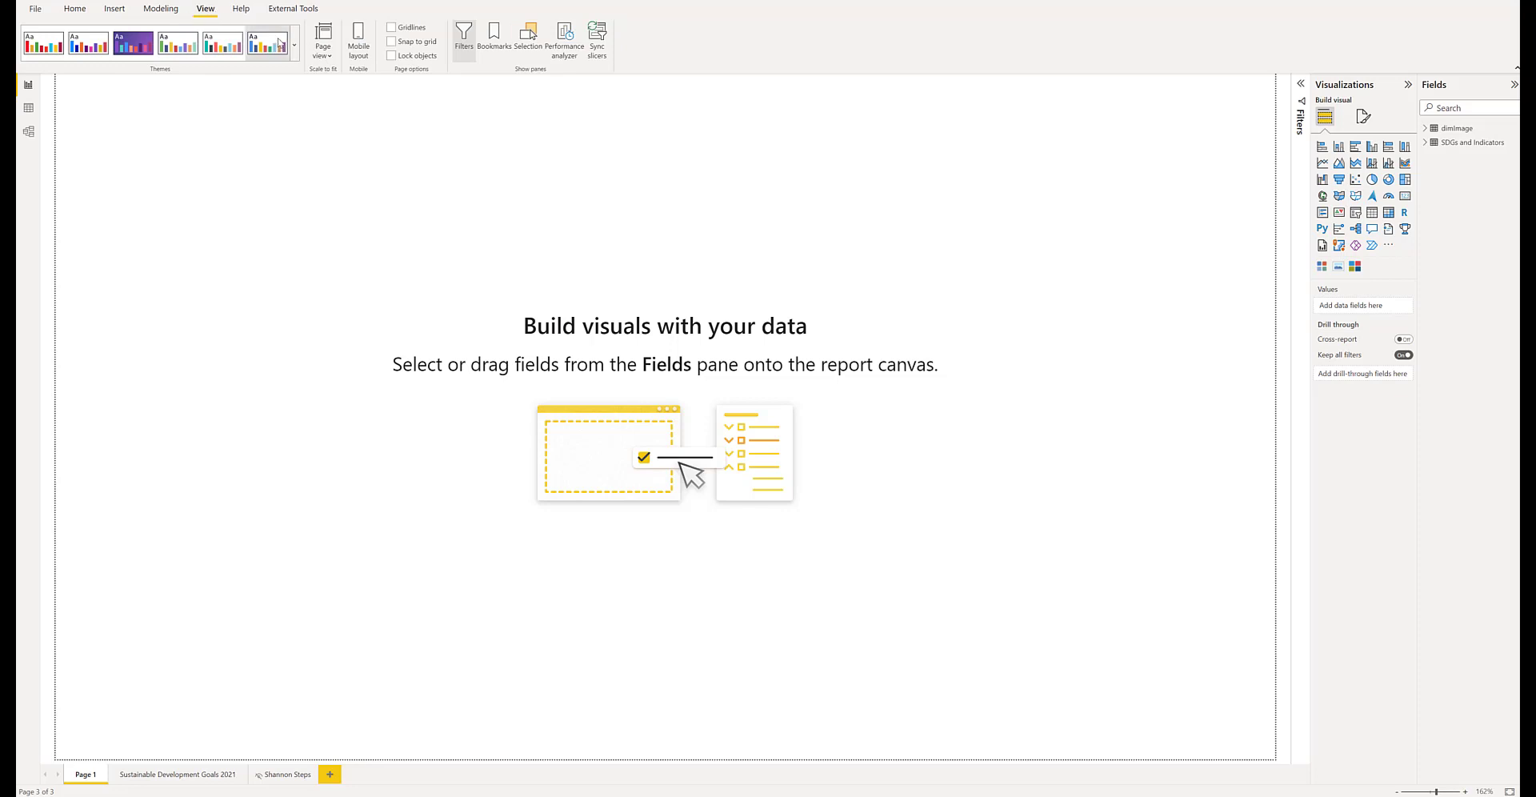
left_click(294, 48)
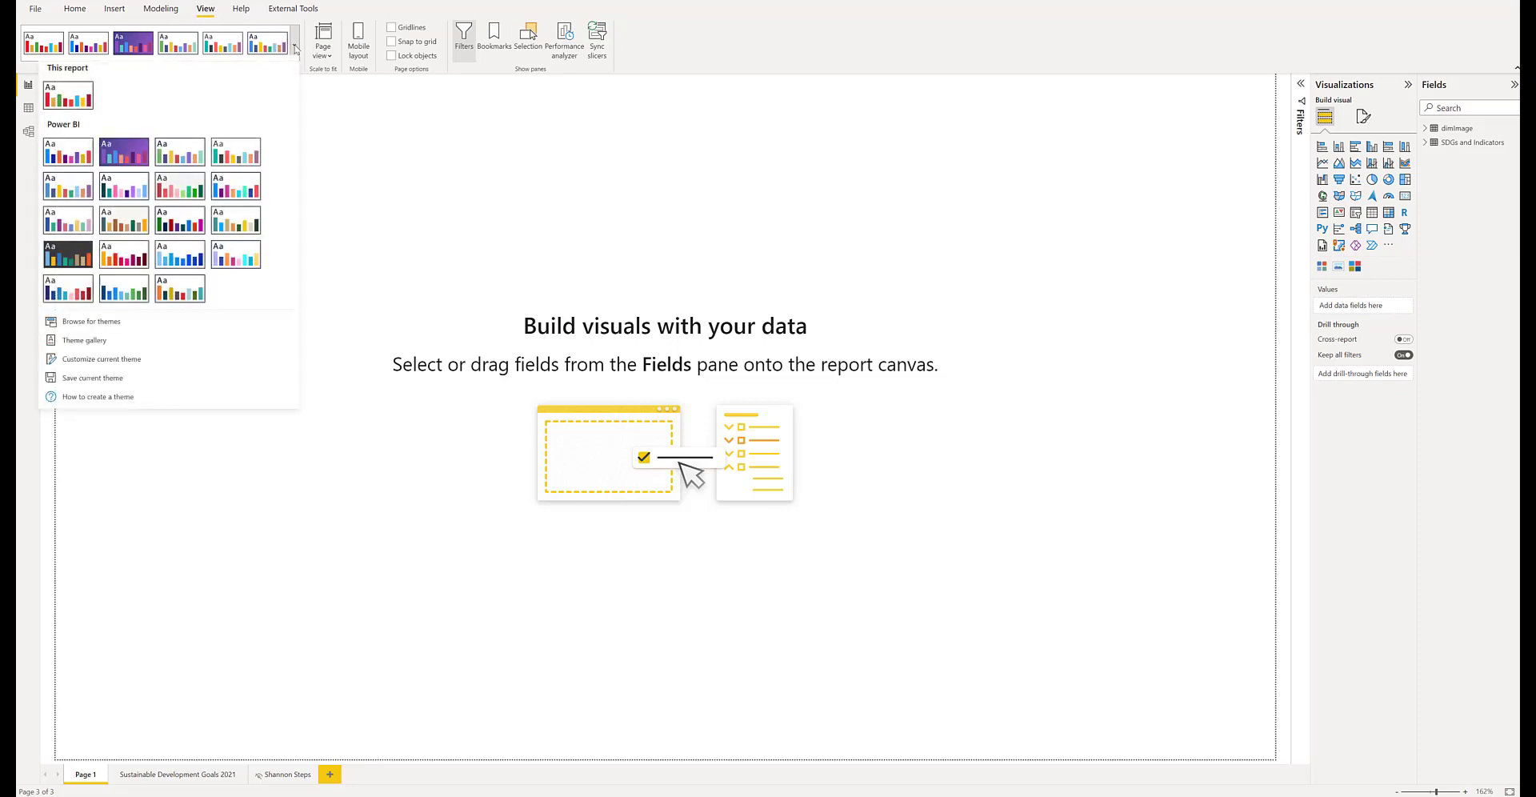
left_click(190, 334)
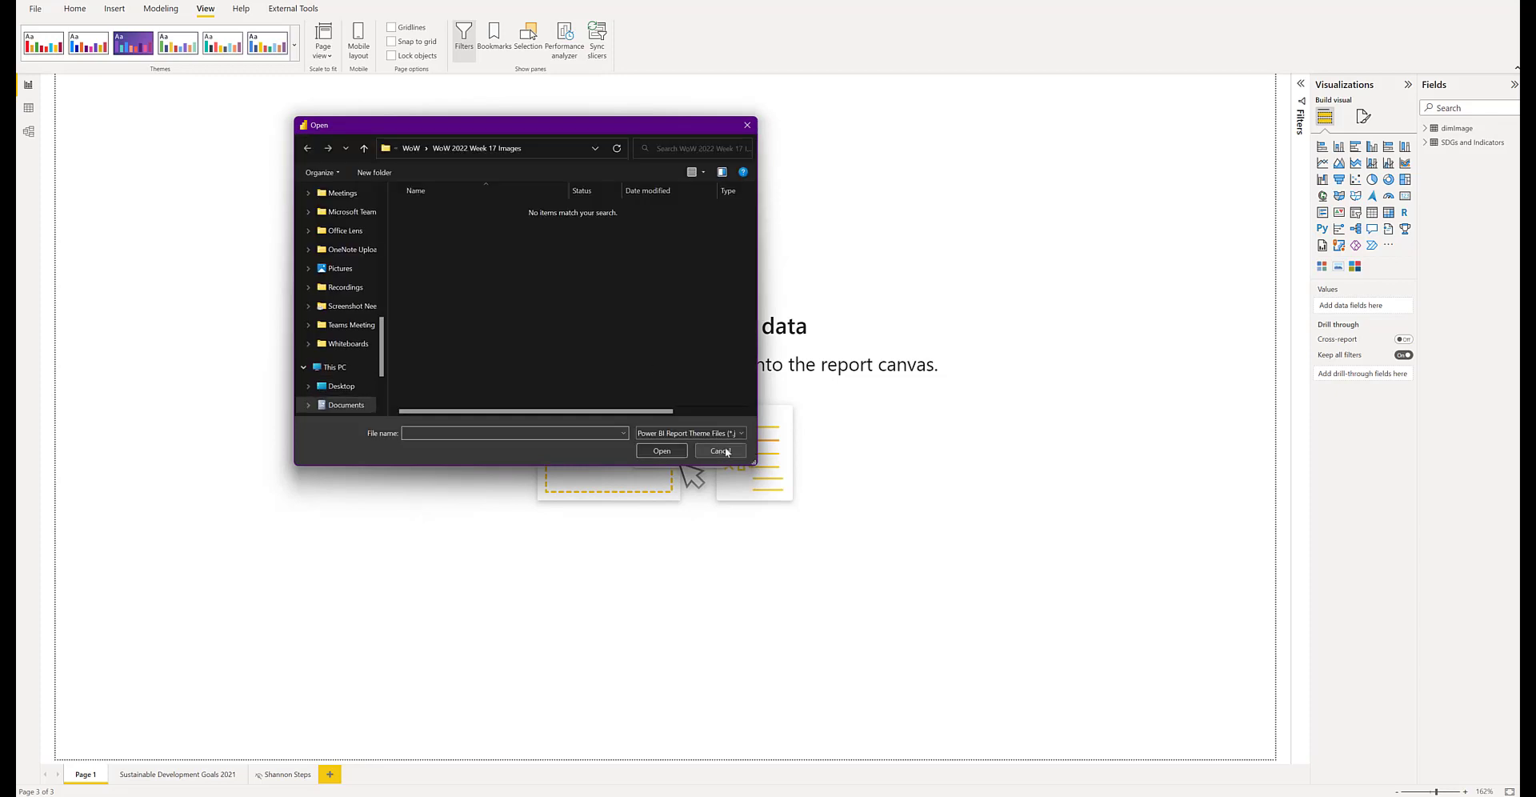
left_click(720, 453)
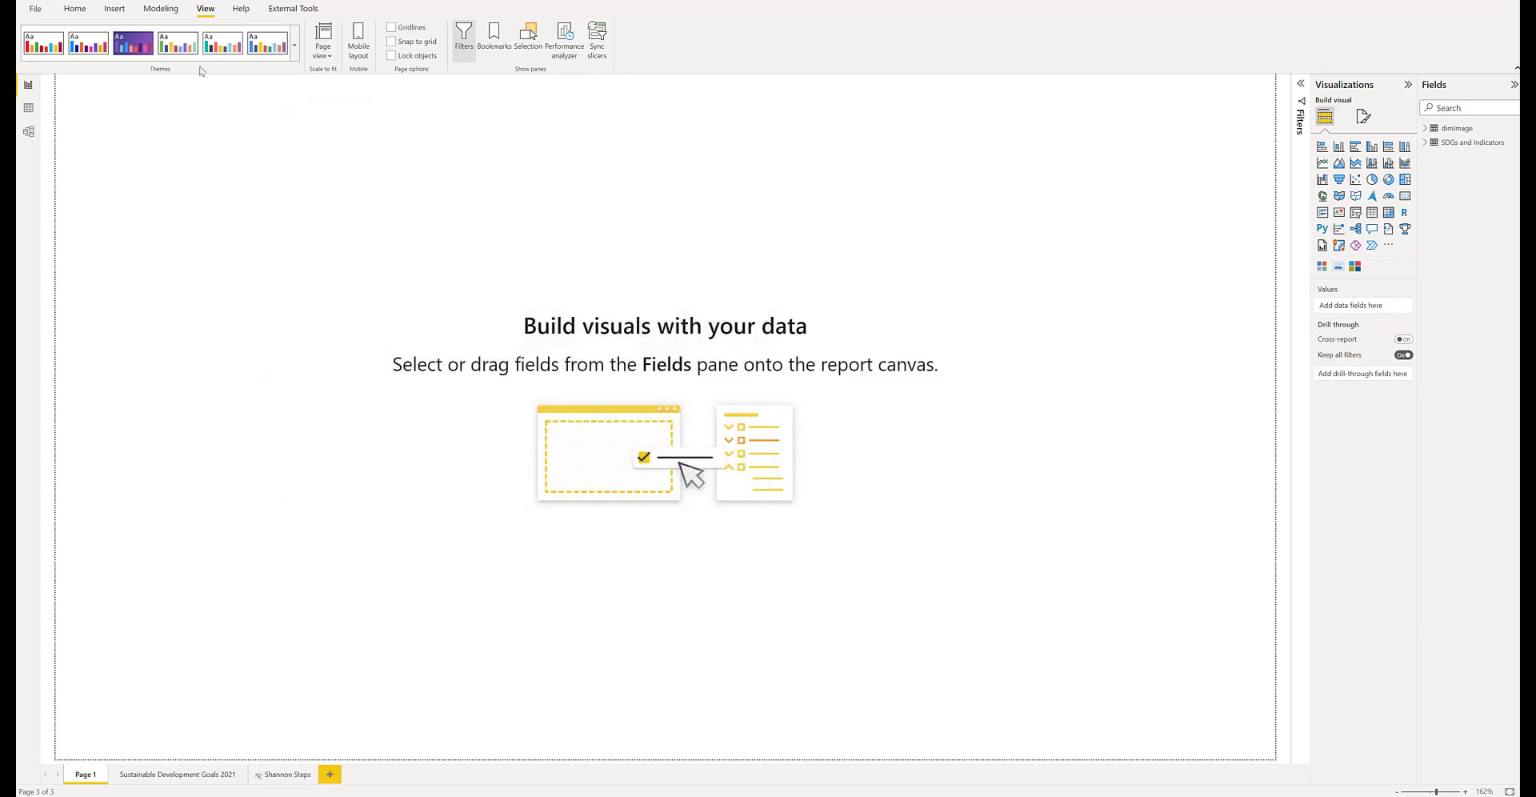
left_click(294, 45)
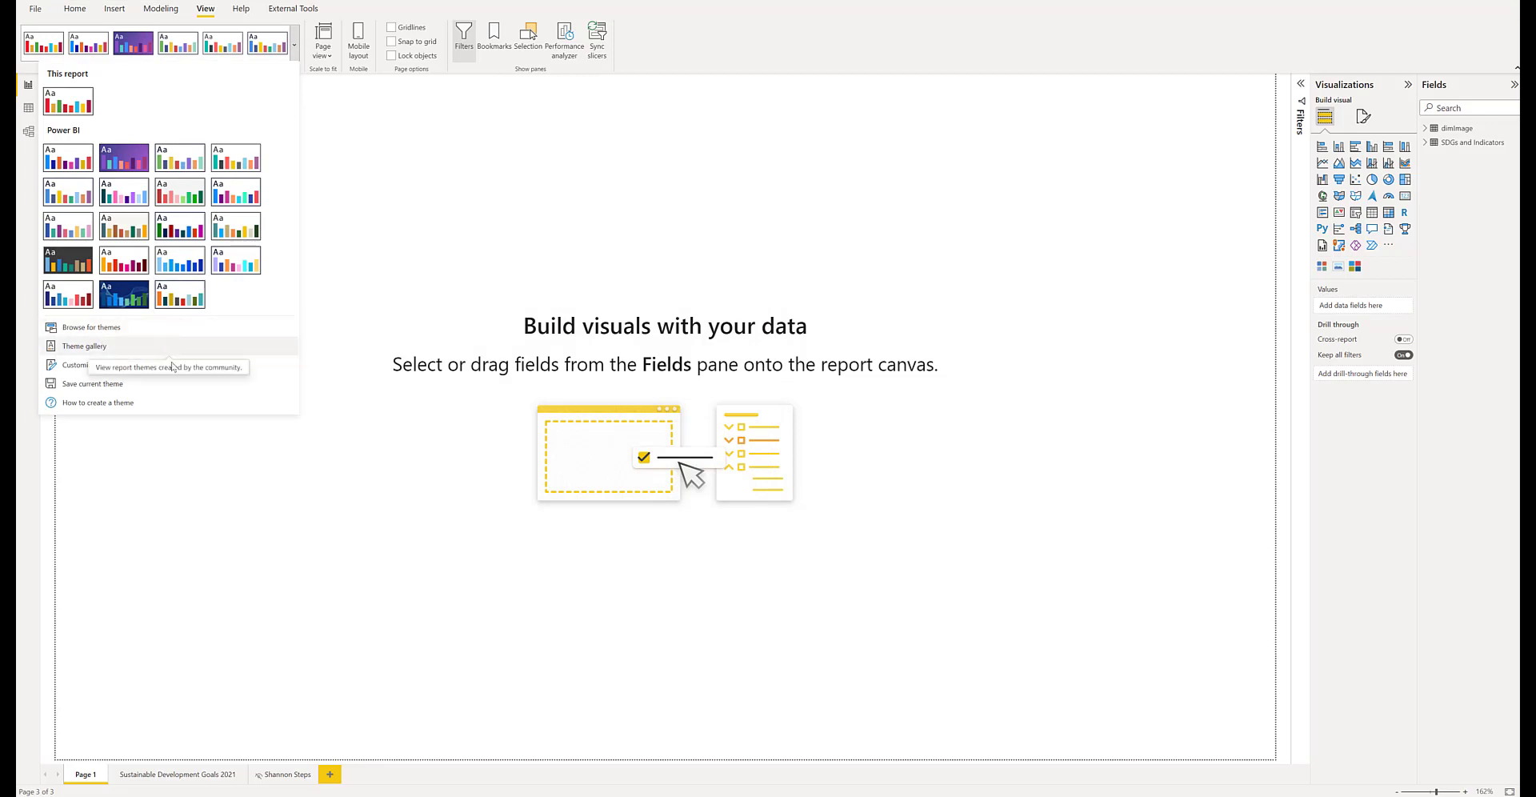
- Review the SDG Color Palette Theme's General, Title, and Cards and KPIs text fonts, then close
key("Escape")
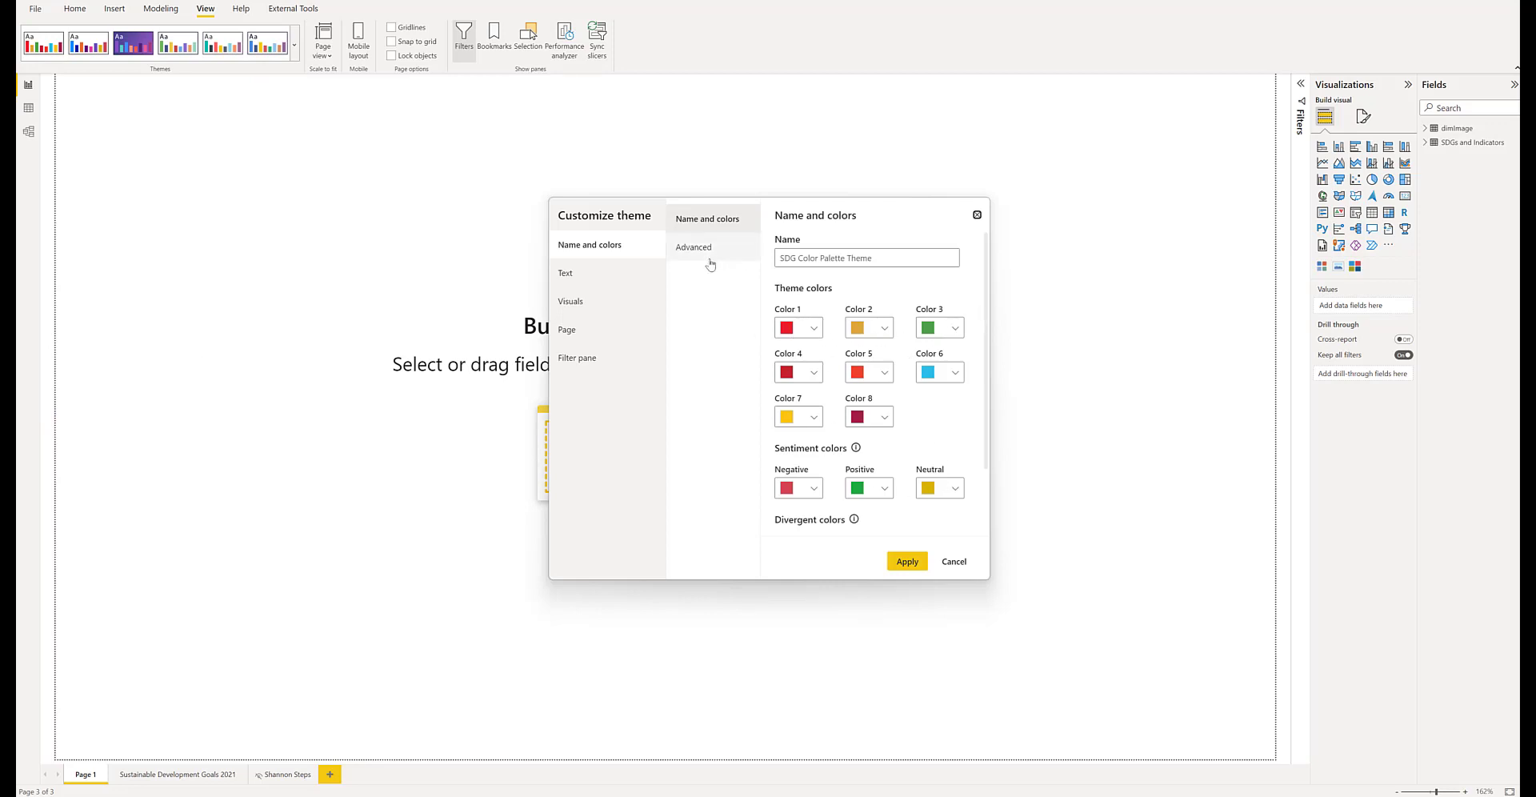
left_click(618, 276)
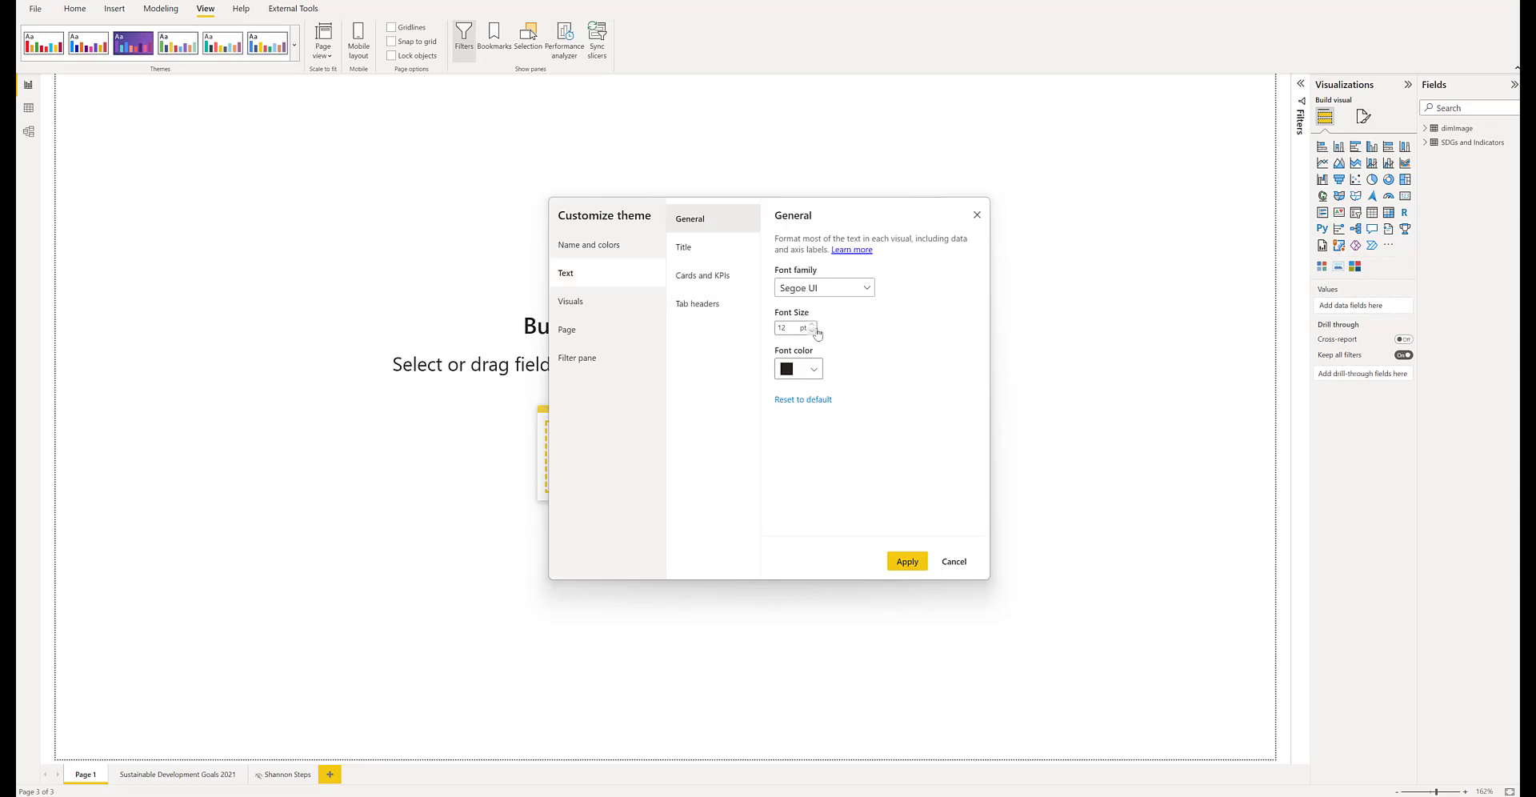
left_click(712, 249)
left_click(717, 280)
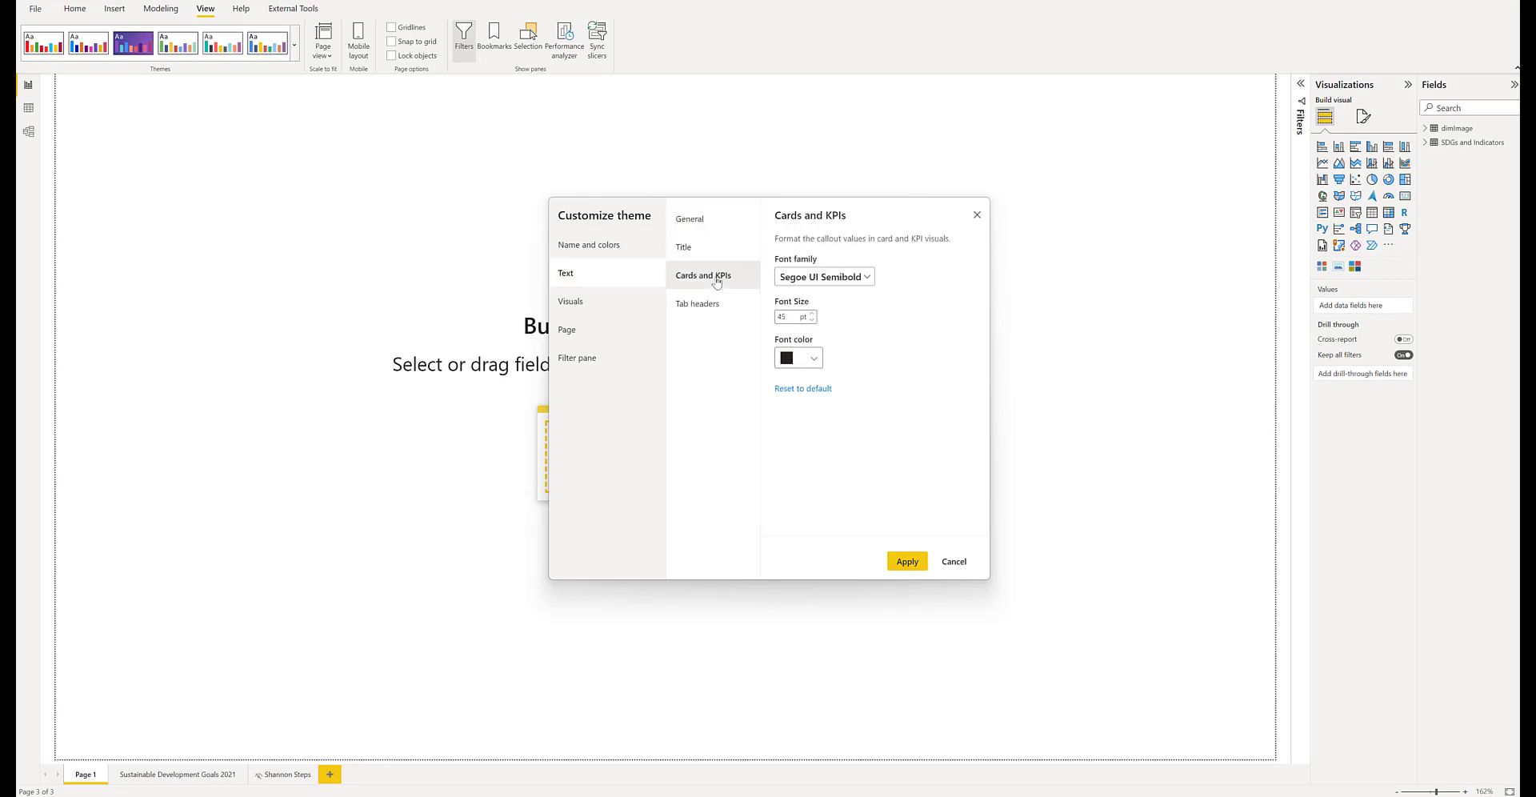
left_click(709, 228)
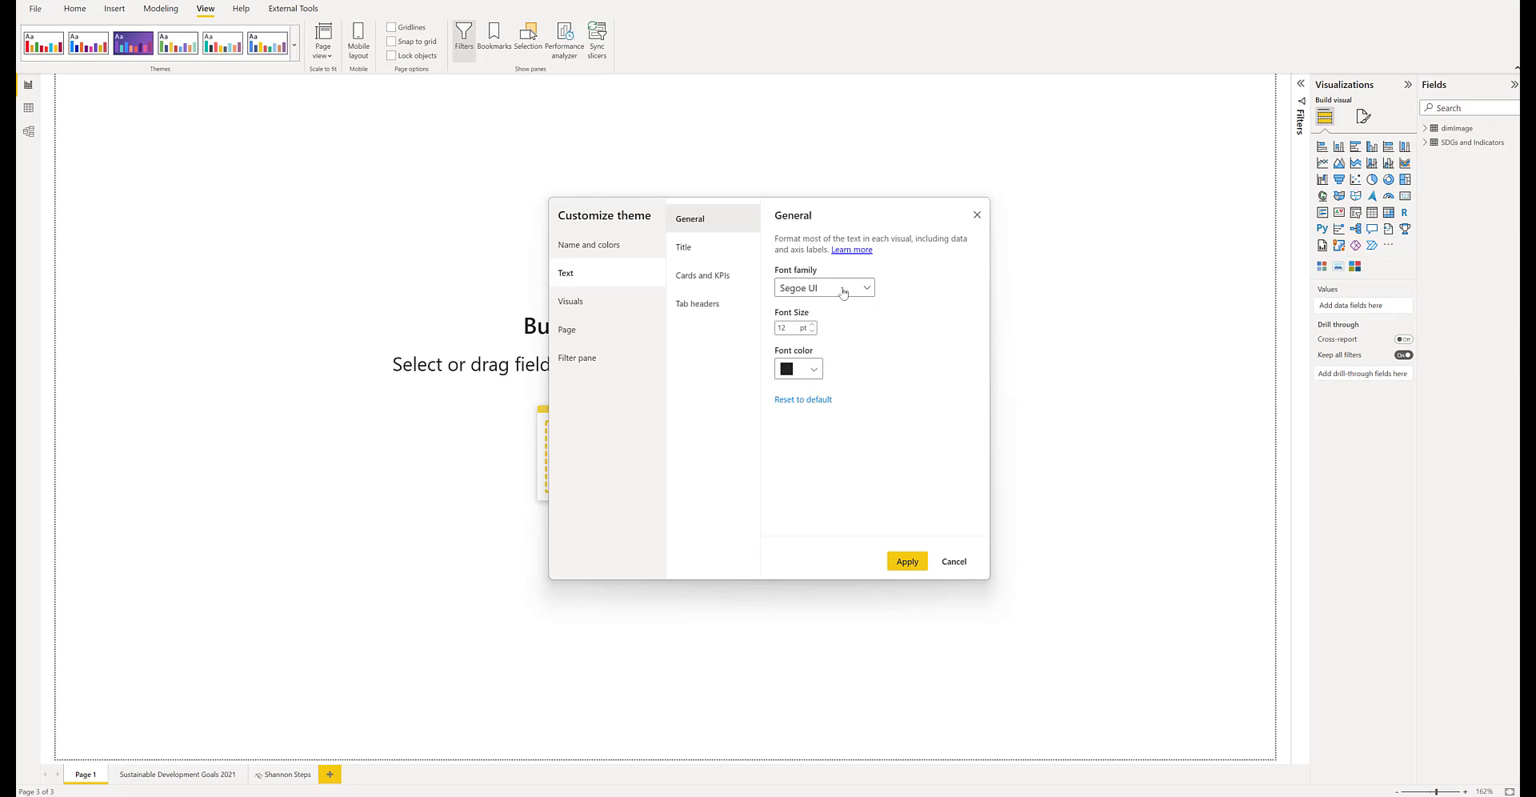
left_click(907, 561)
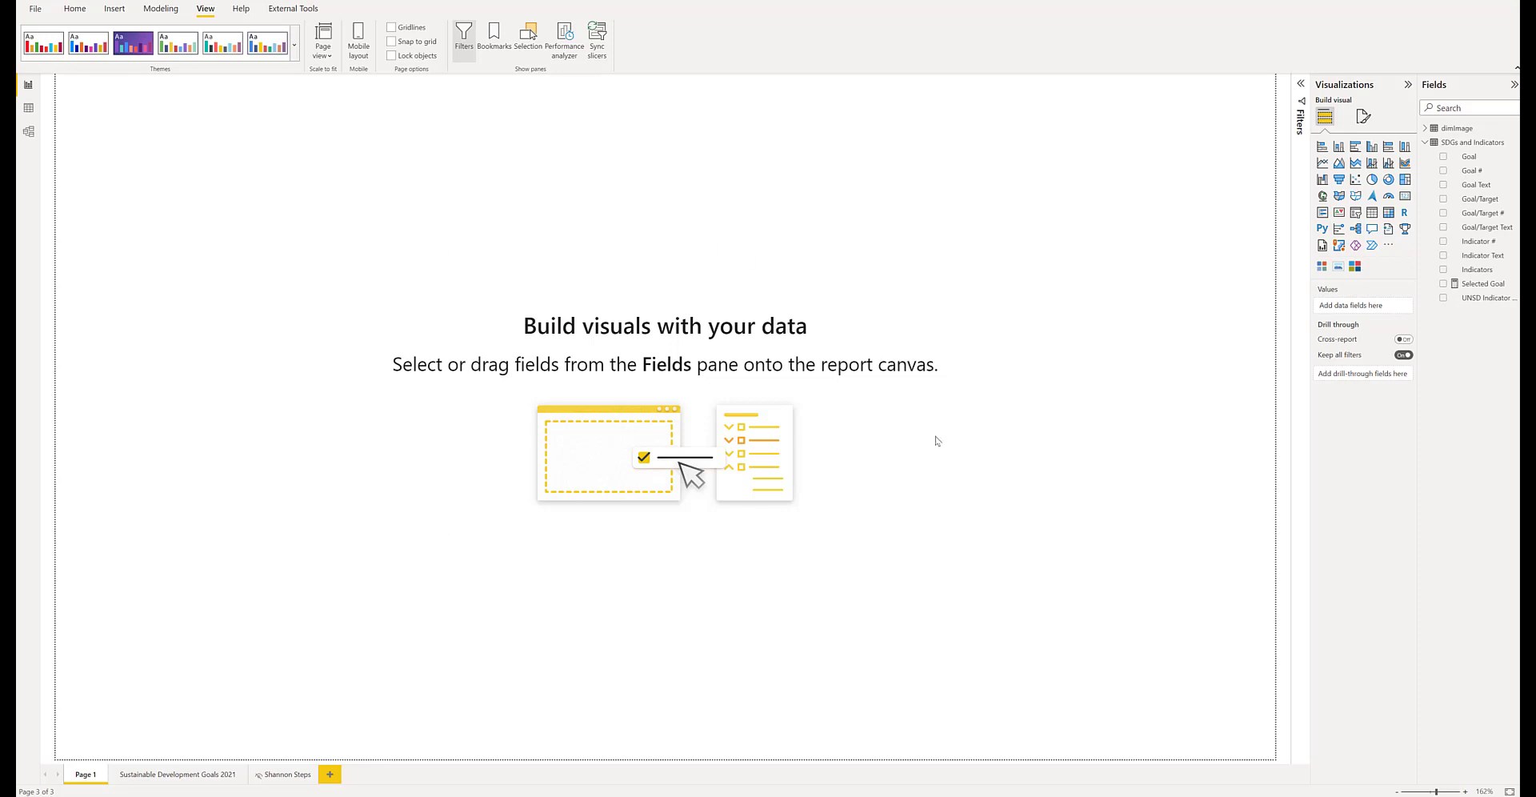
left_click(1323, 148)
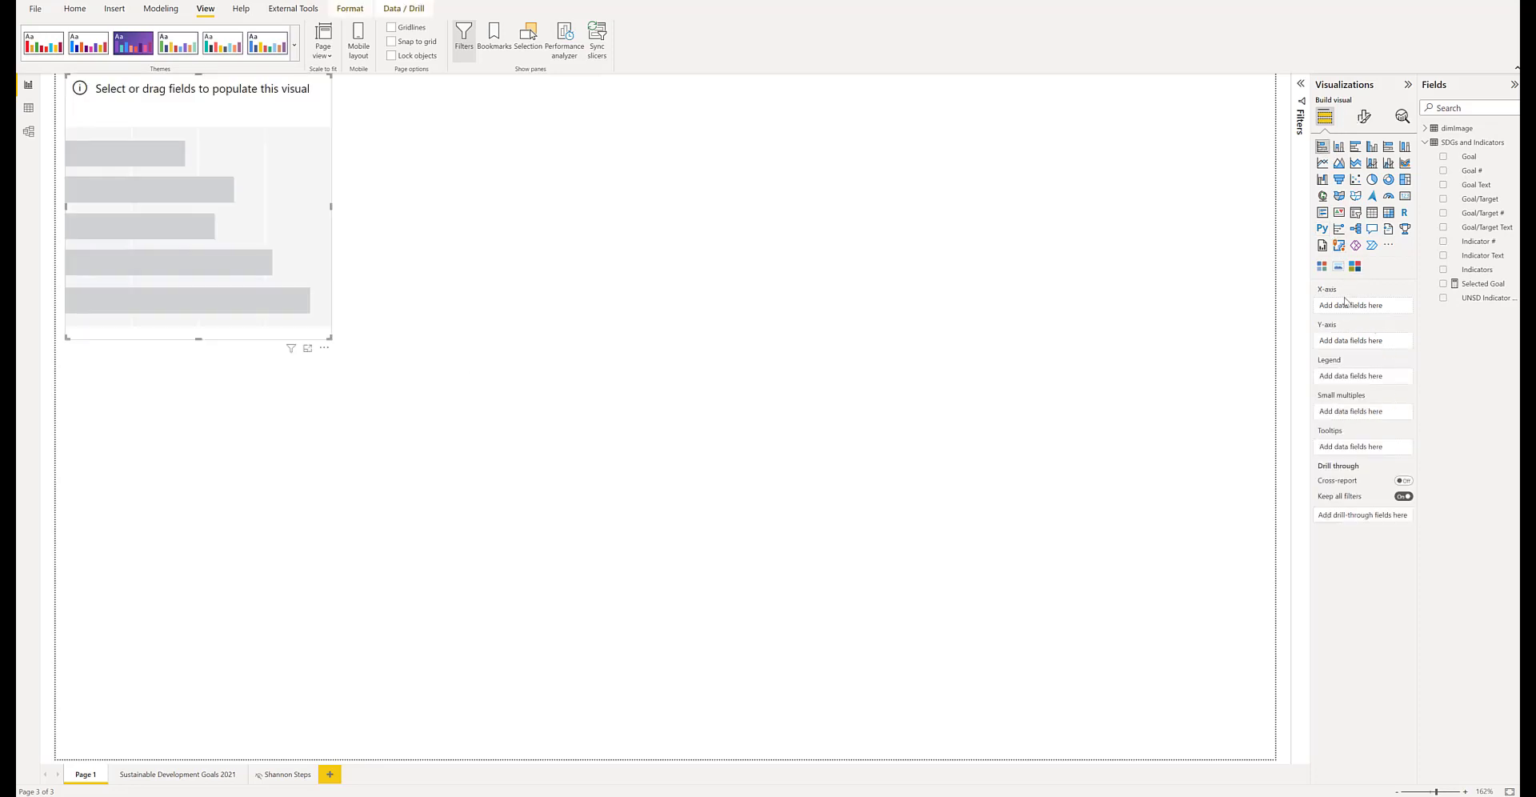
left_click(1365, 119)
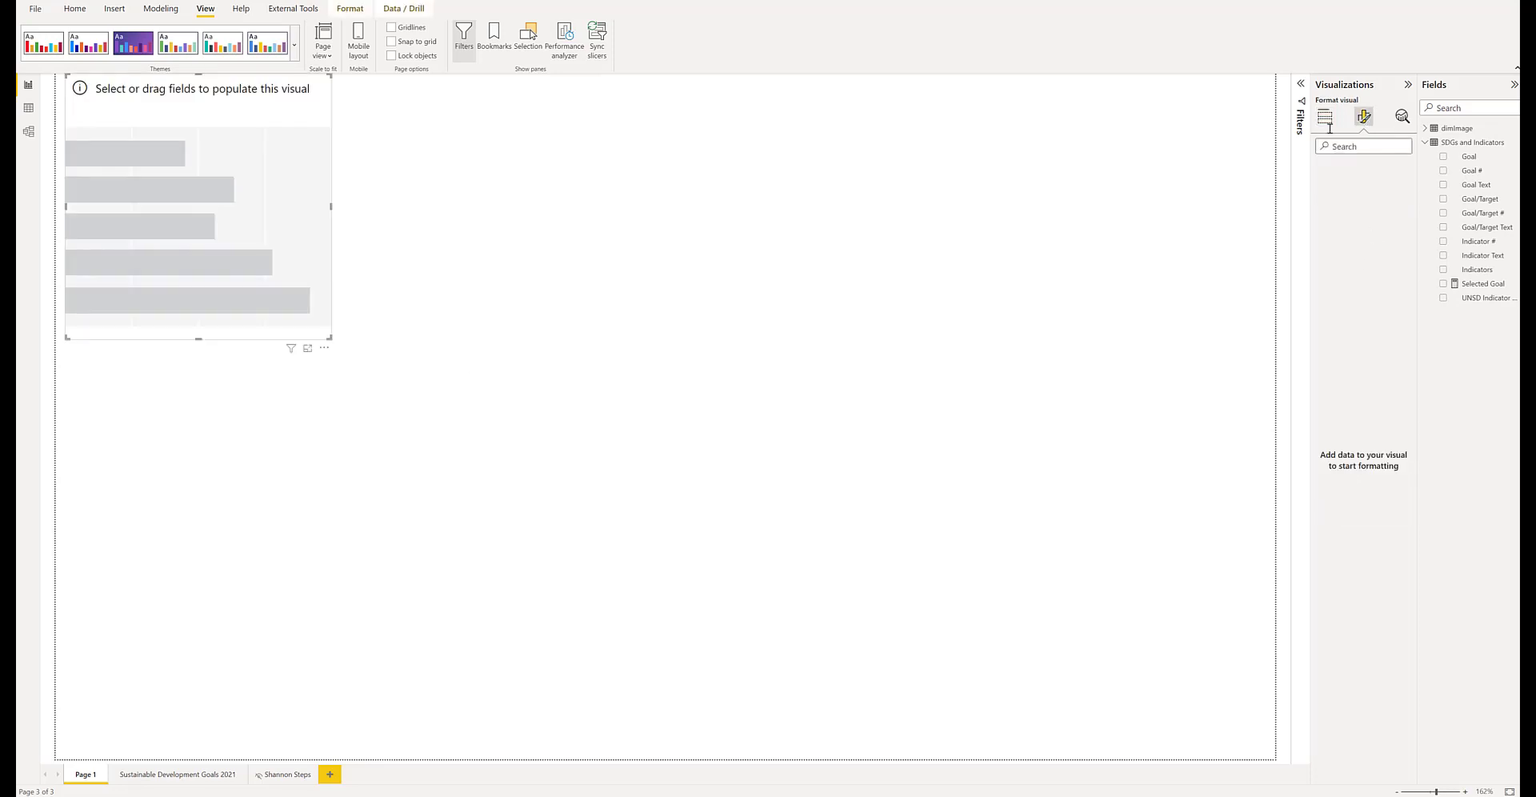
left_click(1443, 270)
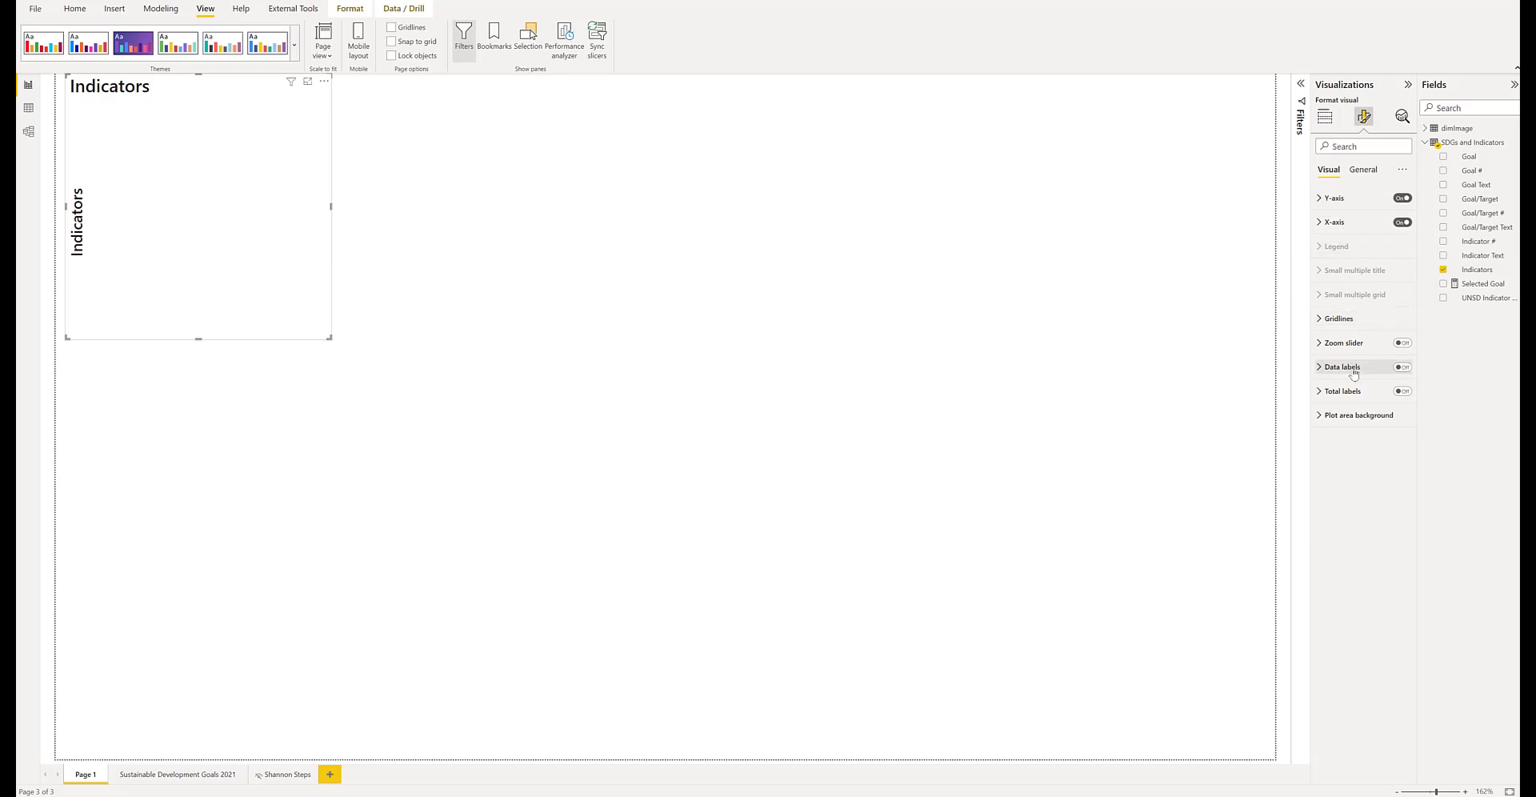
left_click(1365, 171)
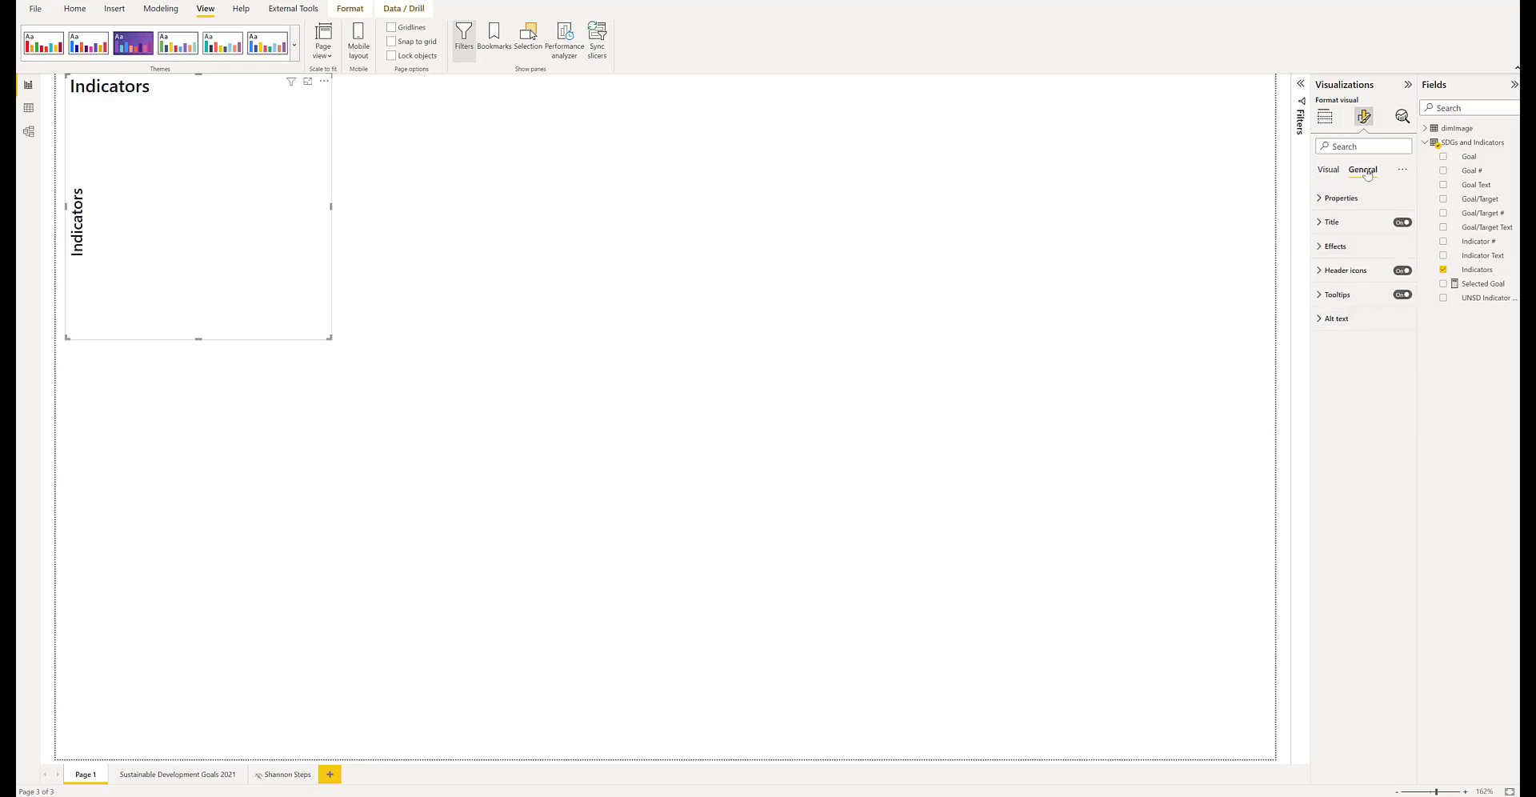
left_click(1356, 248)
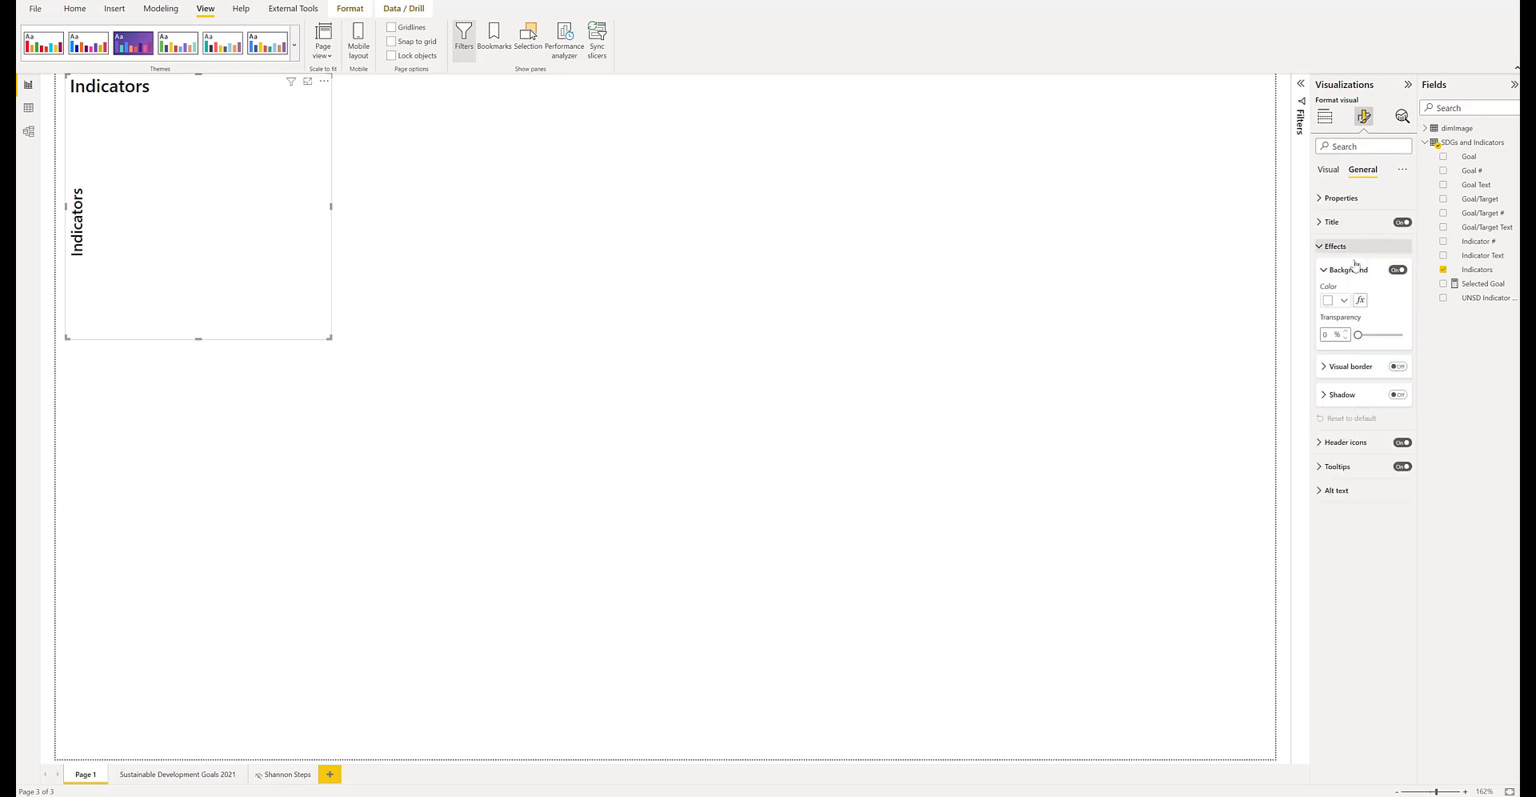
left_click(1344, 302)
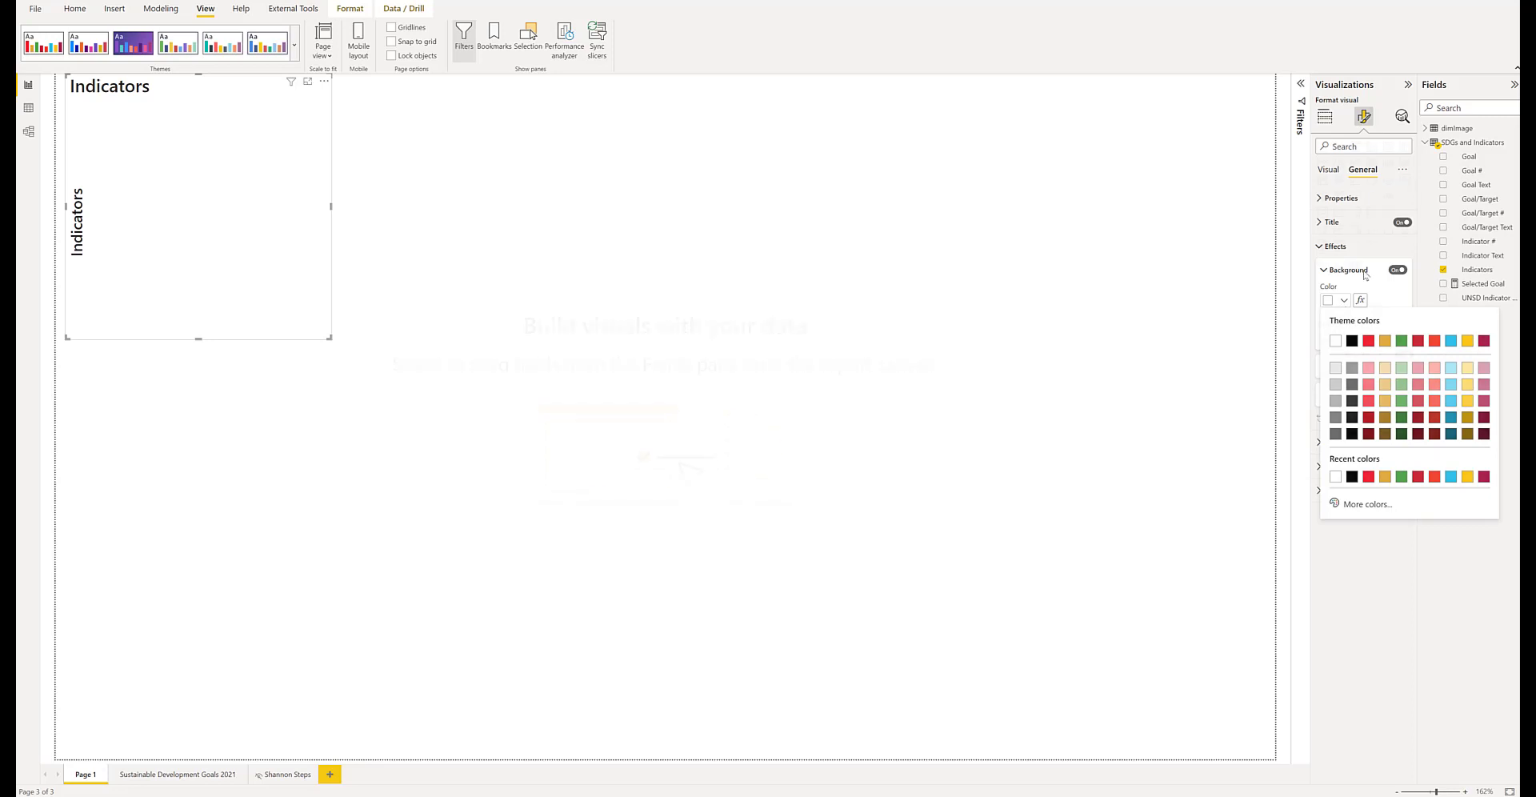
key("Delete")
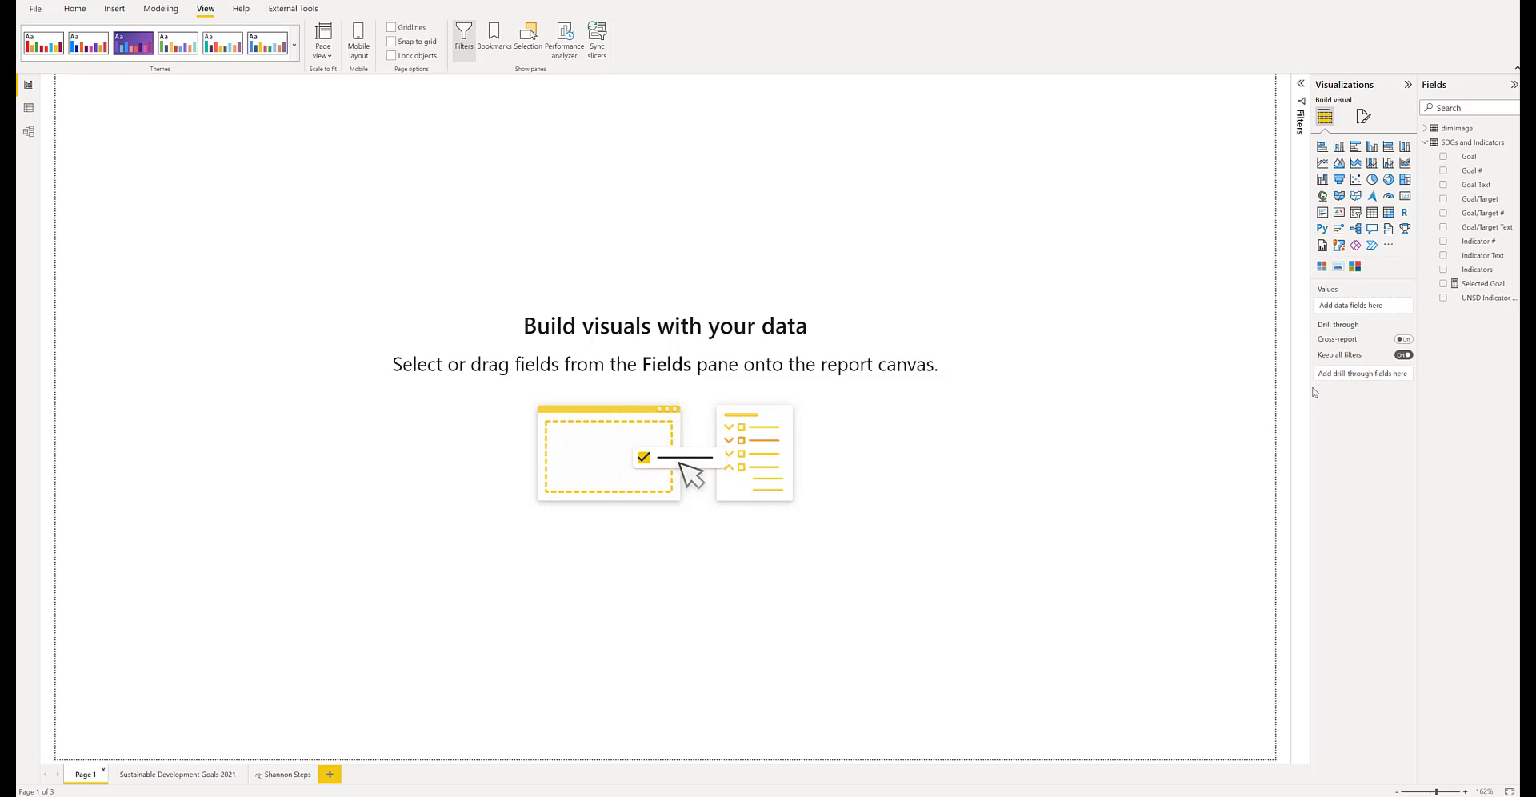
- Expand dimImage and, in Data view, confirm the Image column's category is Image URL
left_click(1433, 130)
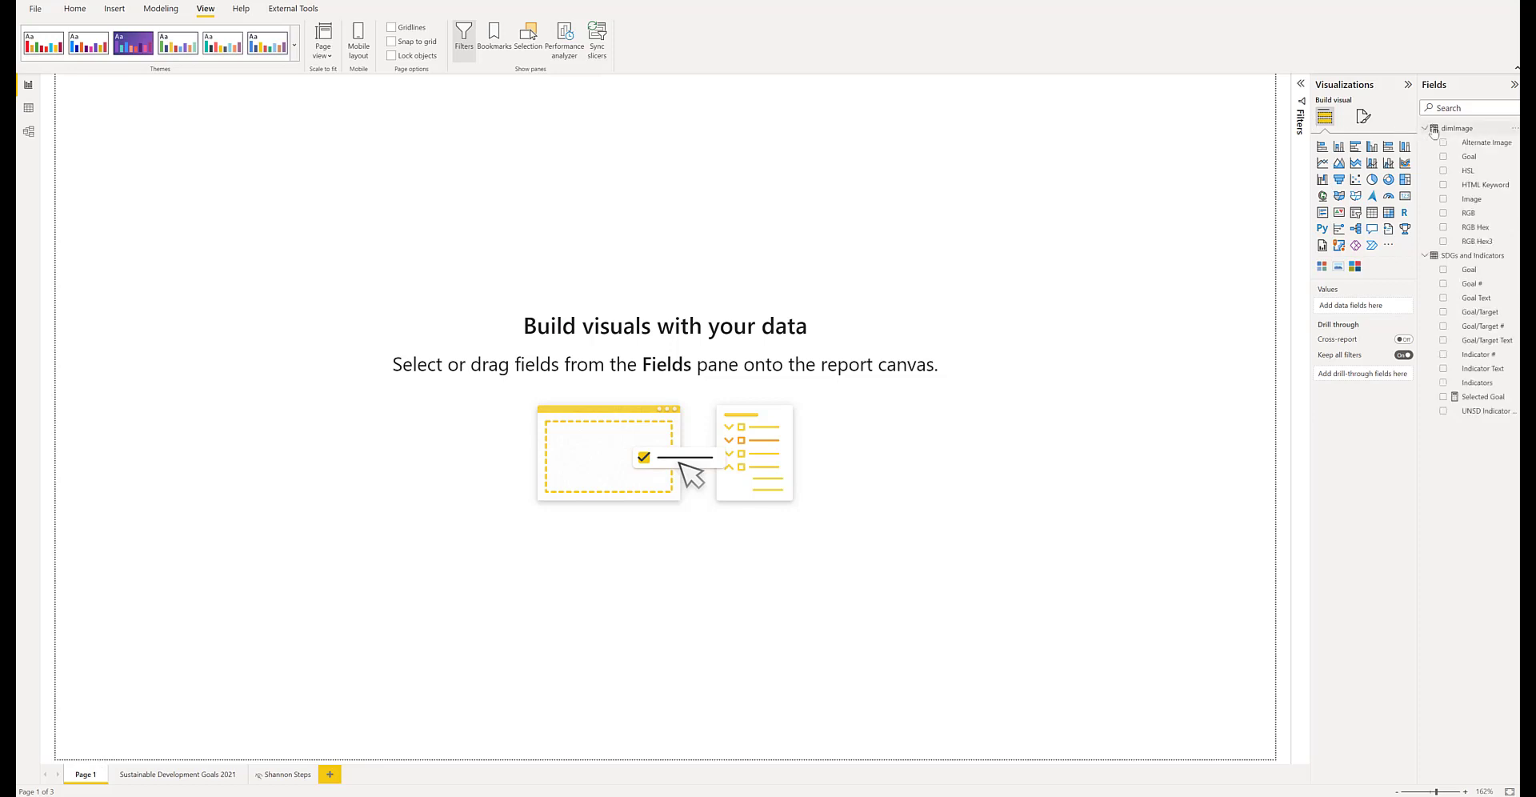
left_click(28, 108)
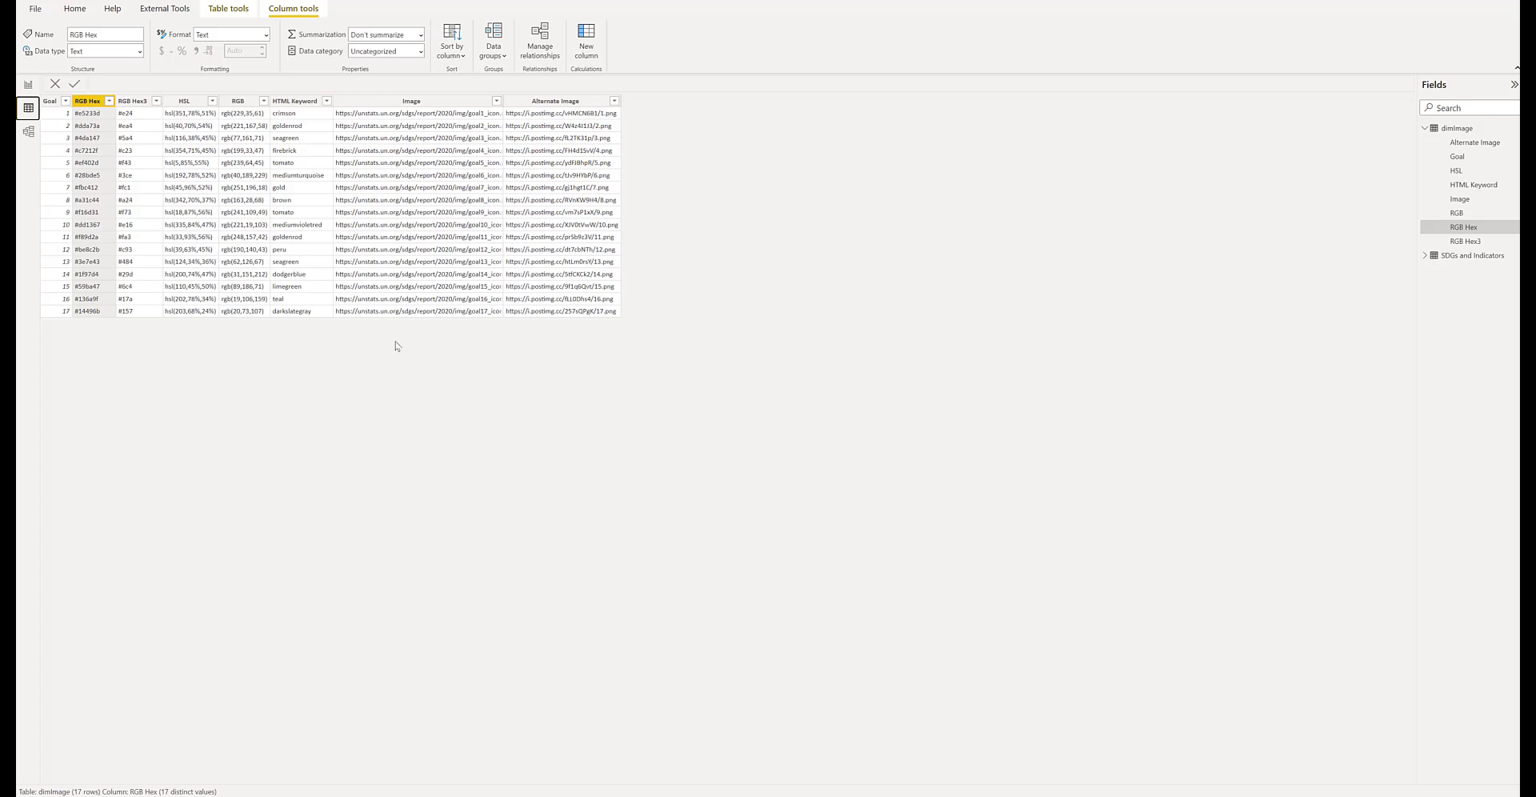
left_click(132, 181)
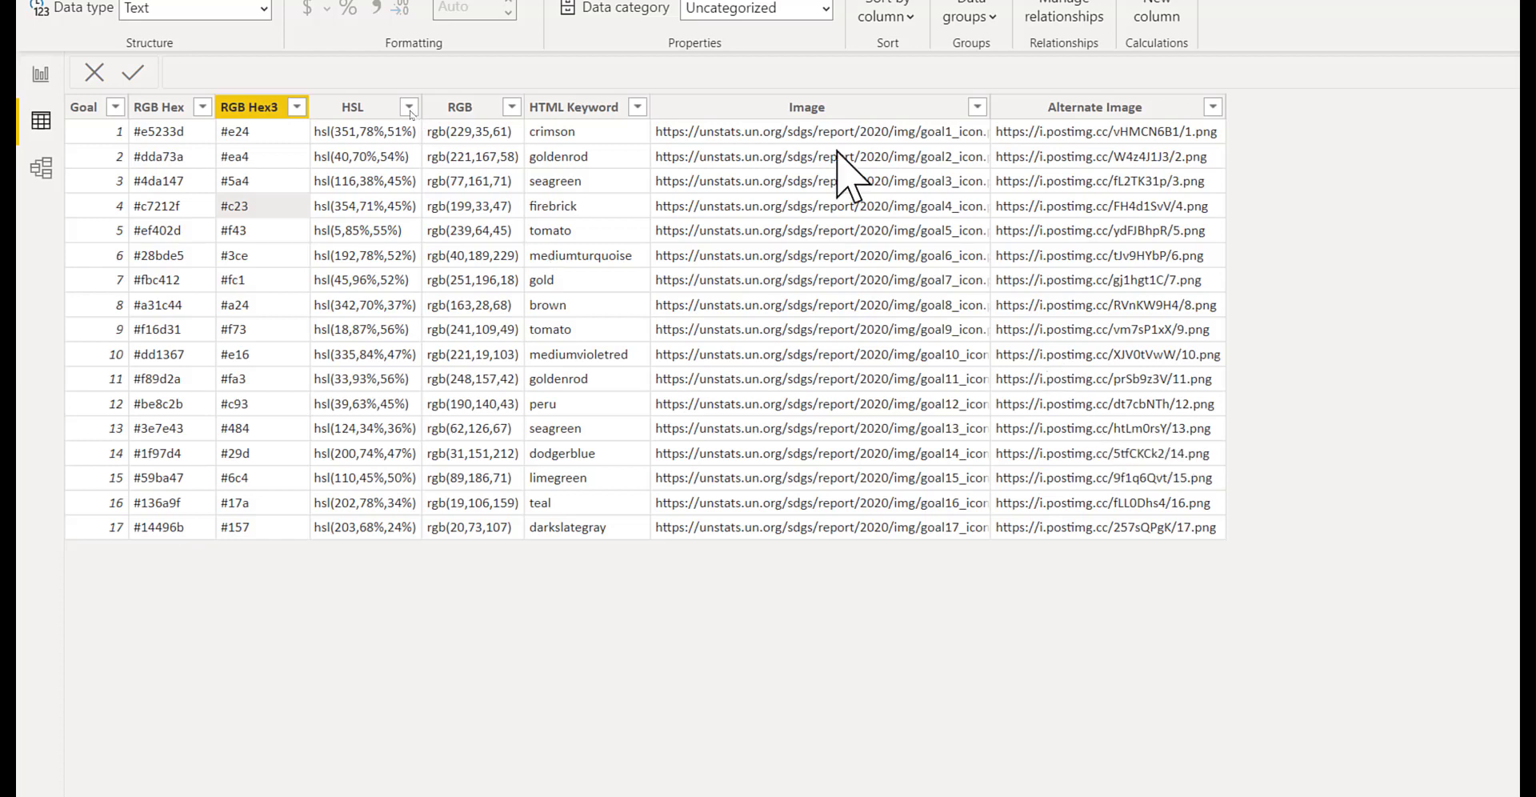
left_click(797, 142)
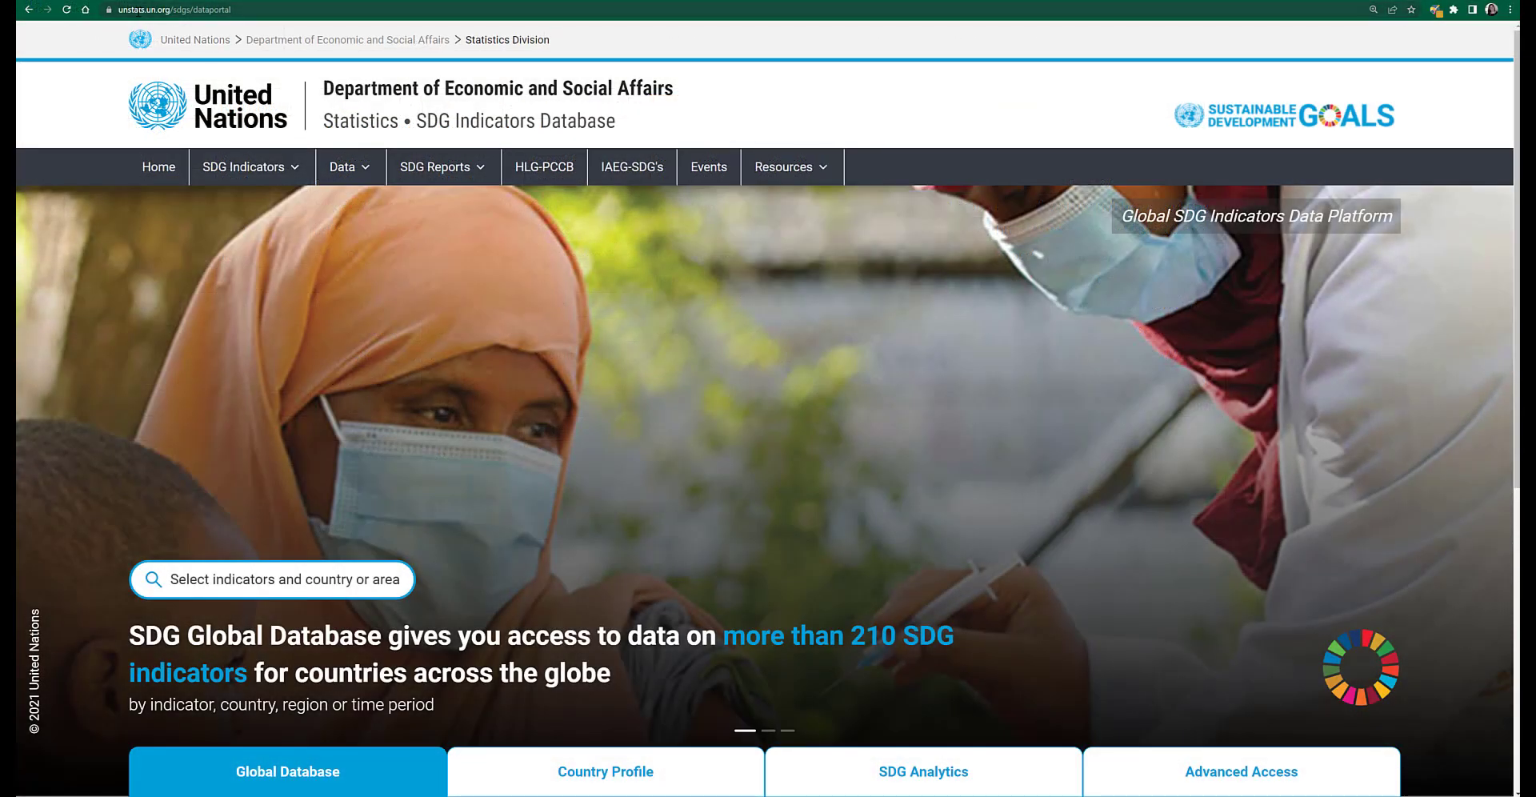
- Open the UN logo image from the SDG data portal in a new tab
scroll(173, 280, "down", 5)
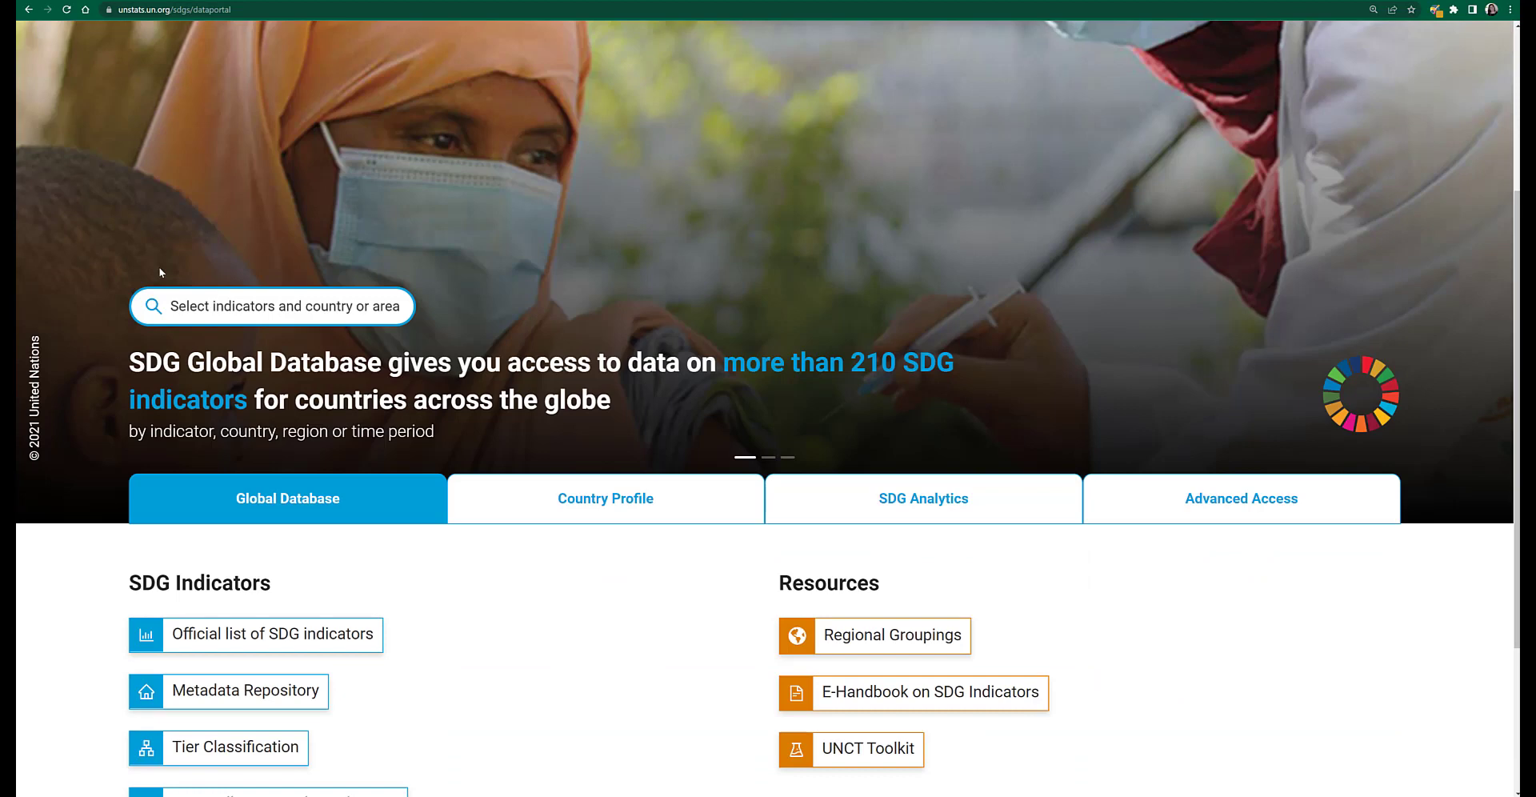
scroll(160, 272, "down", 2)
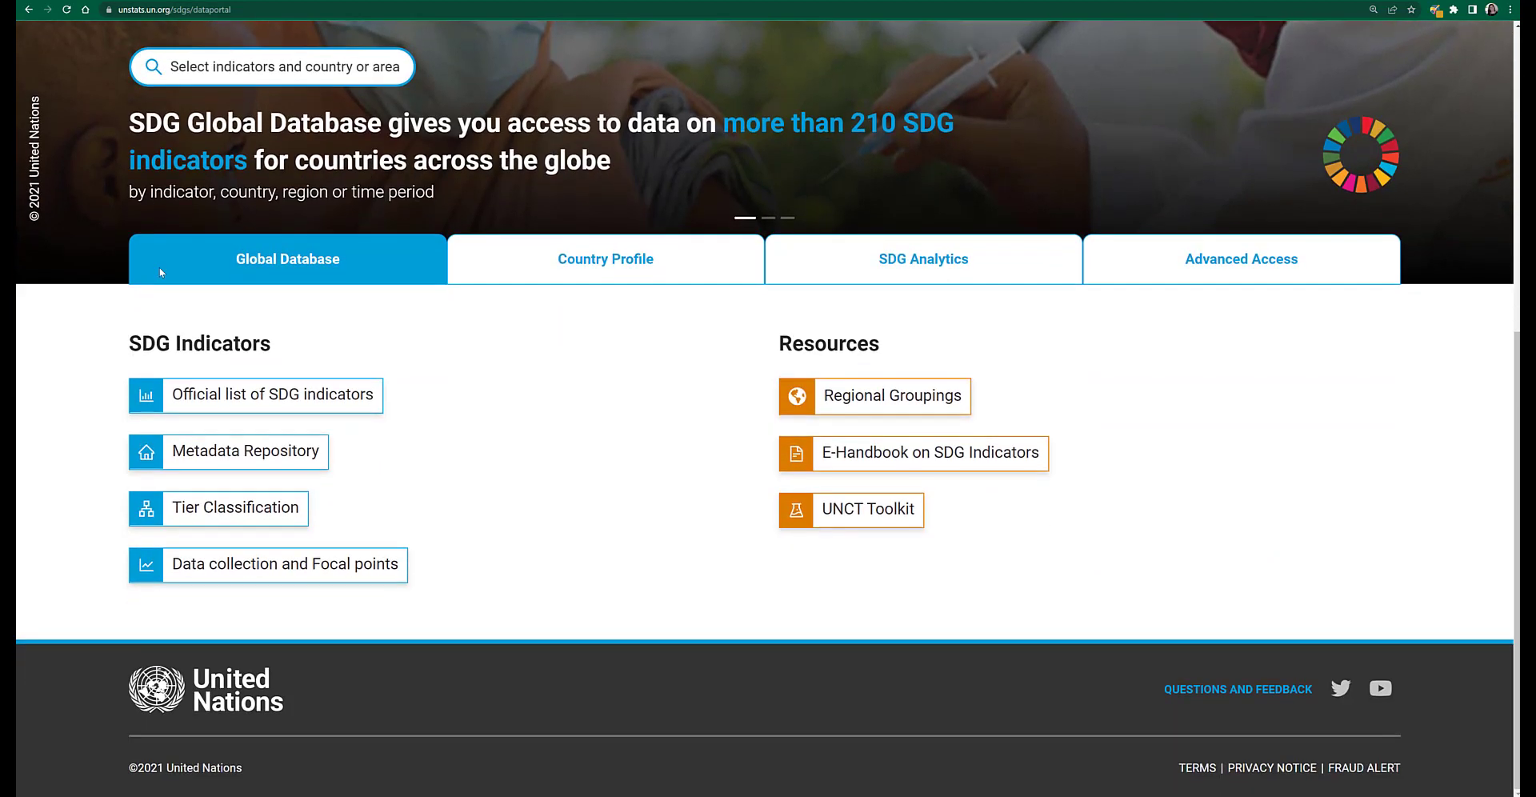
scroll(160, 272, "up", 6)
scroll(160, 272, "up", 1)
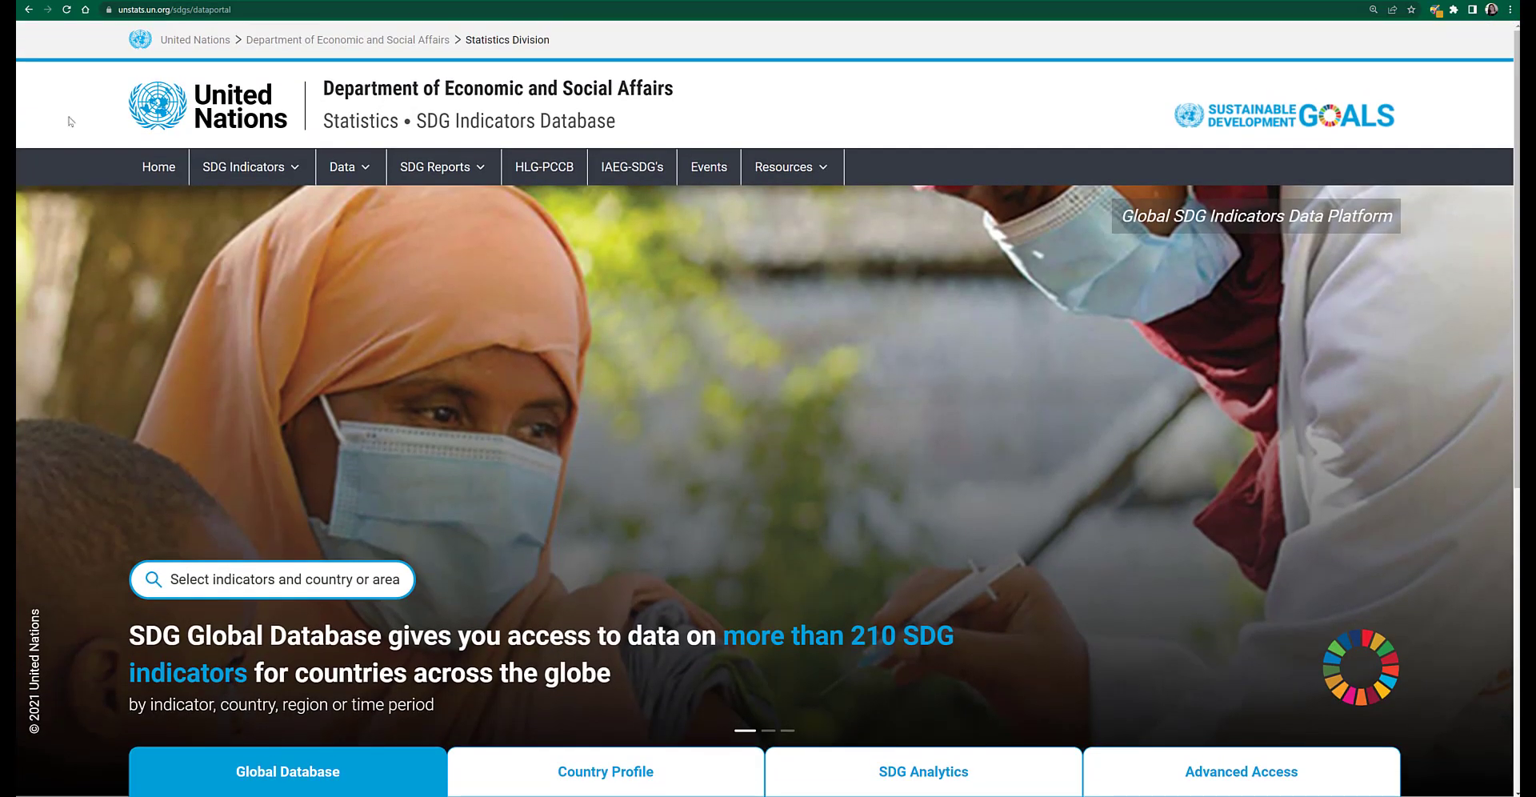
right_click(152, 108)
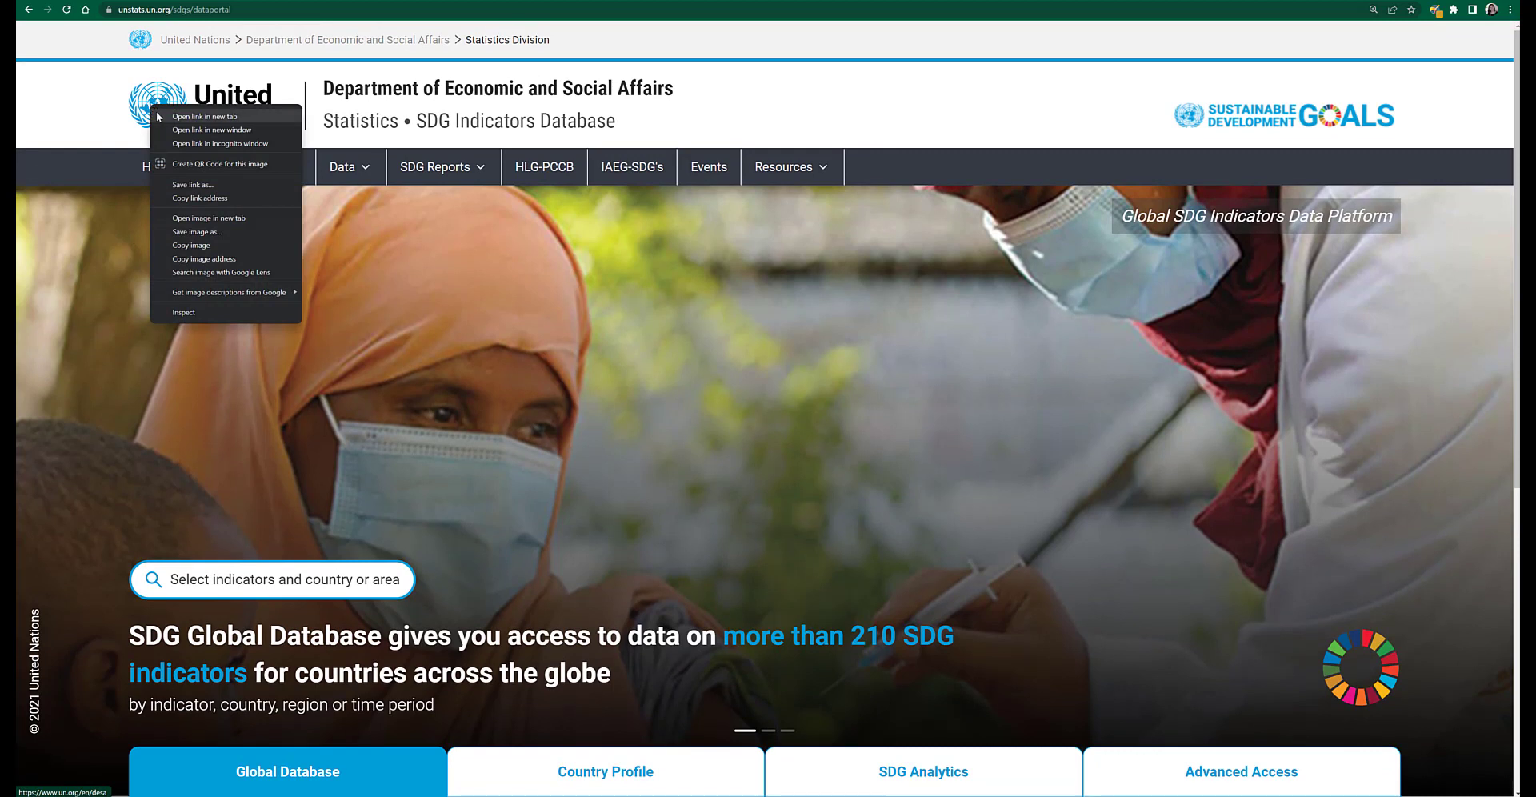
left_click(214, 217)
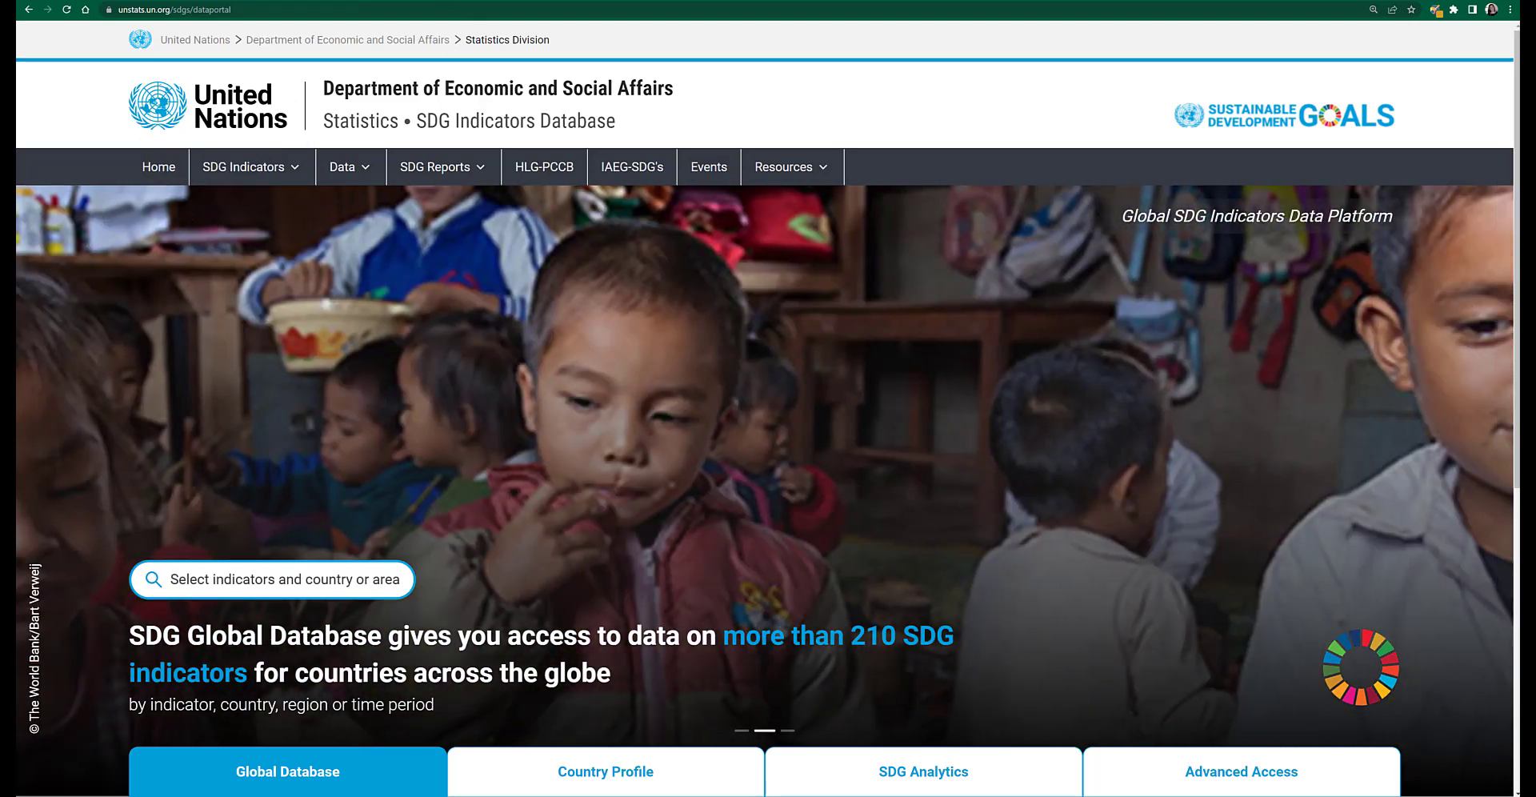
key("ctrl+Tab")
- Select the full logo-un.svg web address in the address bar for copying
scroll(777, 373, "down", 3)
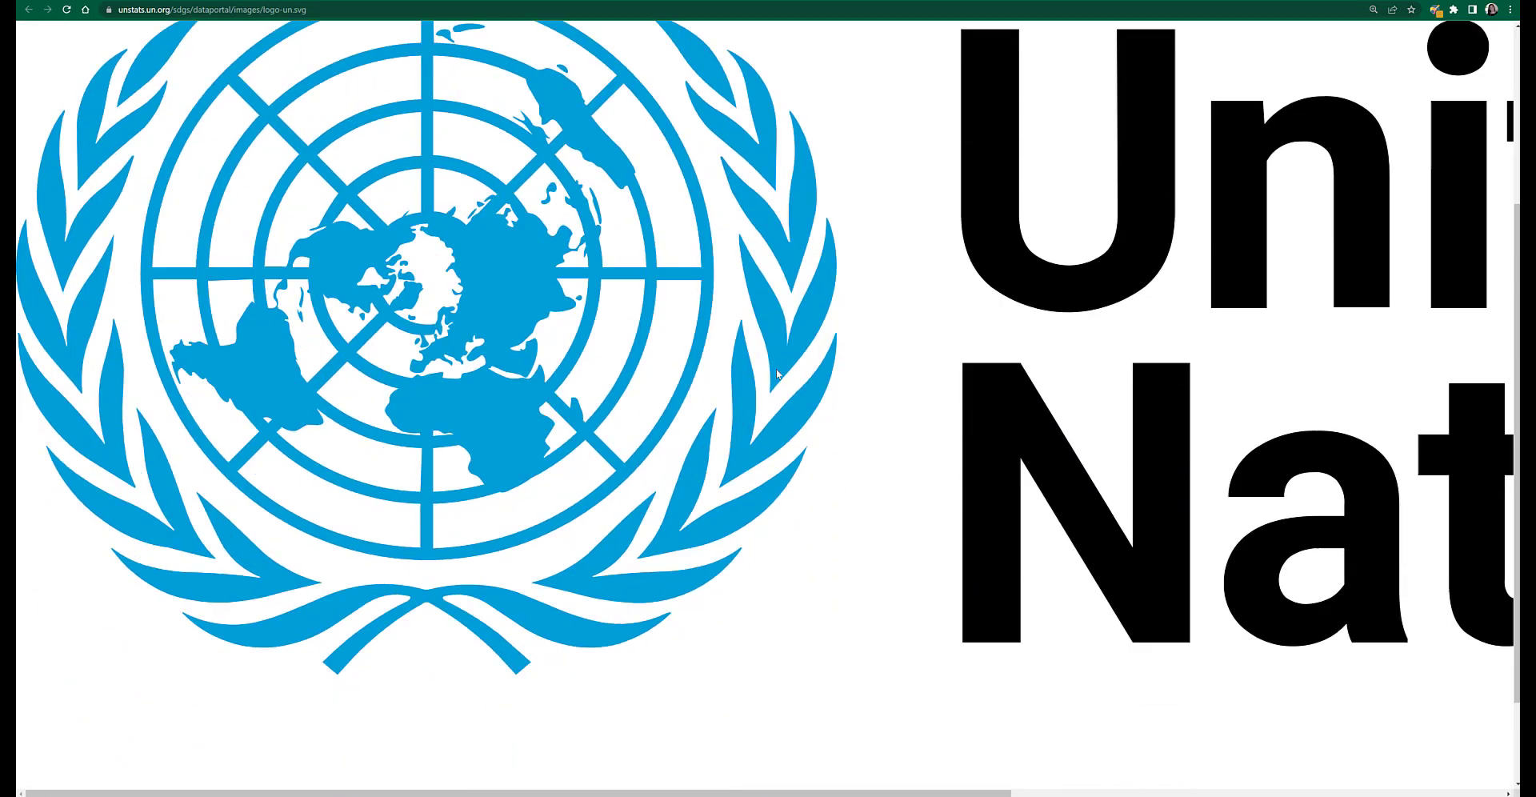
scroll(777, 373, "down", 2)
scroll(609, 786, "up", 3)
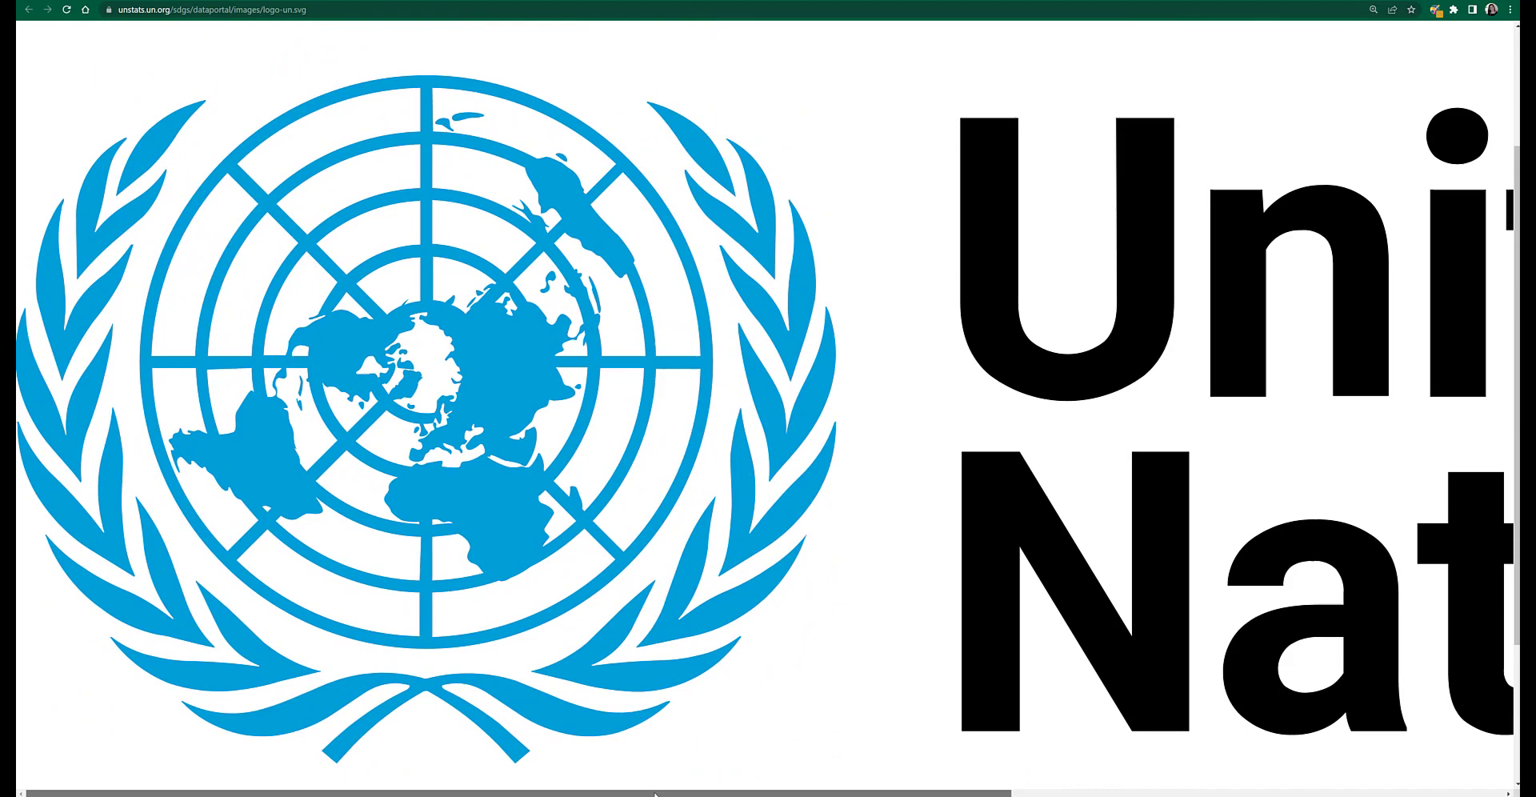
scroll(600, 791, "right", 8)
scroll(531, 764, "left", 5)
scroll(393, 754, "left", 4)
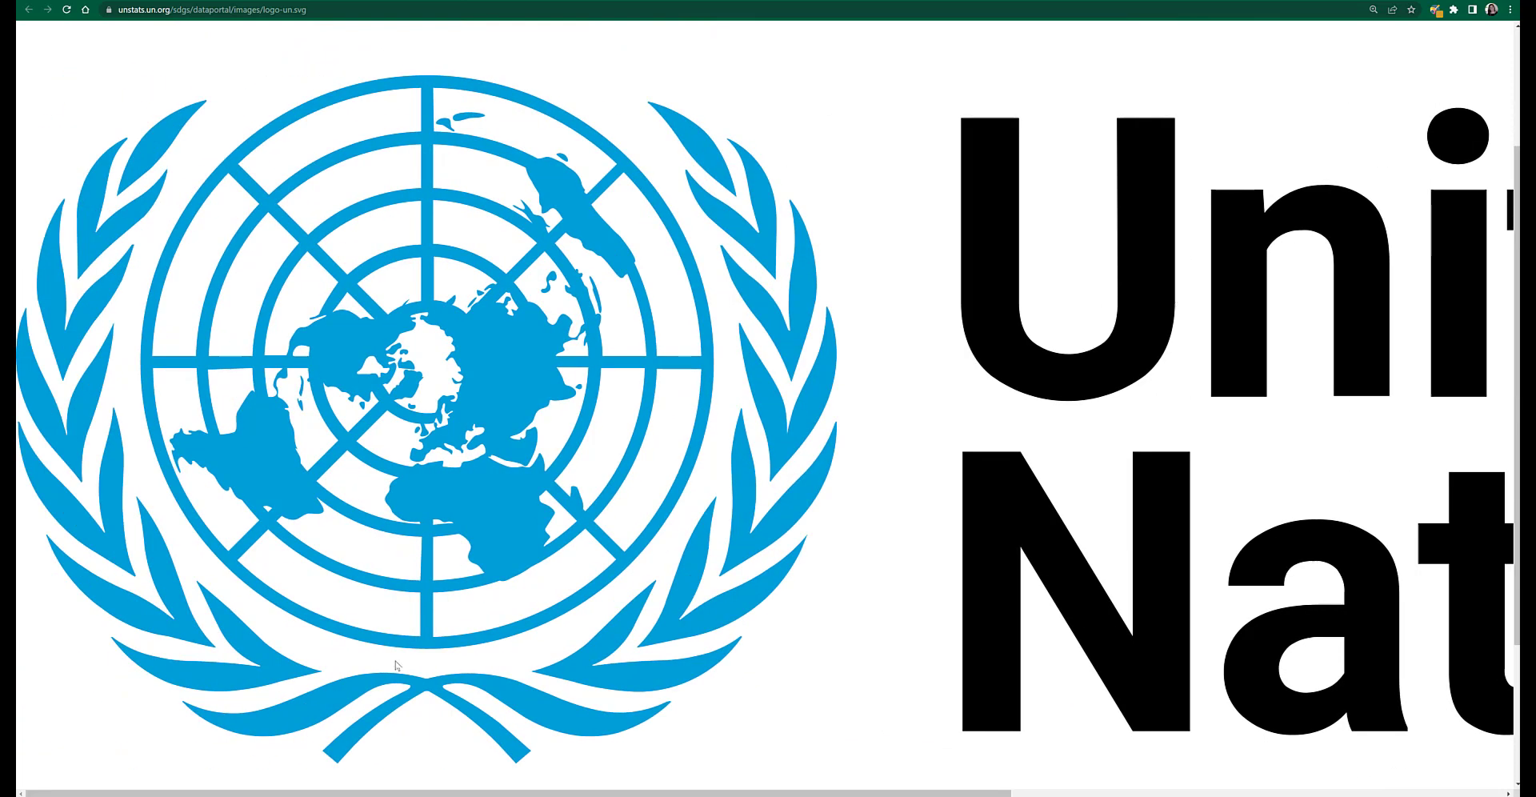
scroll(398, 666, "up", 2)
left_click(323, 9)
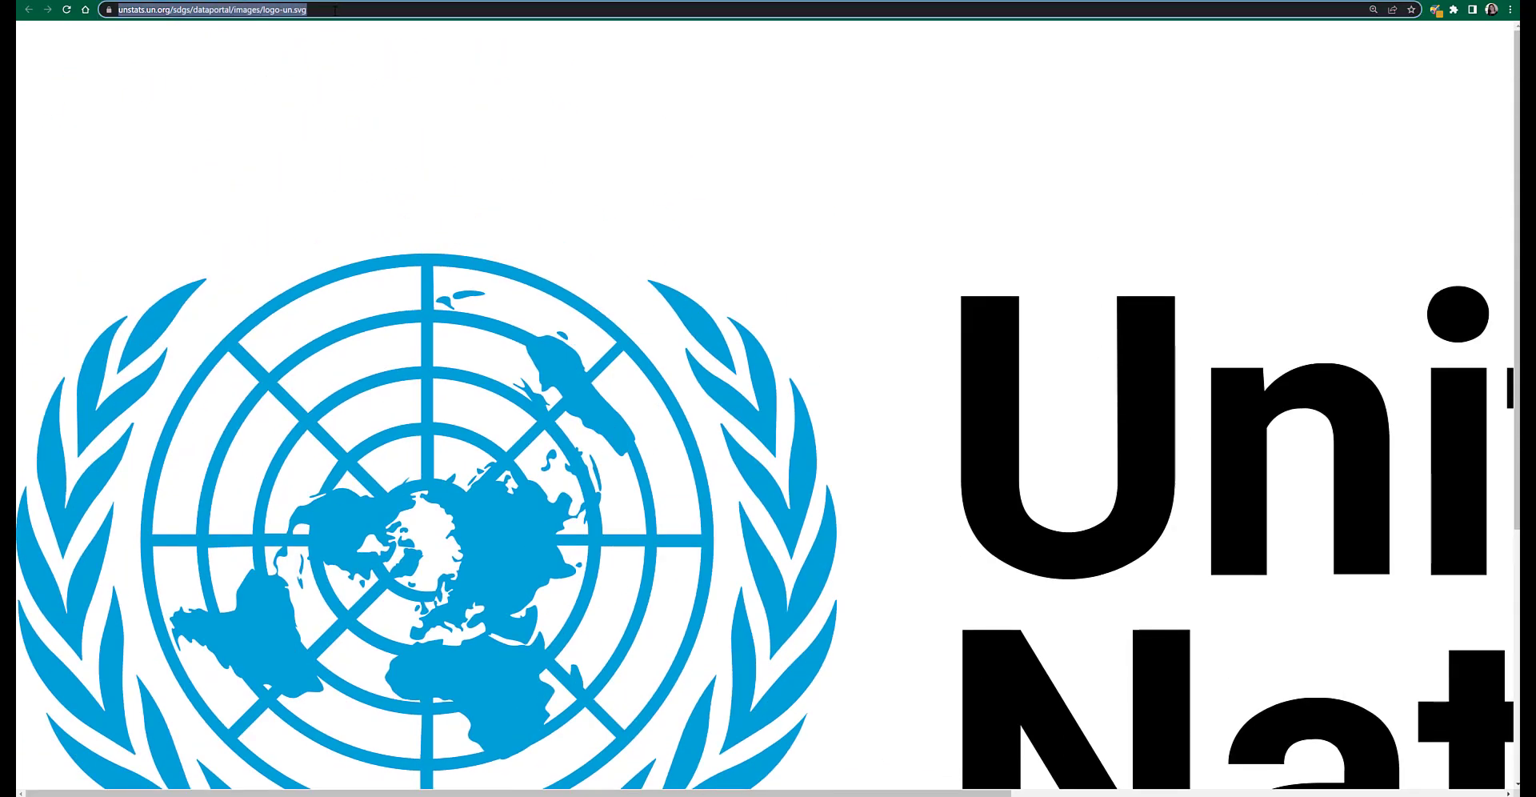
left_click(339, 10)
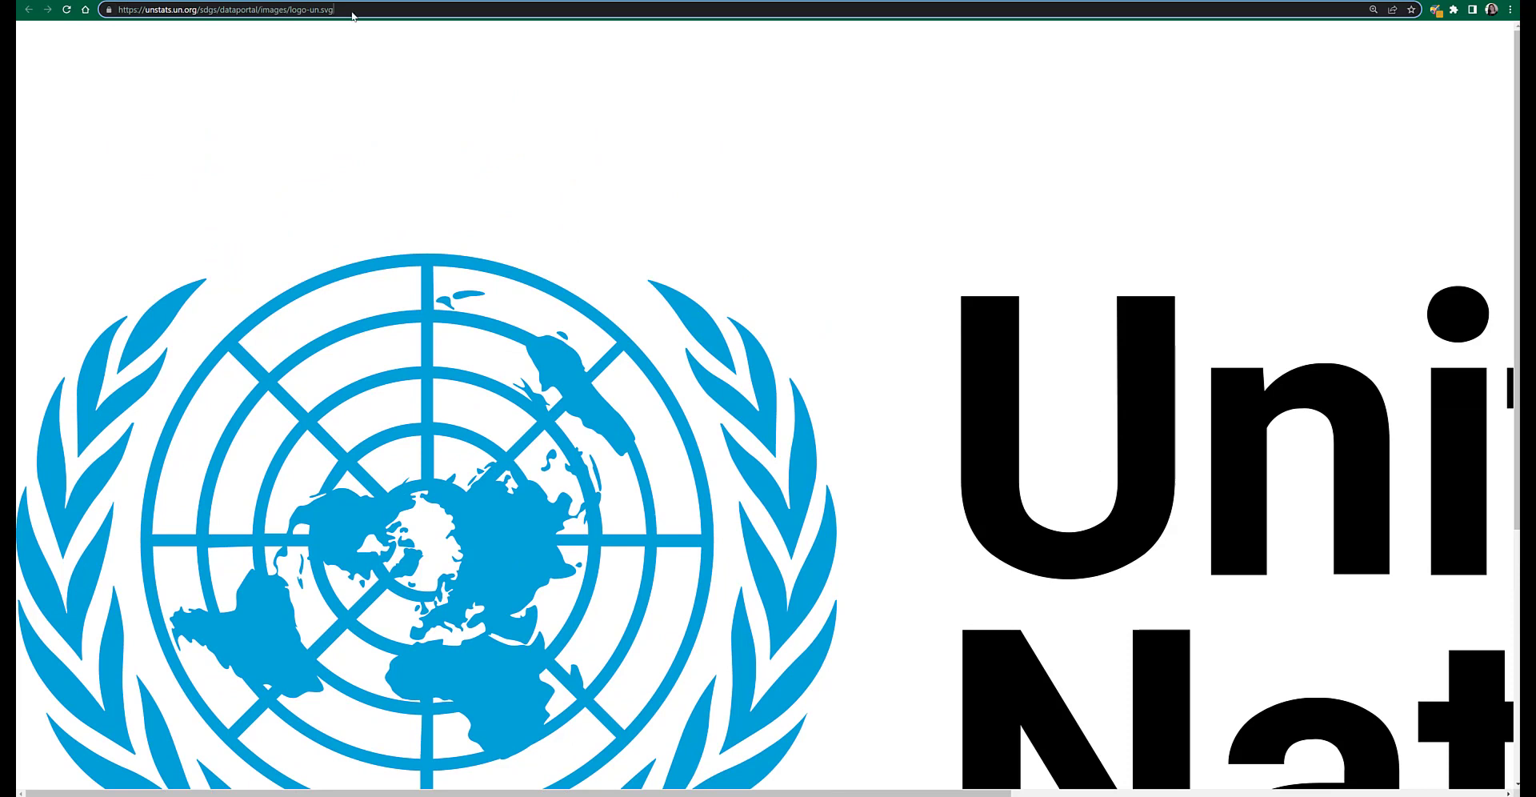
left_click_drag(334, 10, 119, 16)
key("ctrl+c")
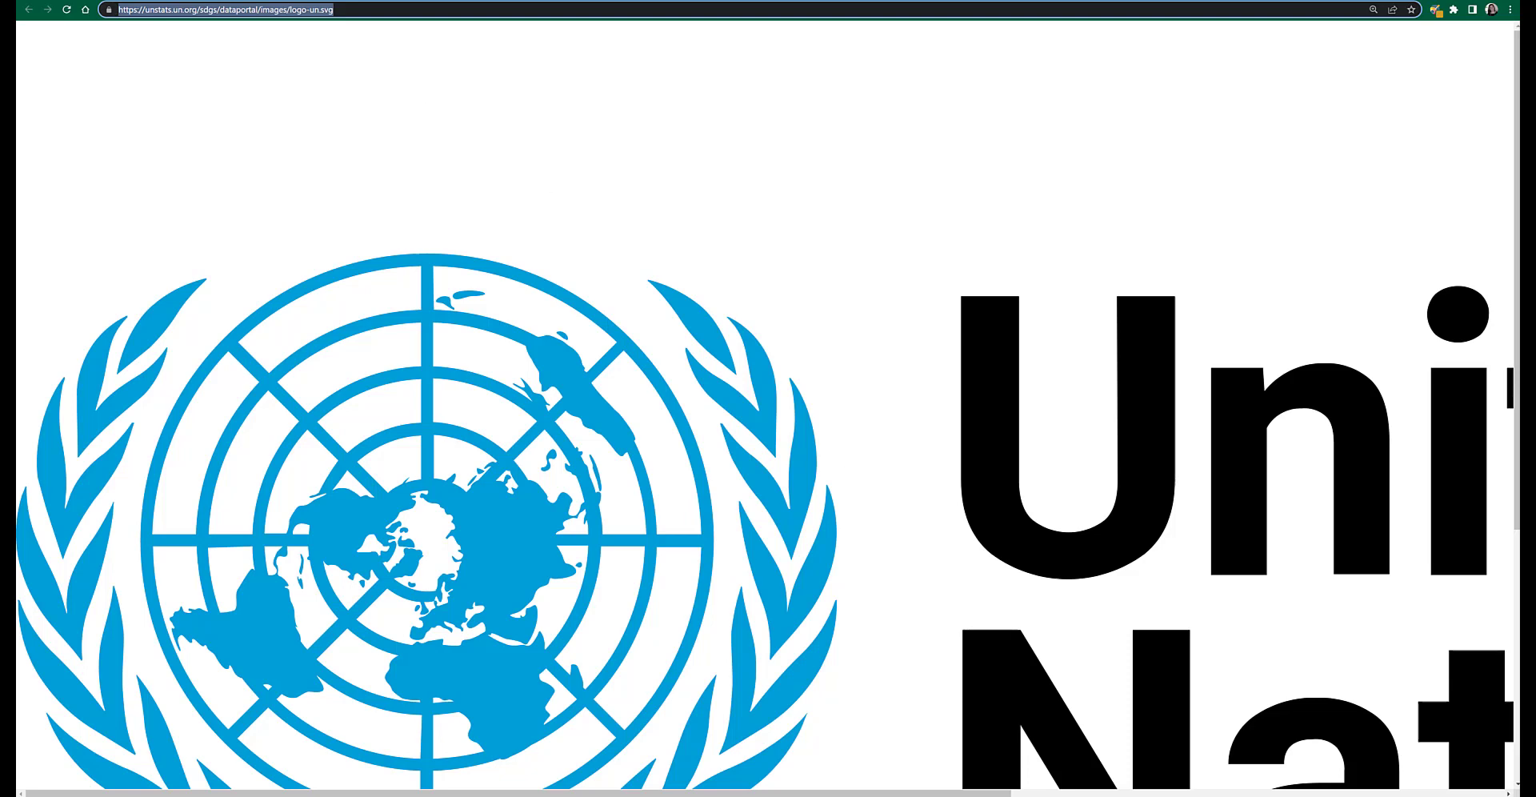
- In export (2), add an 'Image' header in F1, paste the UN logo URL into F2, widen column F
key("alt+Tab")
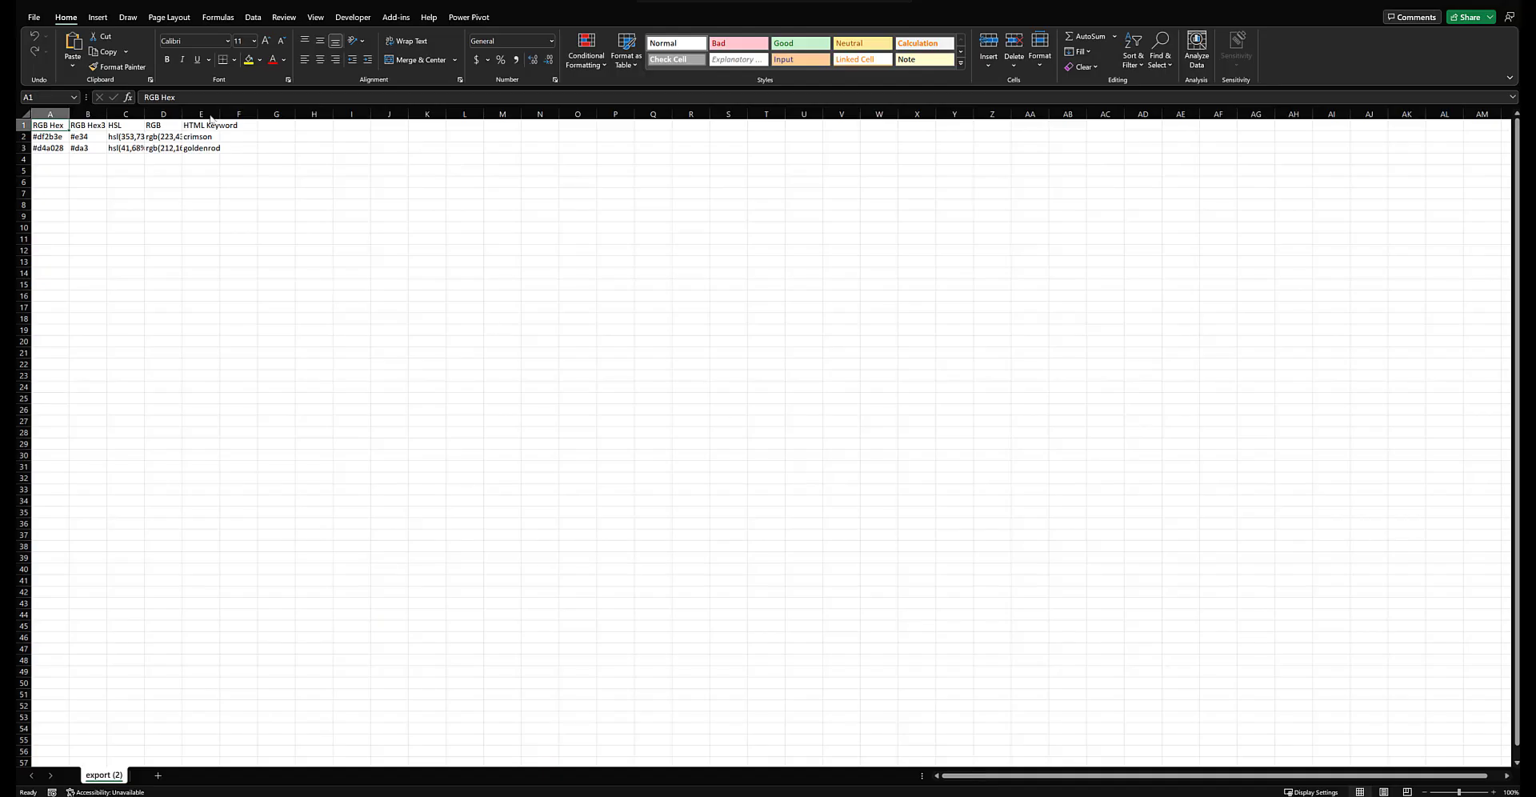
type("Image")
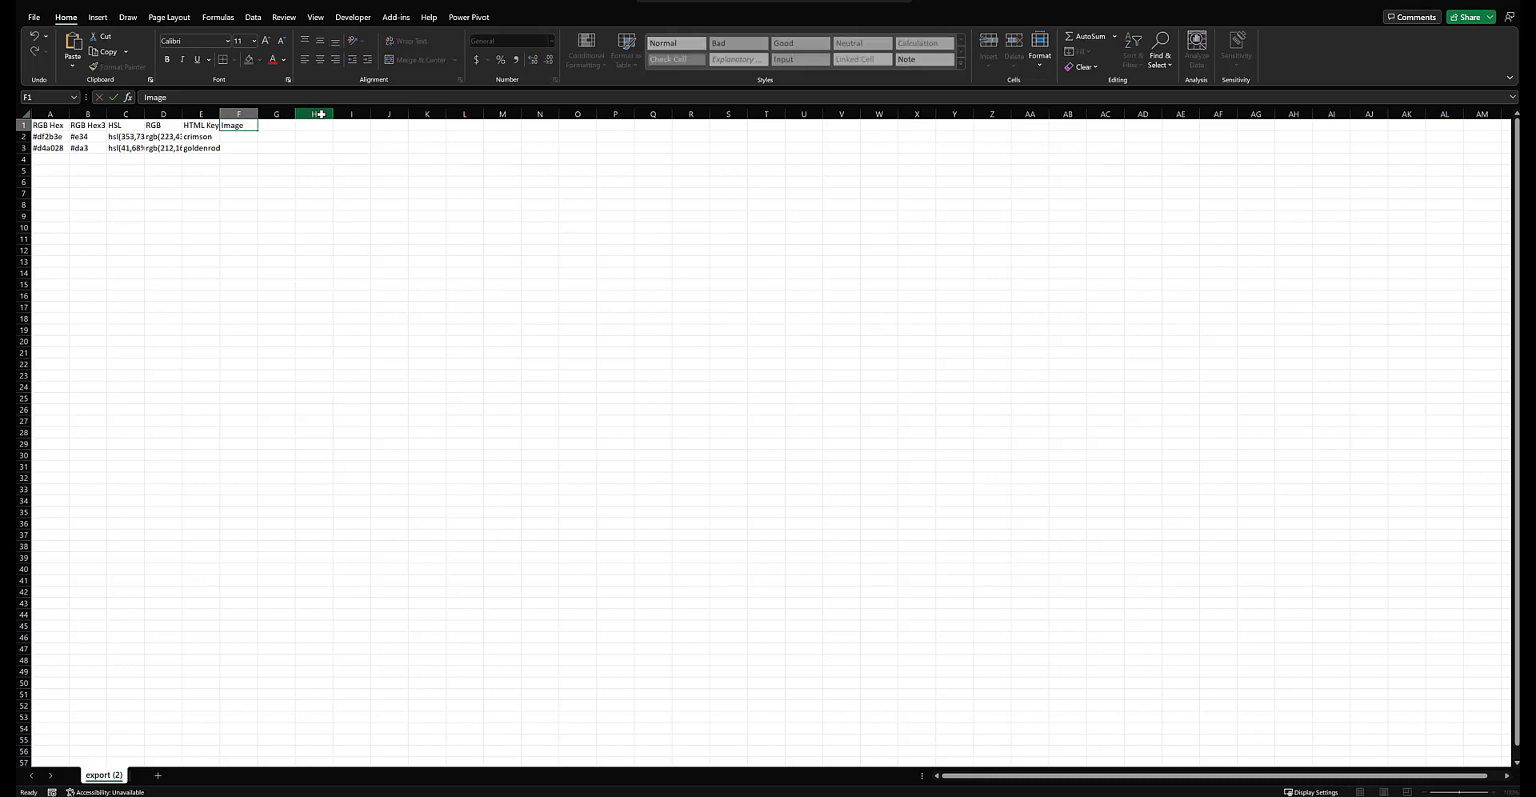
key("Tab")
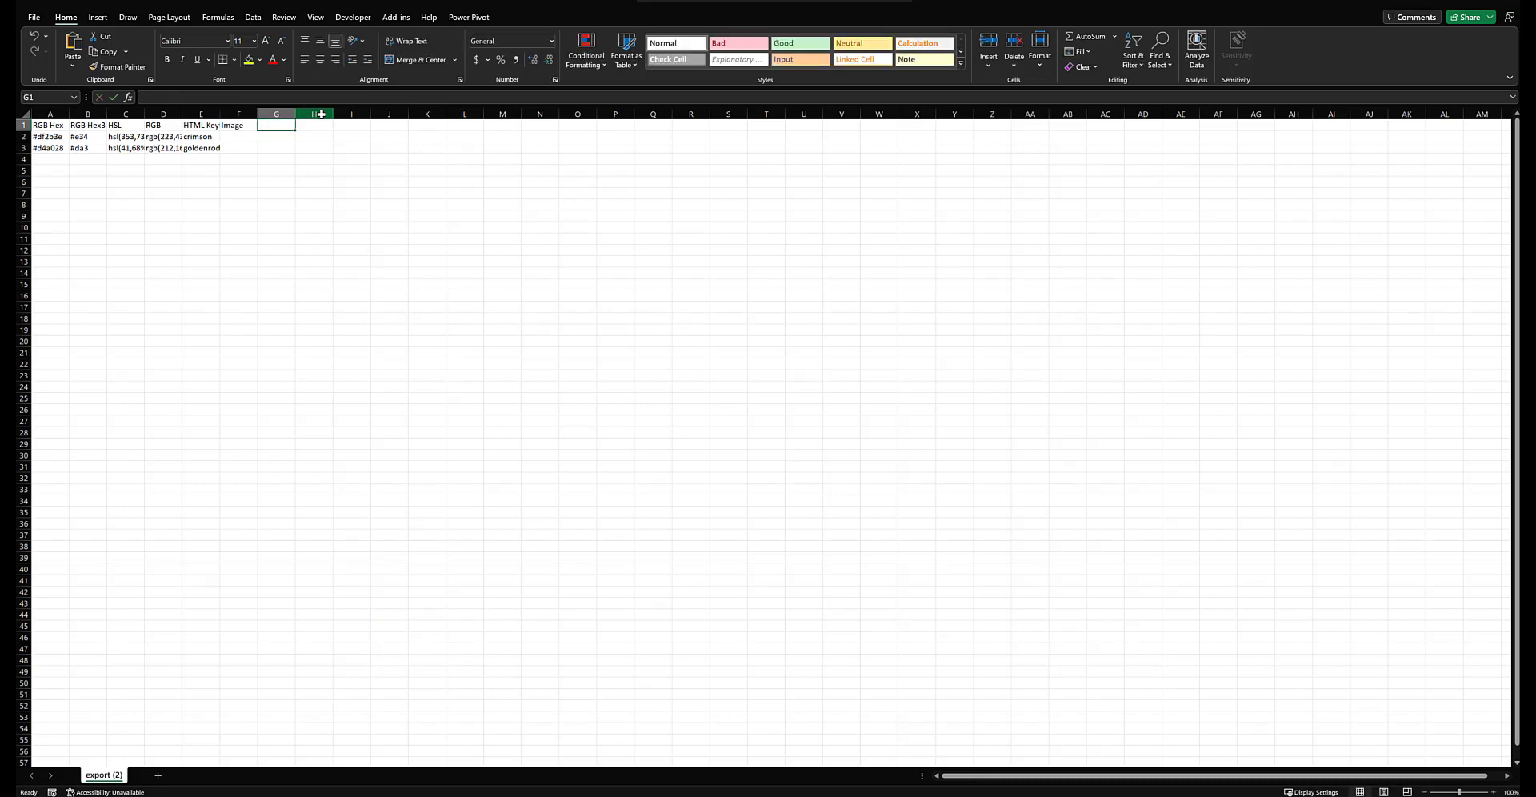
left_click(246, 136)
key("ctrl+v")
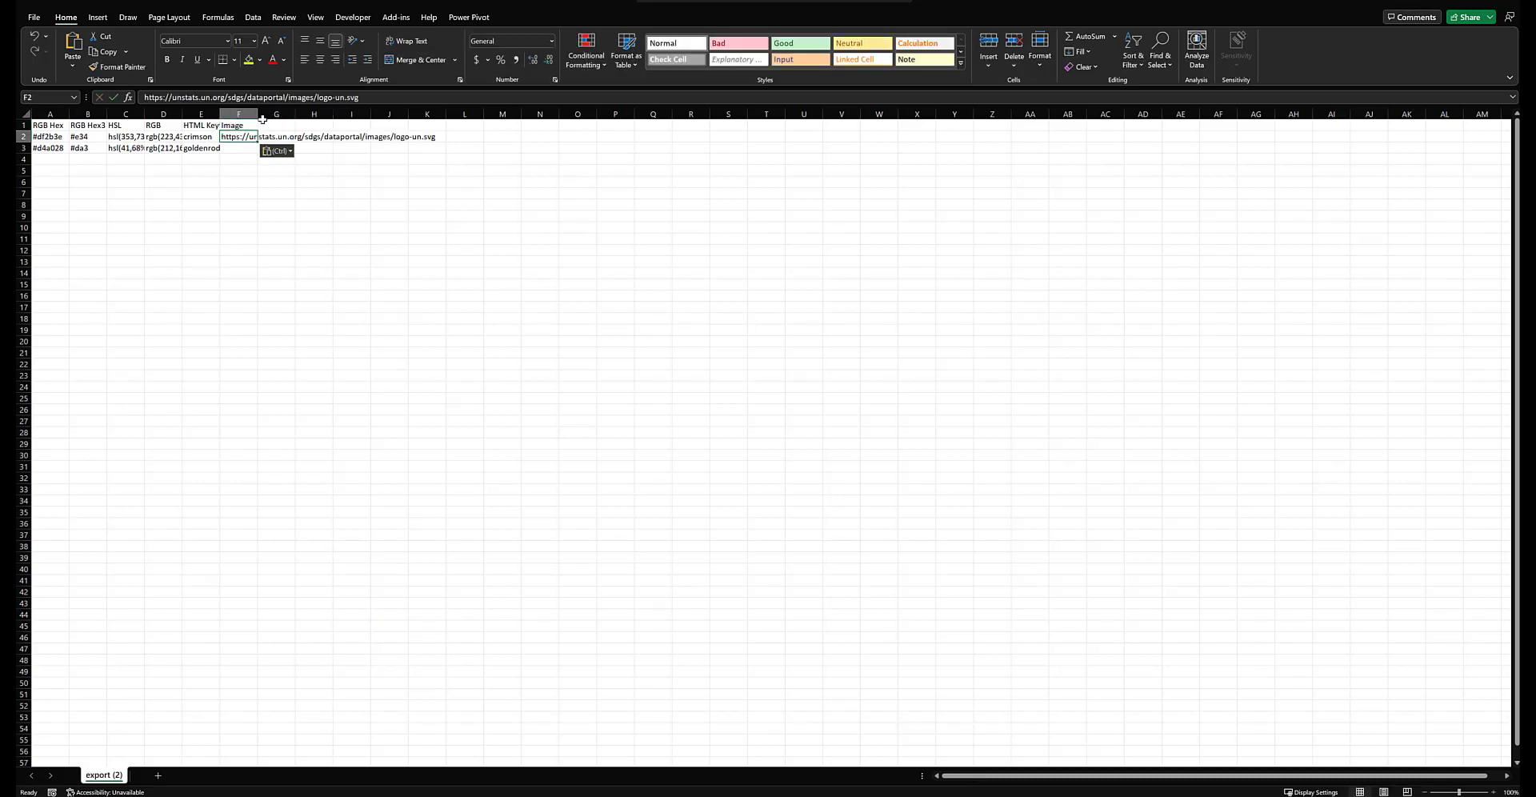
left_click_drag(258, 114, 446, 119)
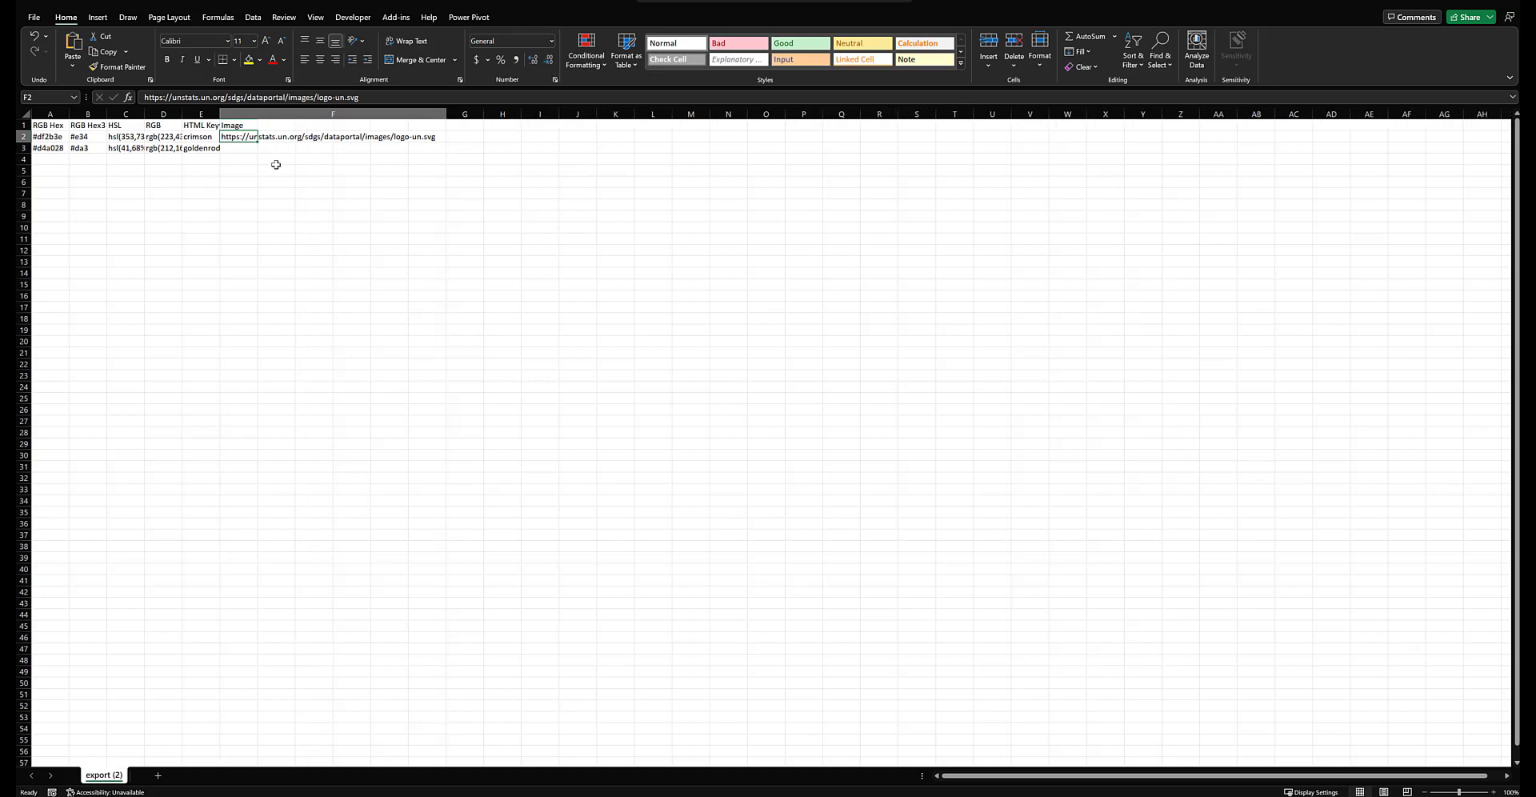
- Verify the Image header and logo URL in column F, then go back to the browser
left_click(280, 149)
left_click(279, 112)
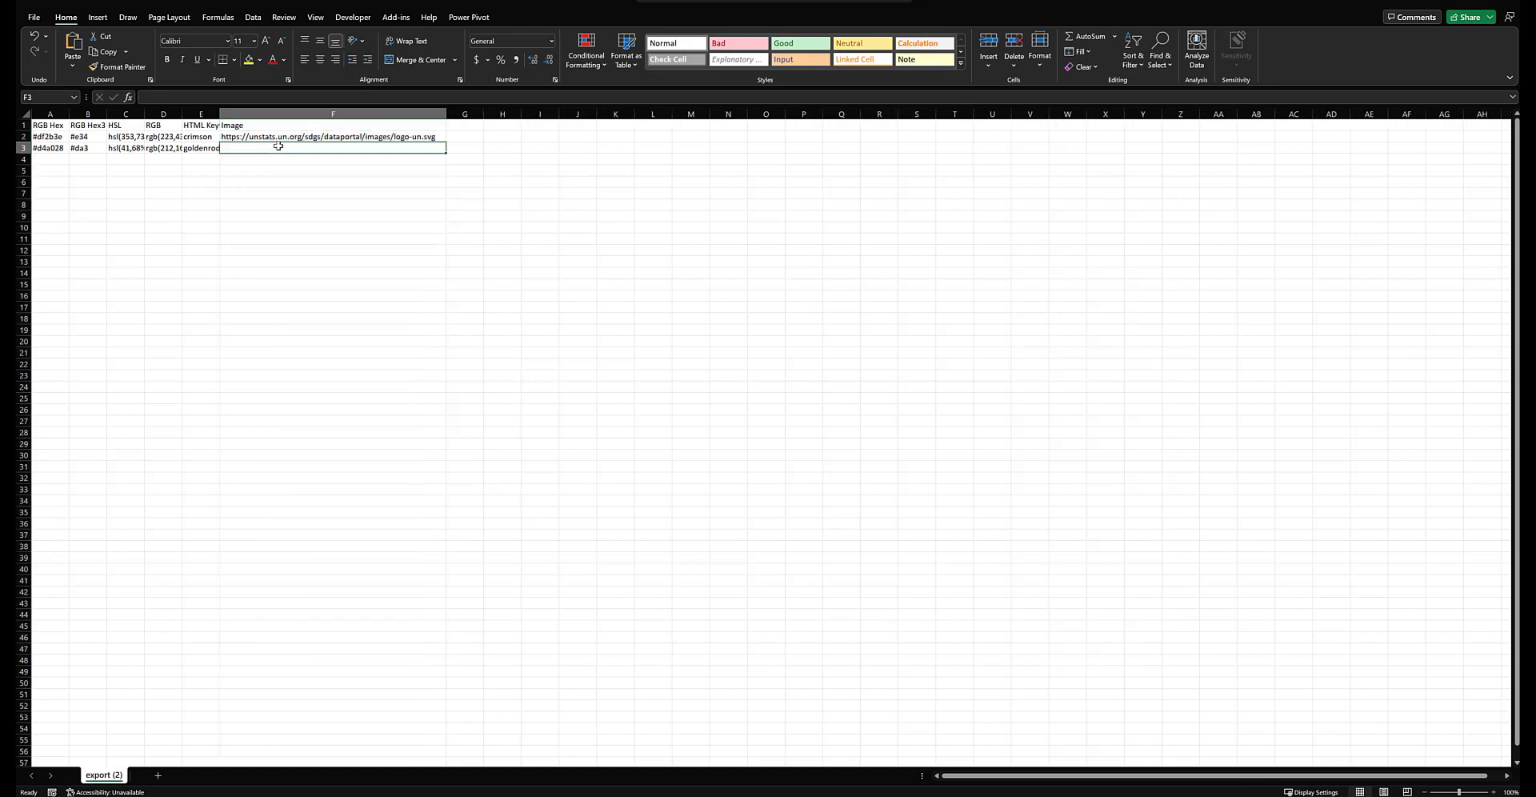
left_click(279, 148)
left_click(282, 125)
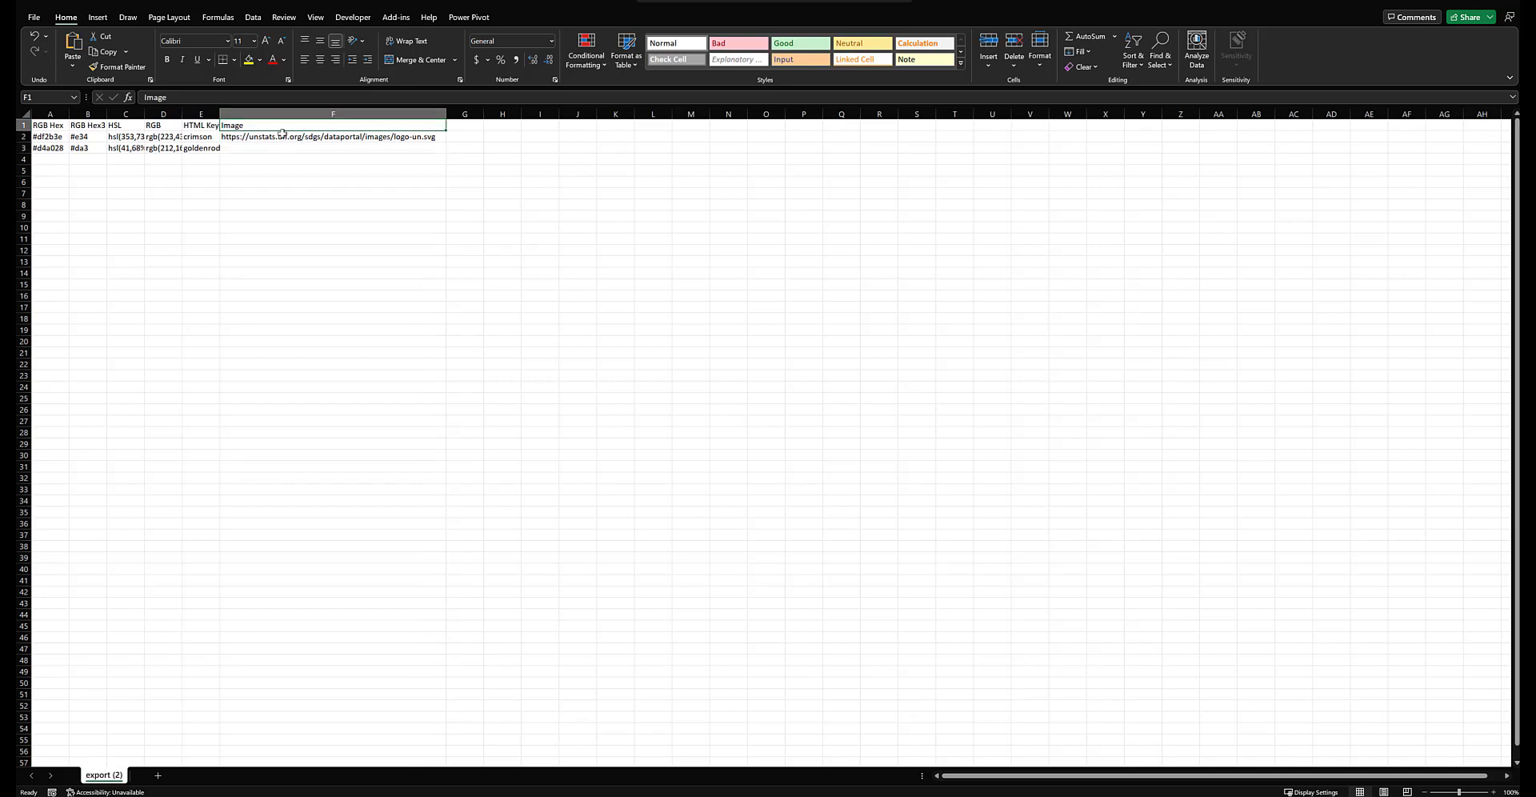
left_click(282, 136)
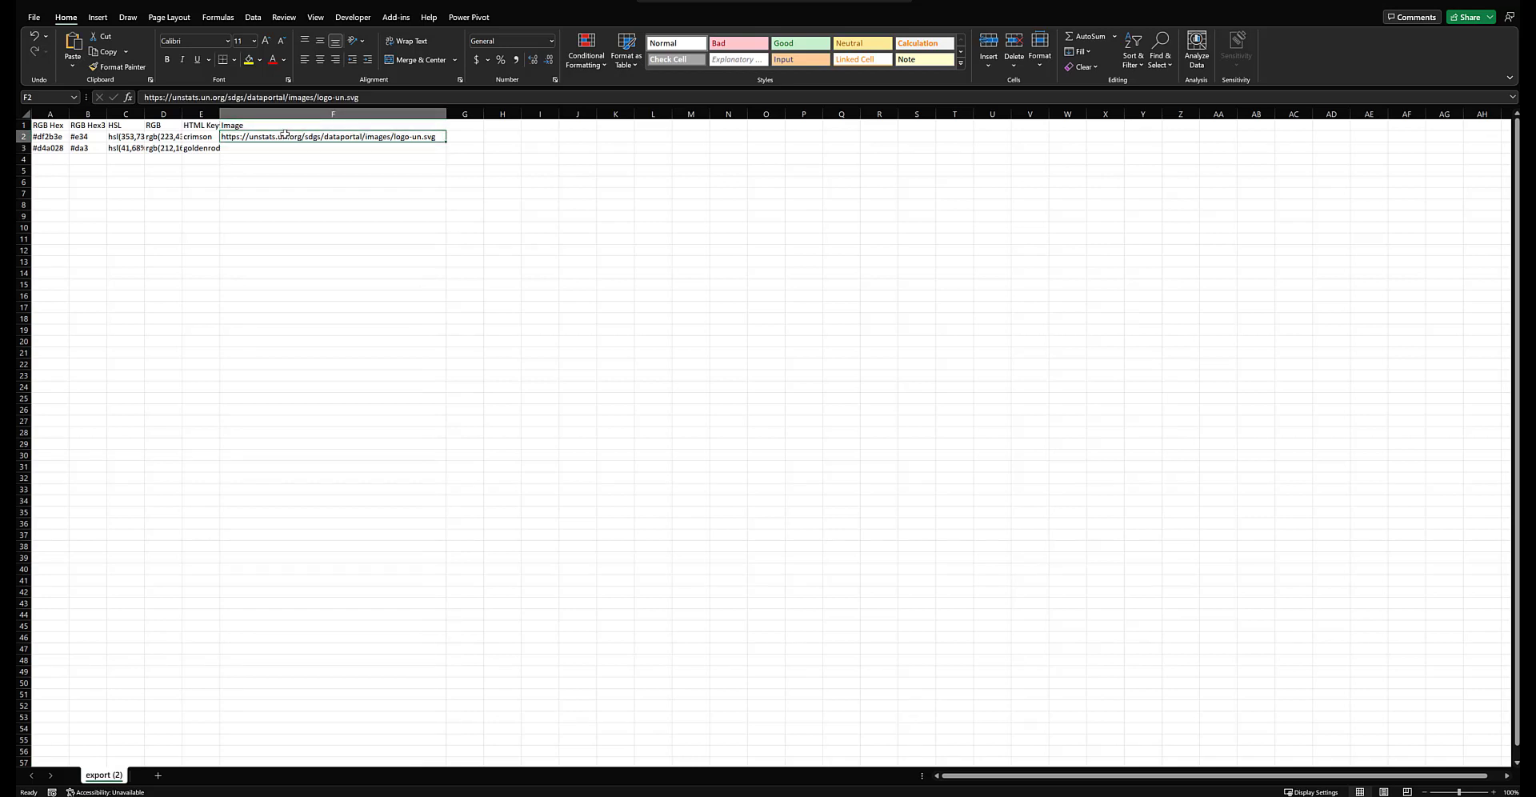
left_click(468, 127)
key("alt+Tab")
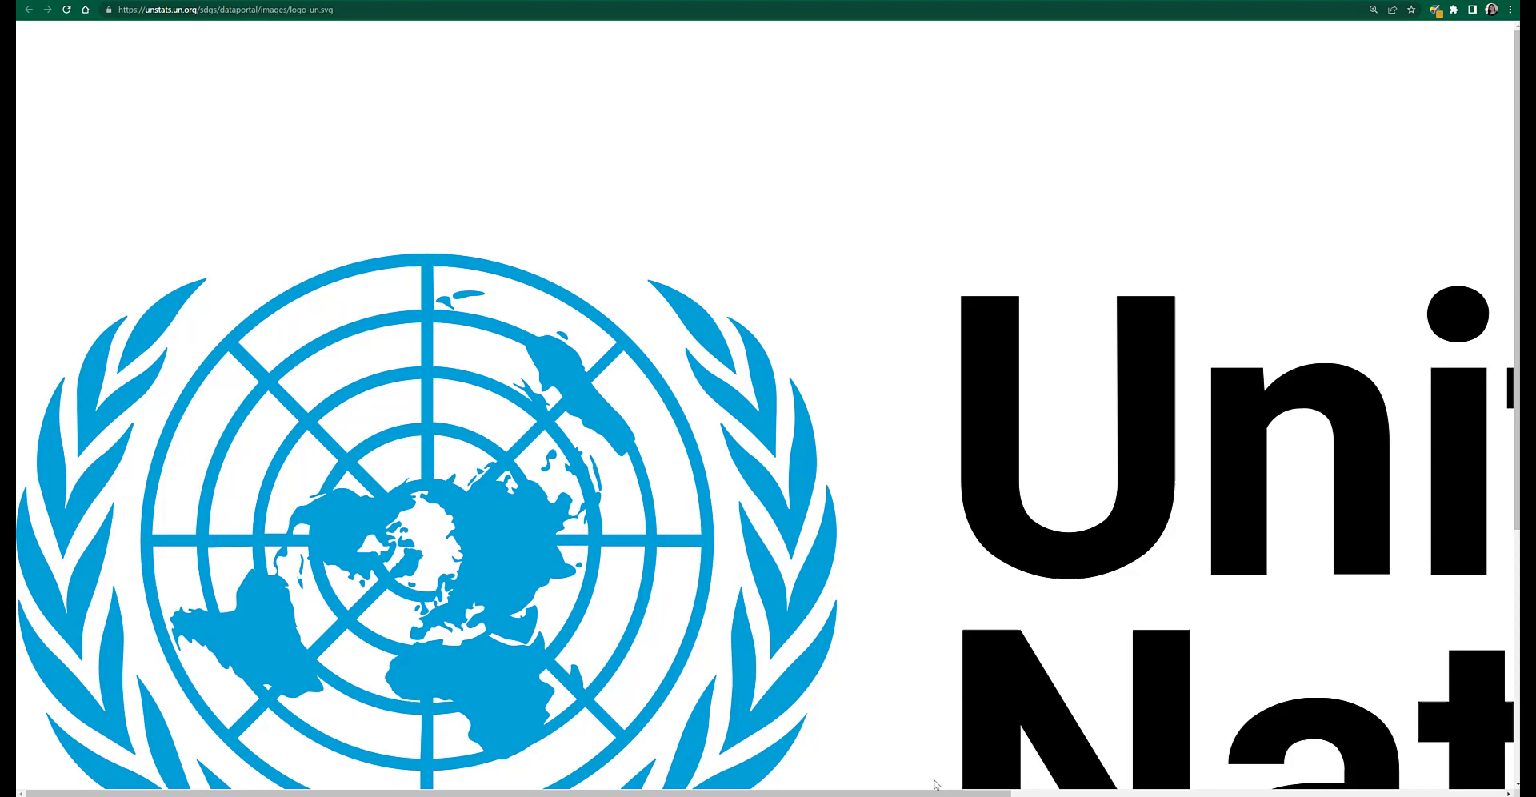
- Back in Power BI, check the goal table's Image column data category is Image URL
key("alt+Tab")
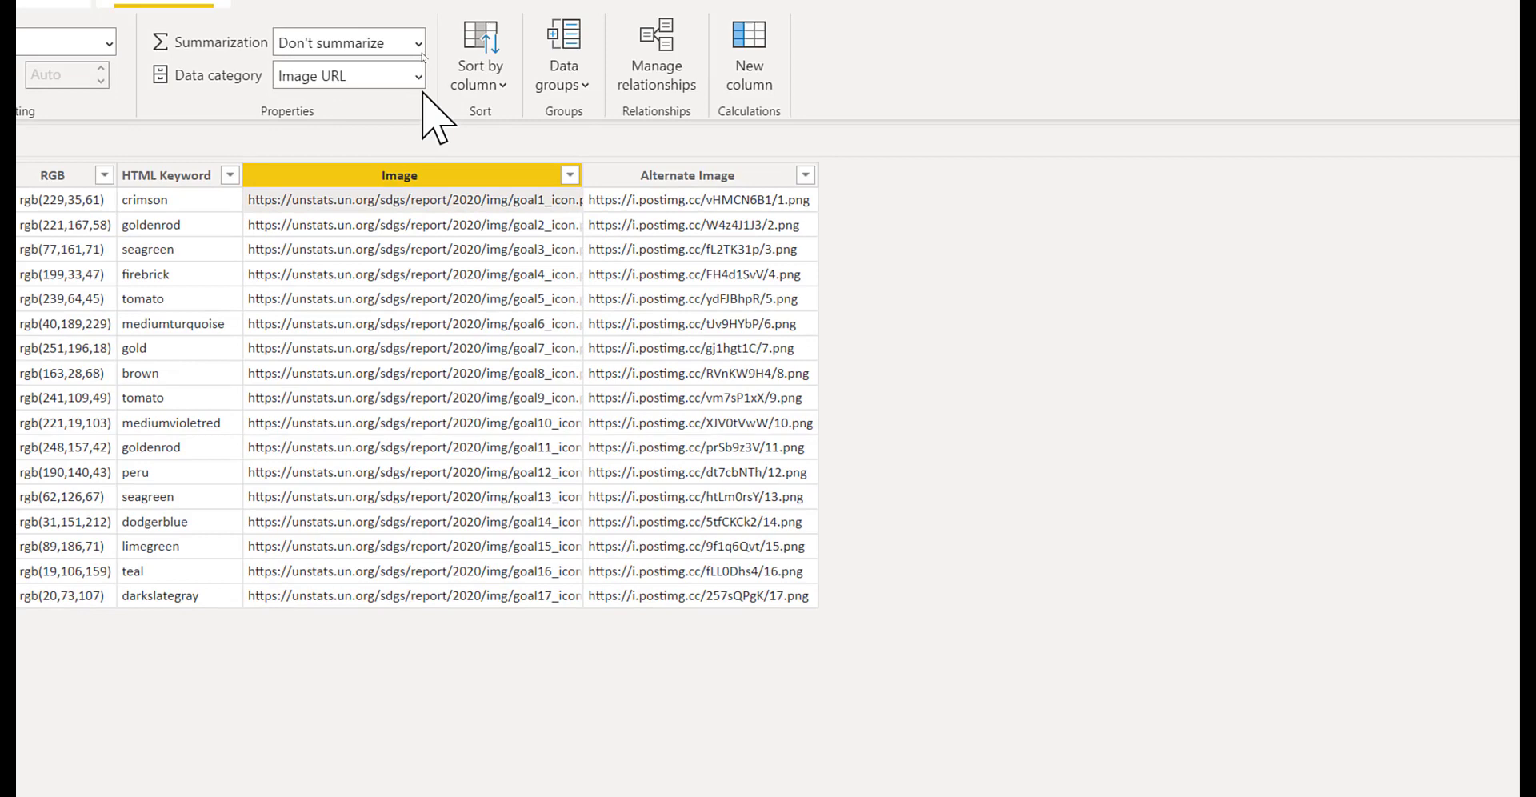
left_click(419, 84)
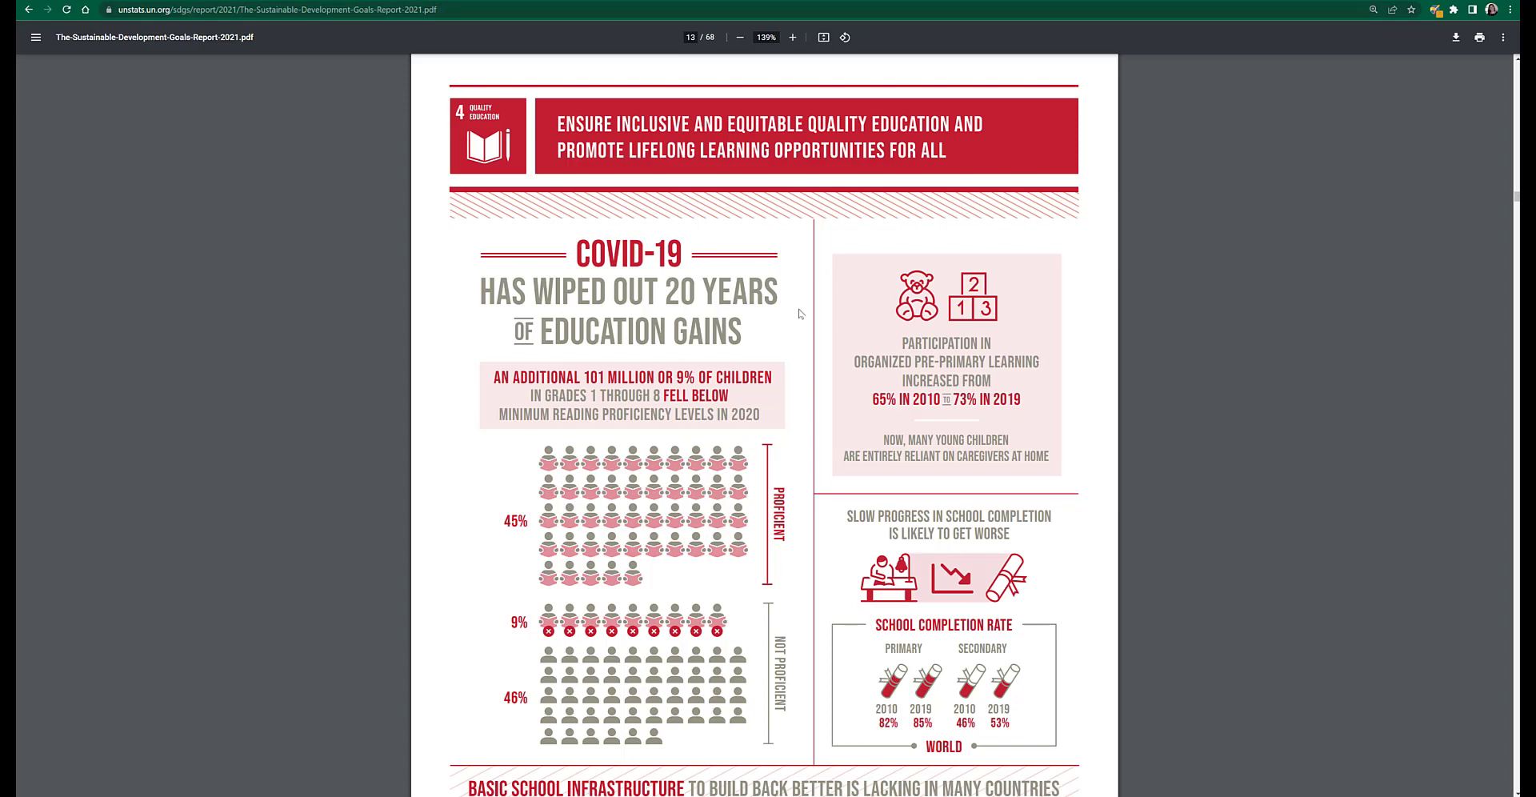
- Scroll through the Quality Education infographic in the 2021 SDG report, then move to the postimages.org tab
scroll(804, 354, "up", 5)
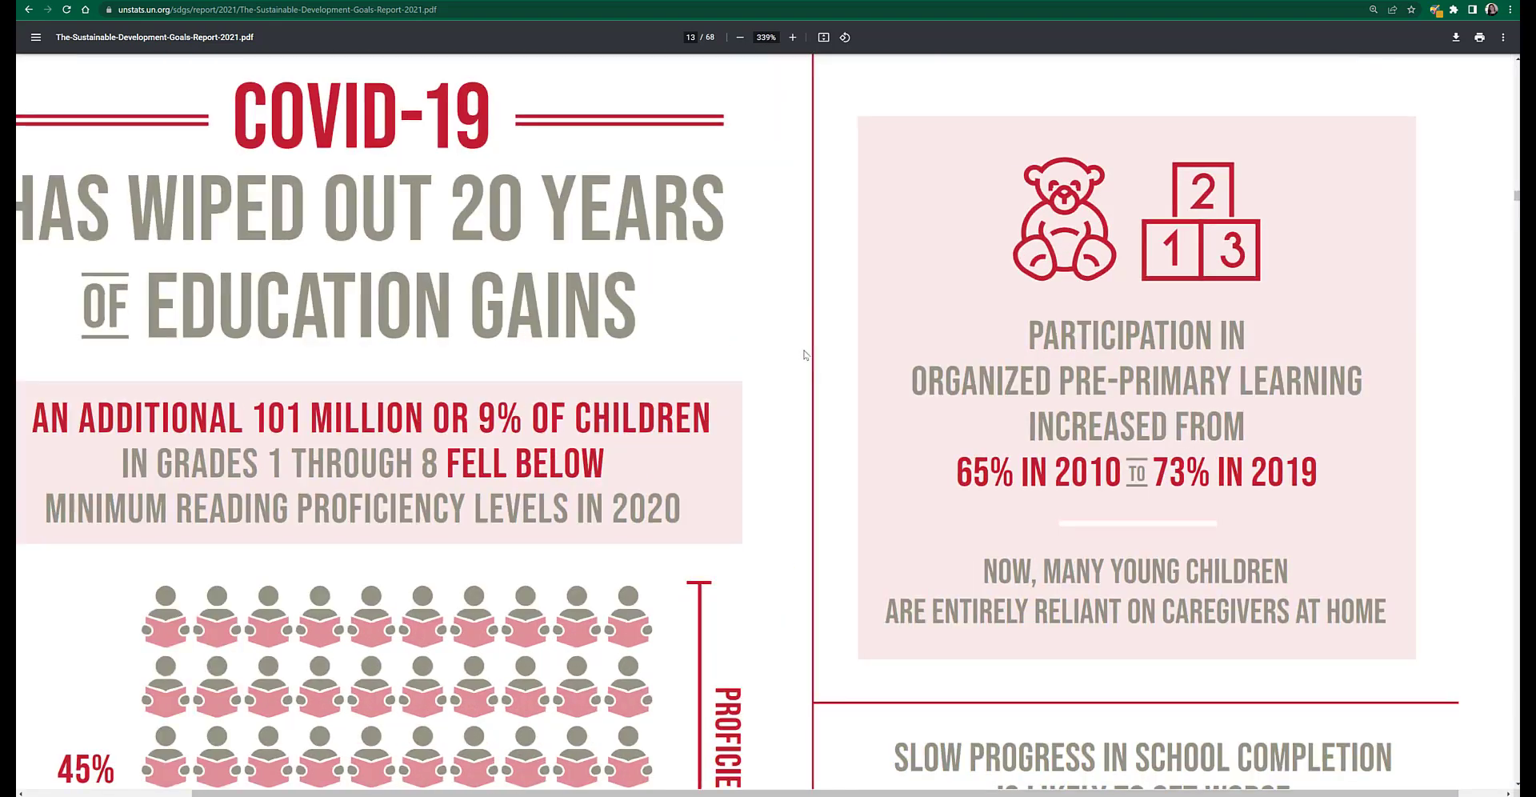
scroll(805, 354, "down", 3)
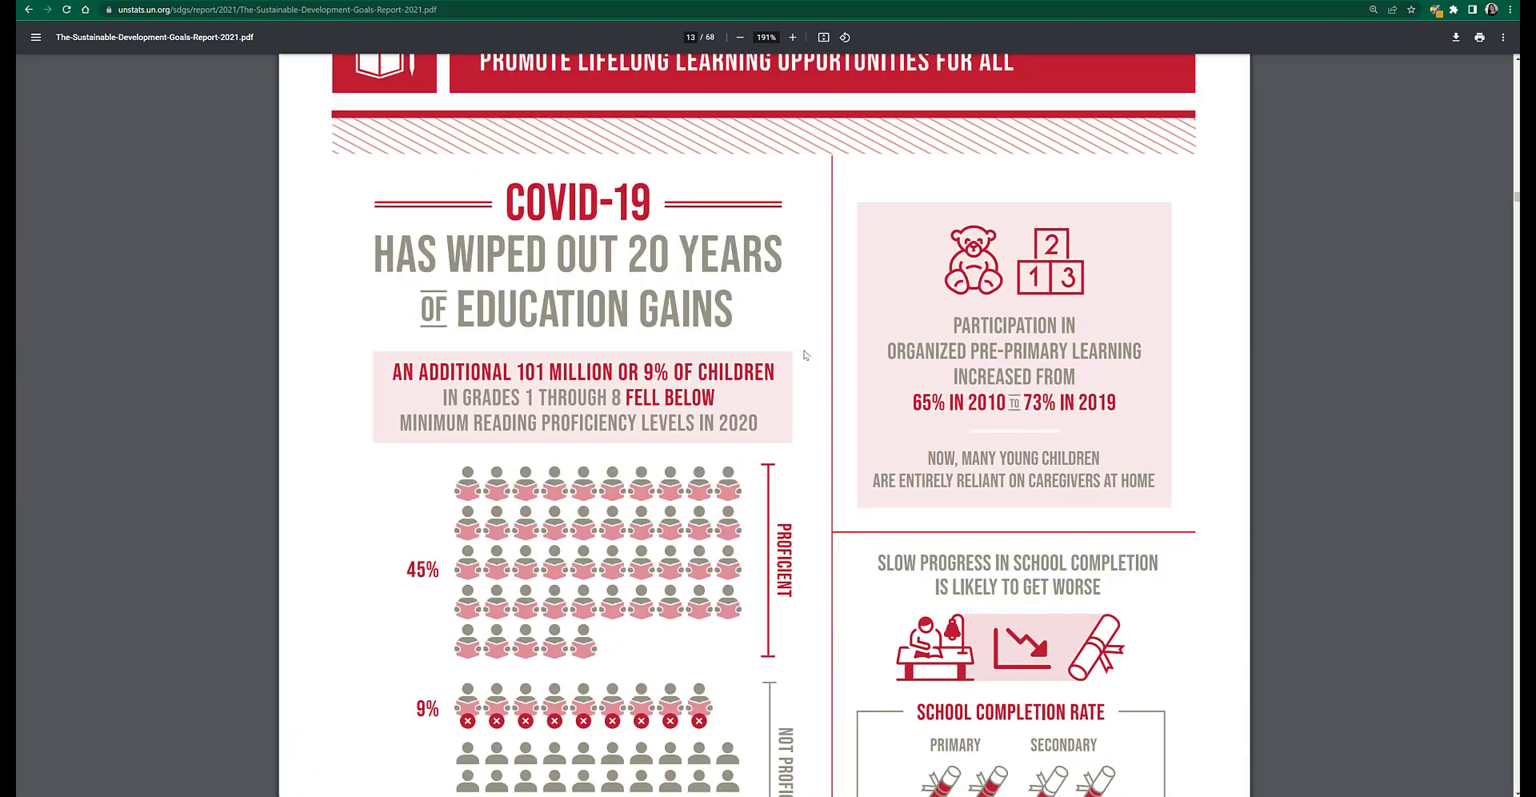
scroll(650, 317, "down", 3)
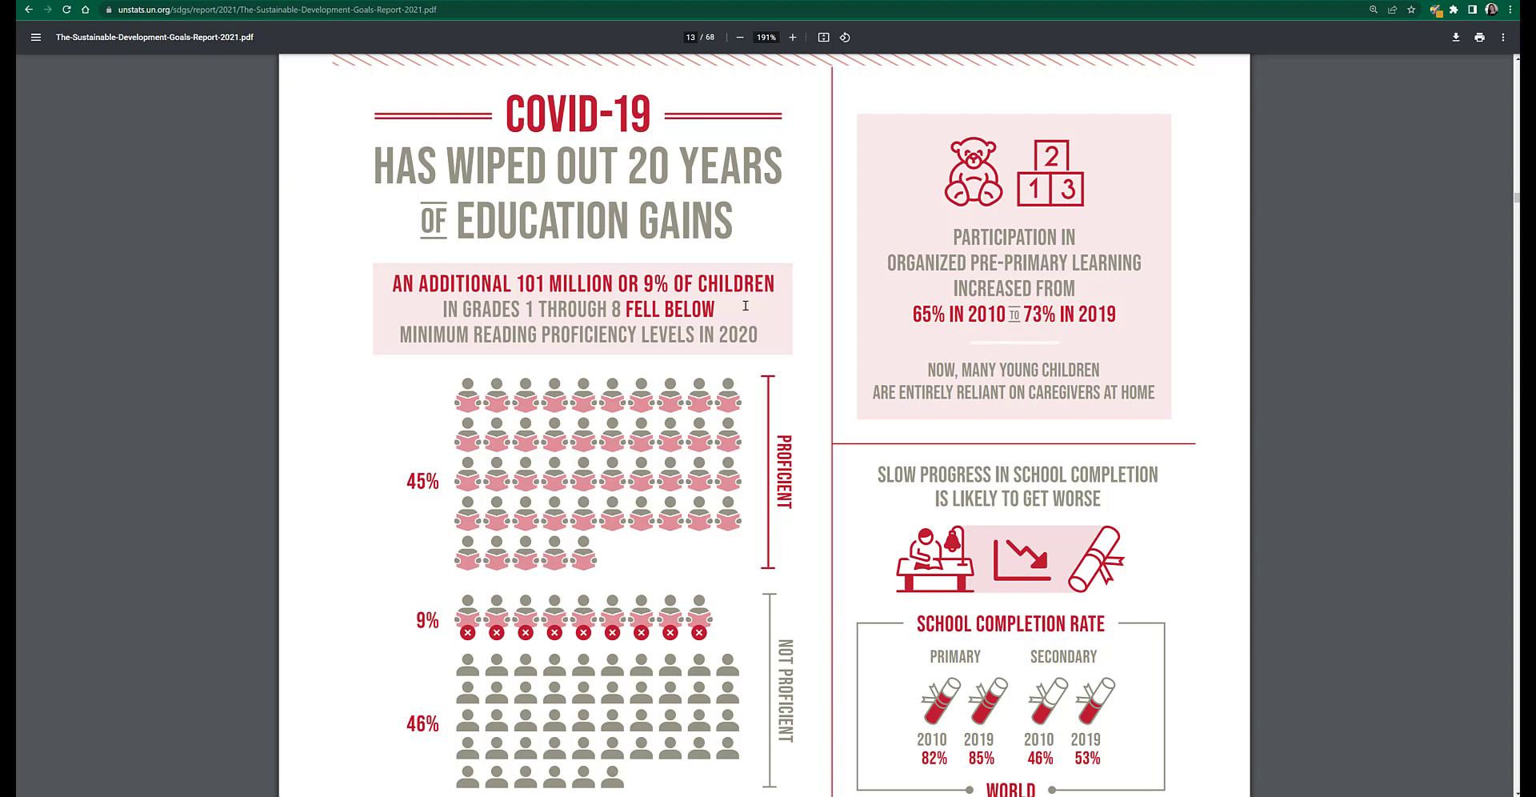
key("ctrl+Tab")
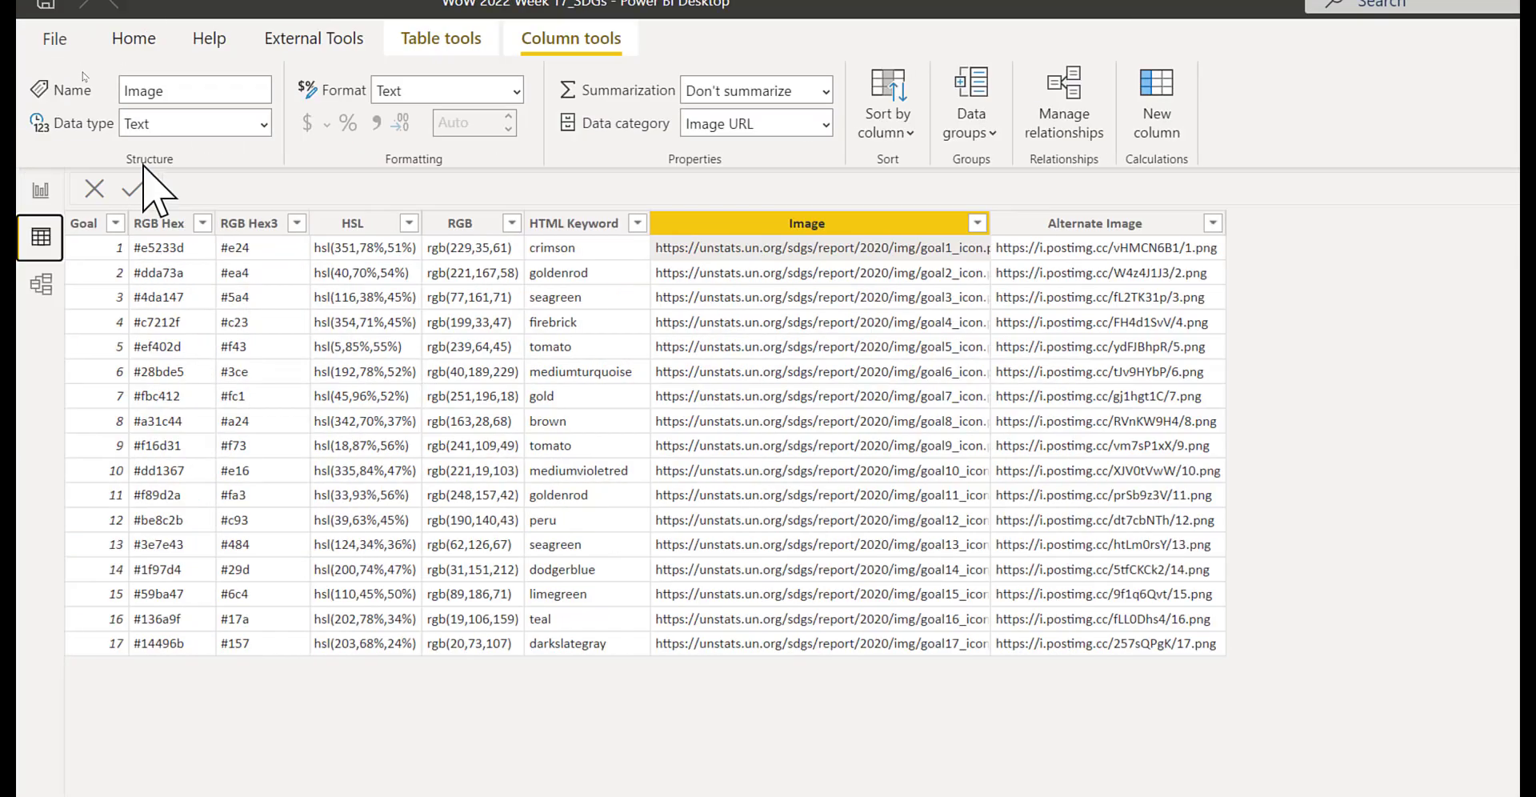
- Confirm the Alternate Image column is categorised as Image URL, then return to Report view
left_click(1094, 225)
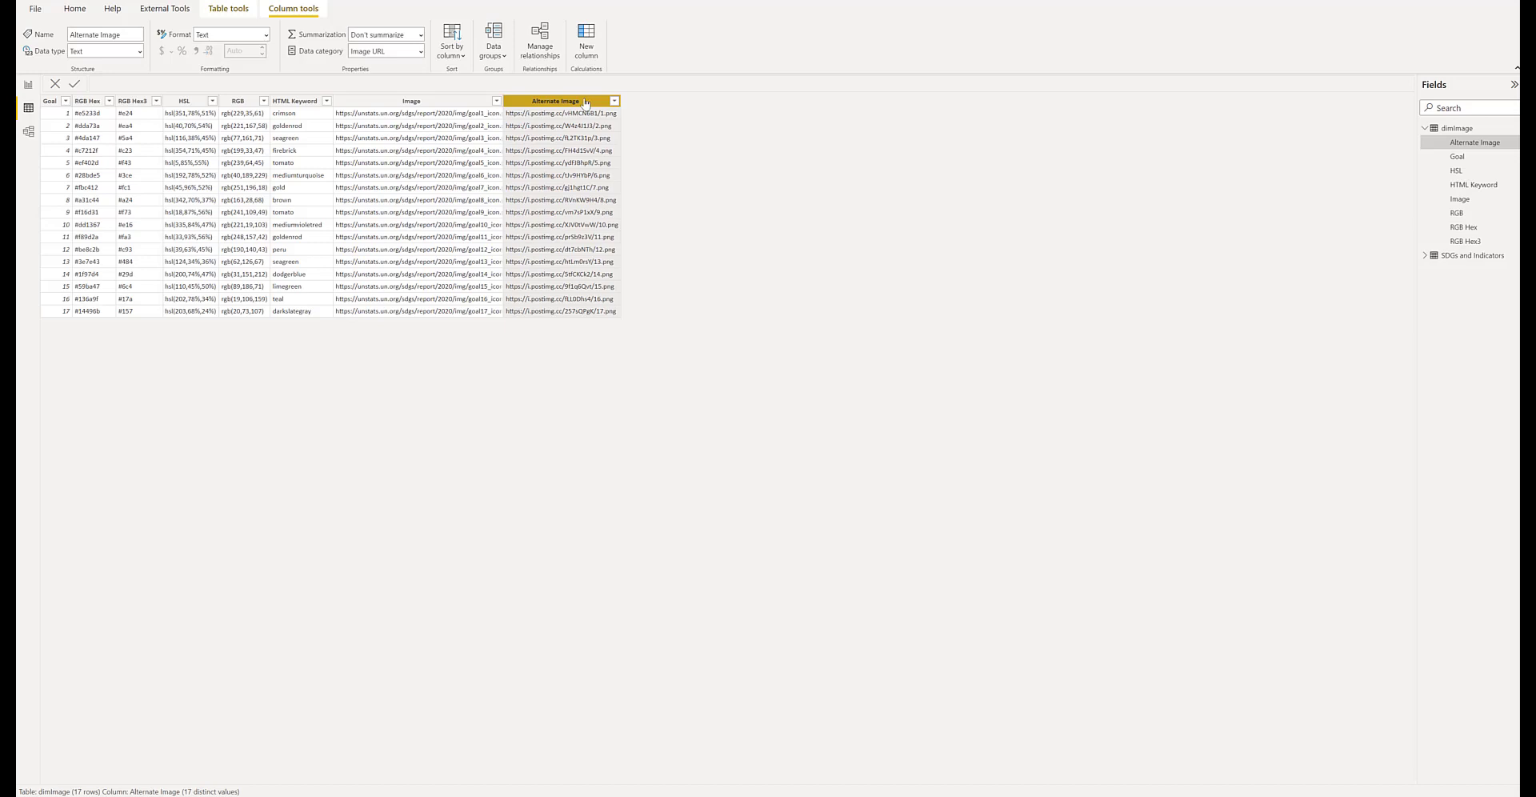
left_click(28, 85)
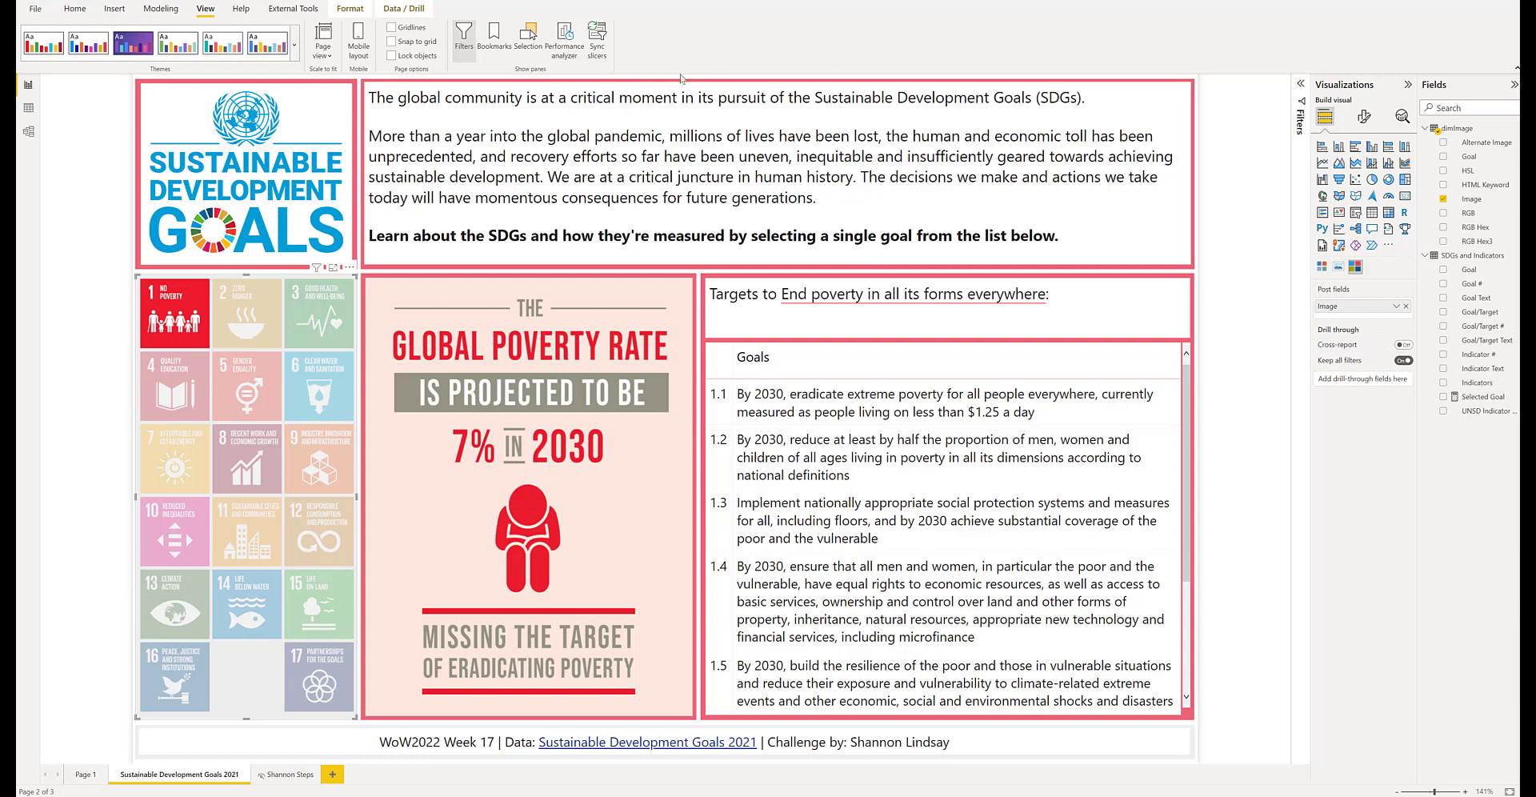
- Filter the report through goals 2, 3, 4 and 5 (Gender Equality), then select the SDG logo image
left_click(242, 318)
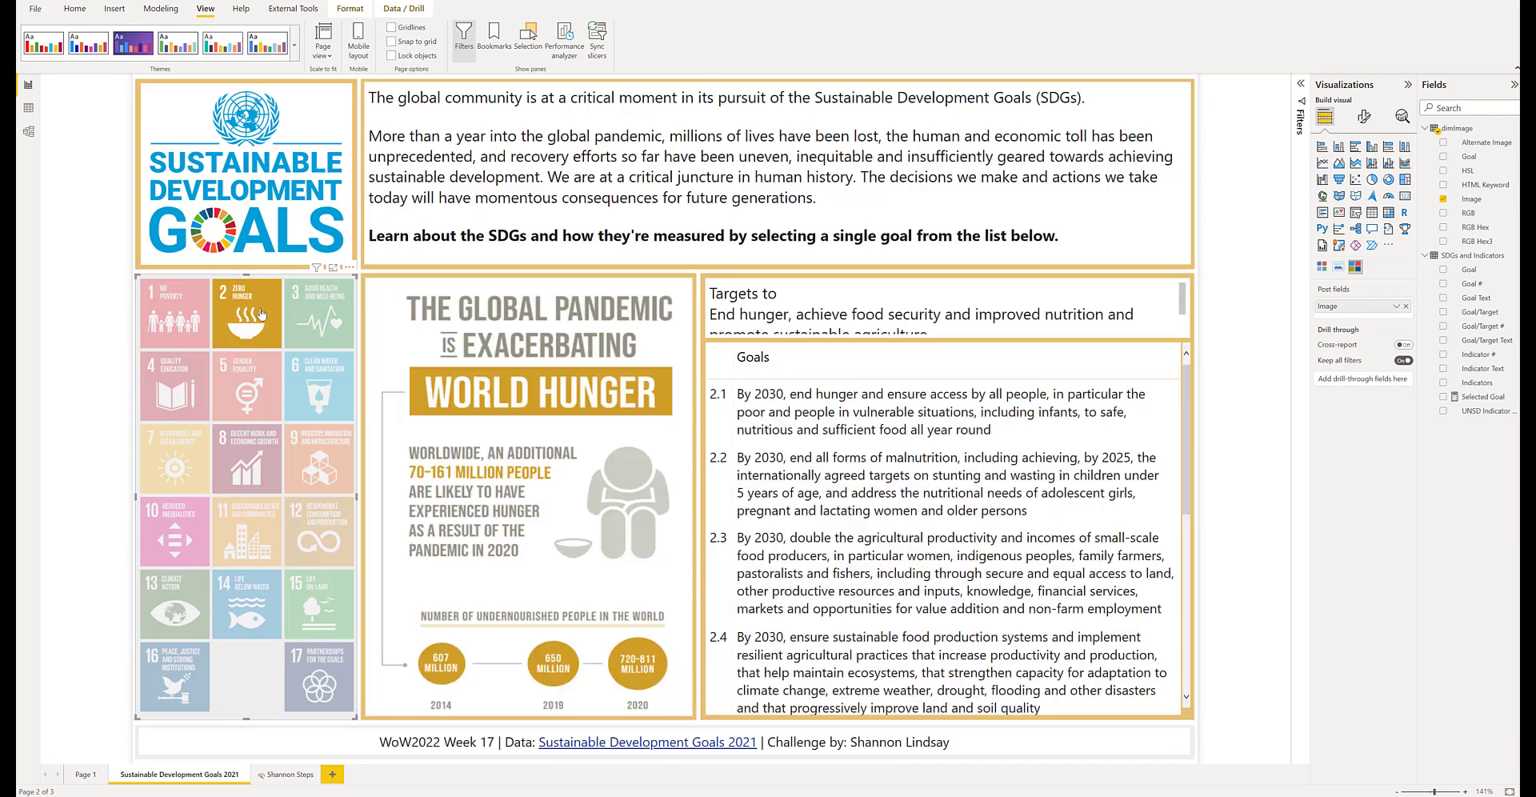
left_click(327, 324)
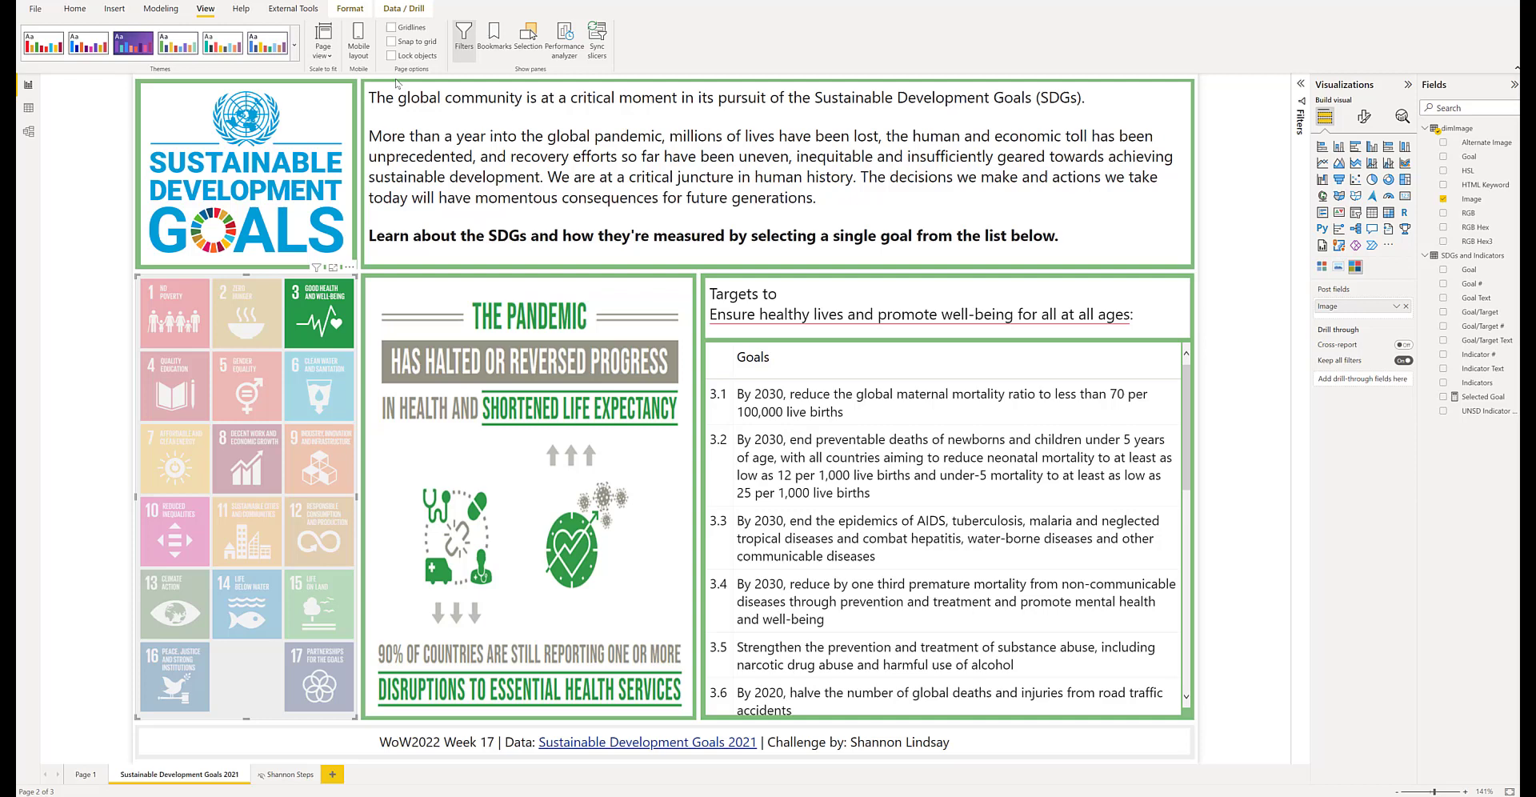
left_click(183, 392)
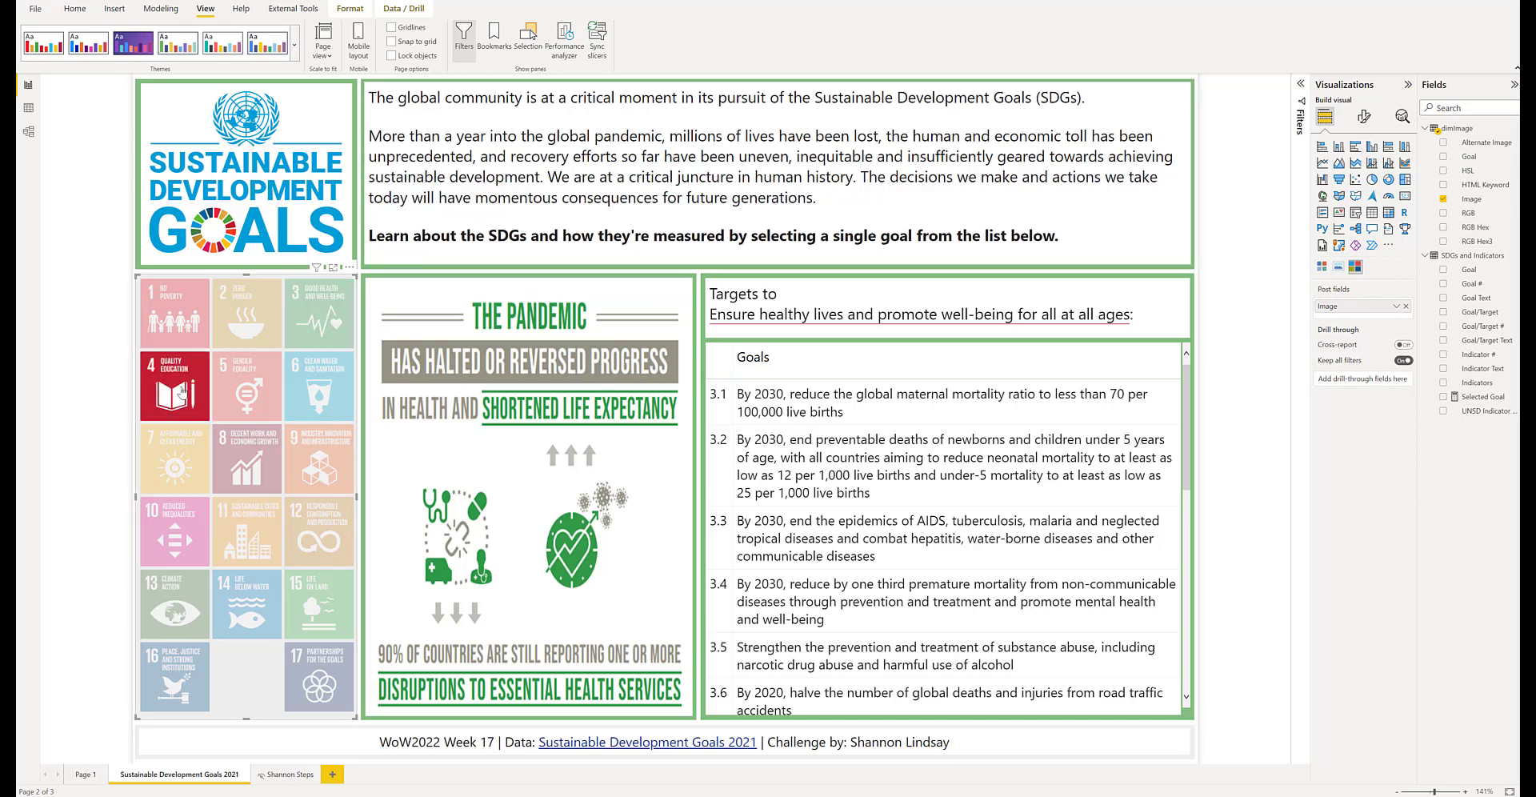
left_click(236, 392)
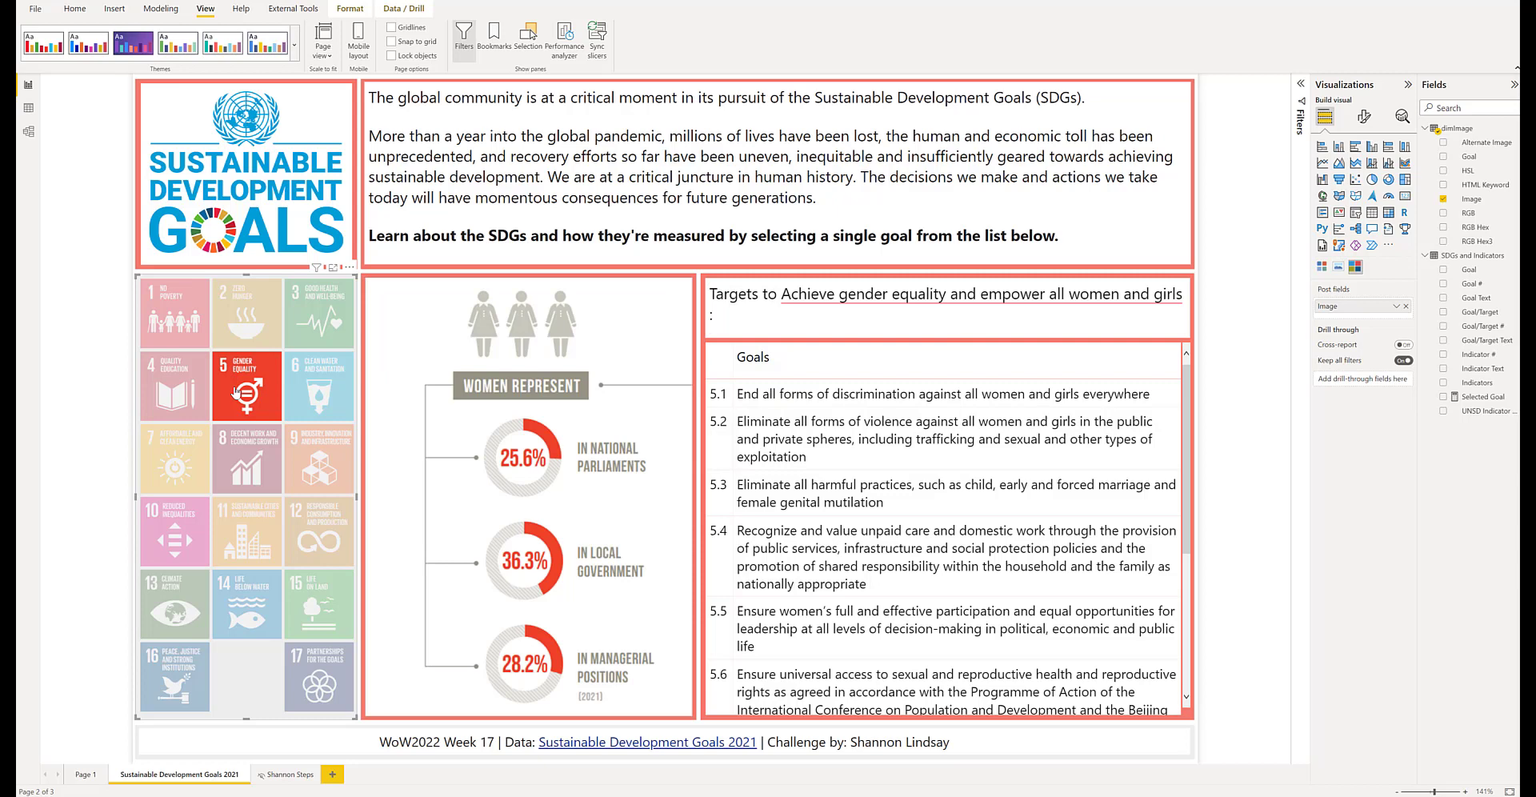
left_click(309, 128)
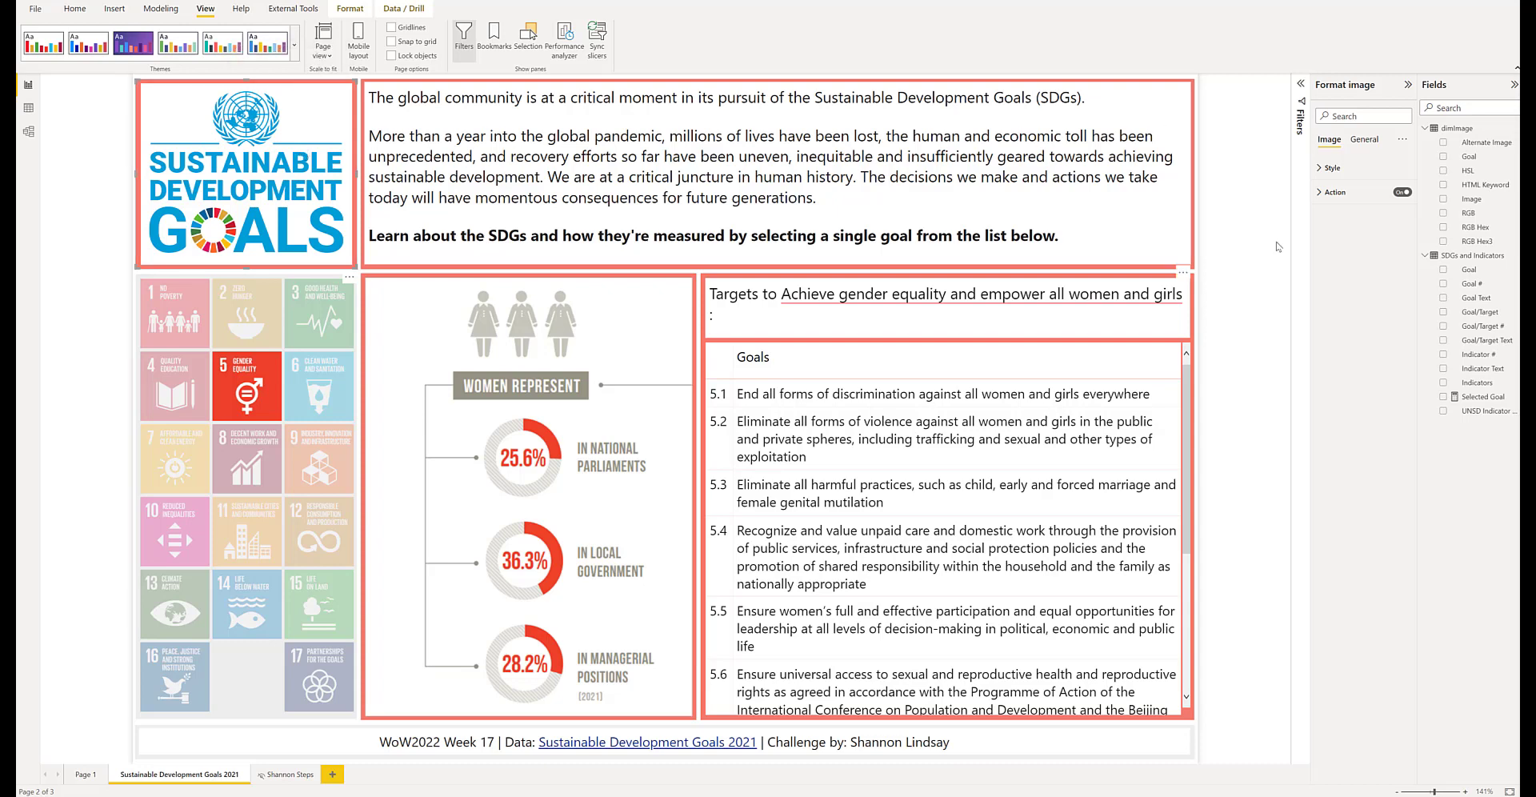
- Set the SDG logo's background colour by field value, using dimImage's RGB Hex column
left_click(1359, 144)
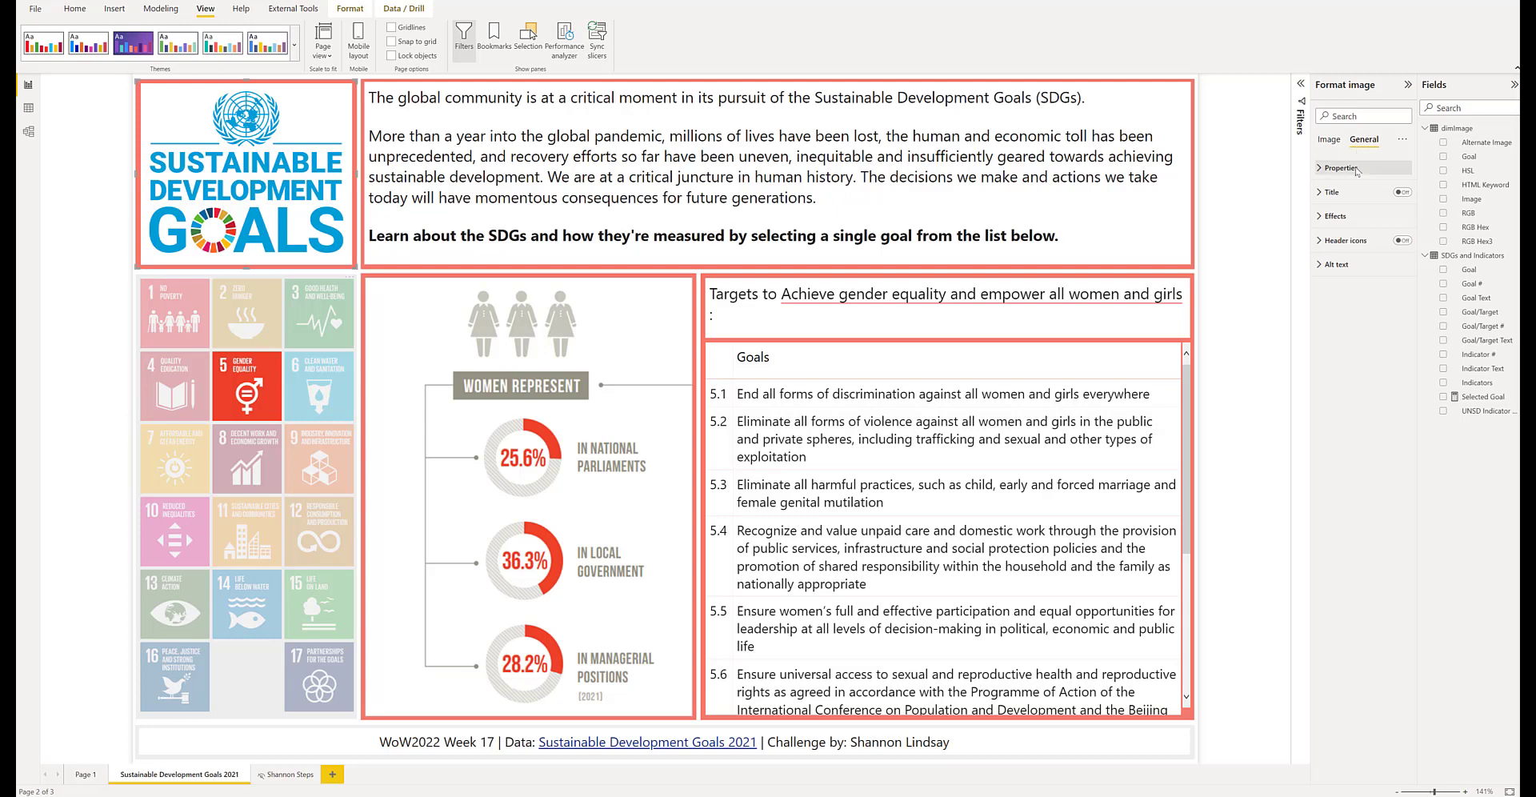
left_click(1358, 216)
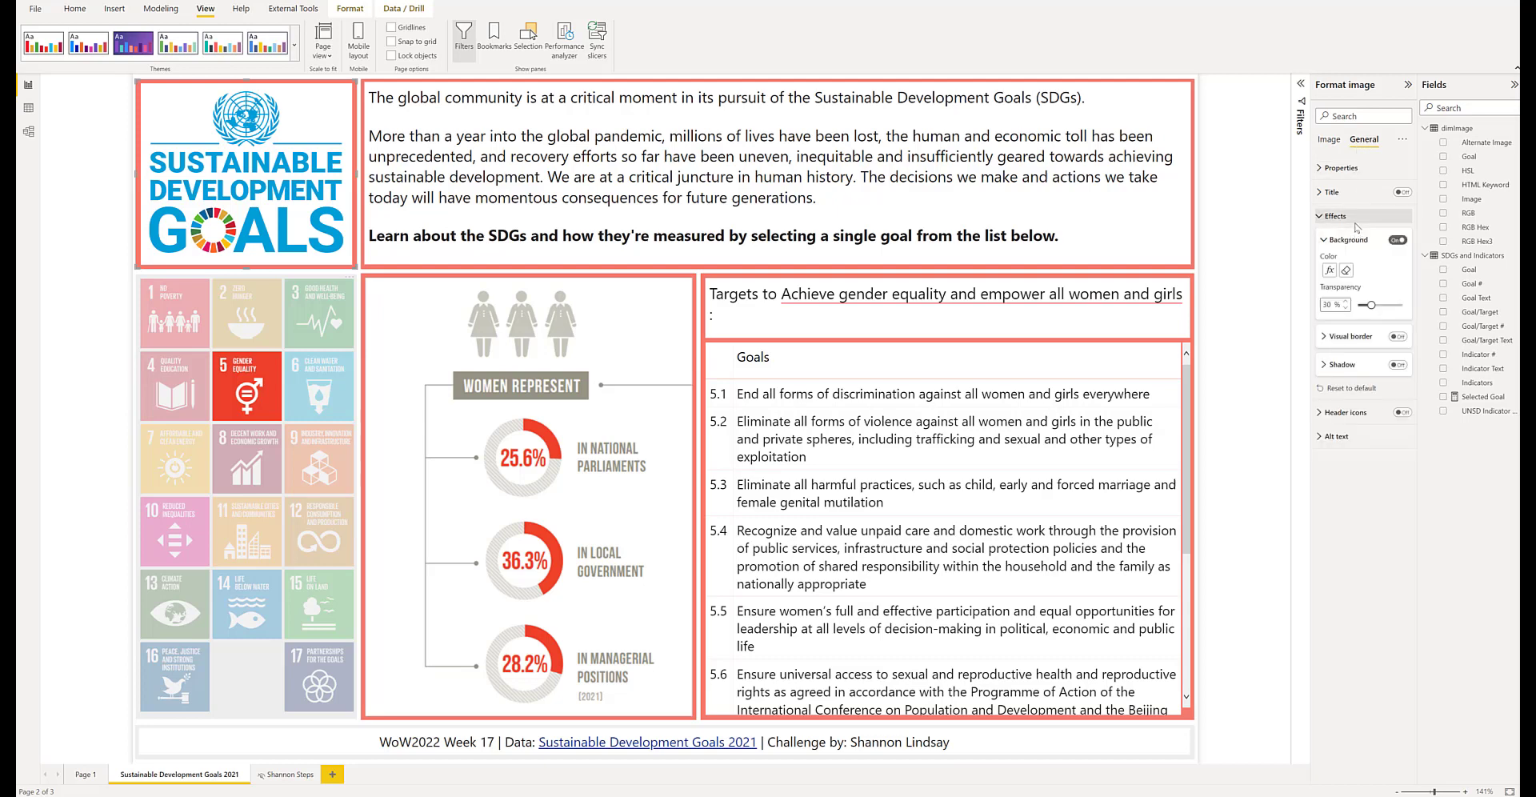
left_click(1329, 271)
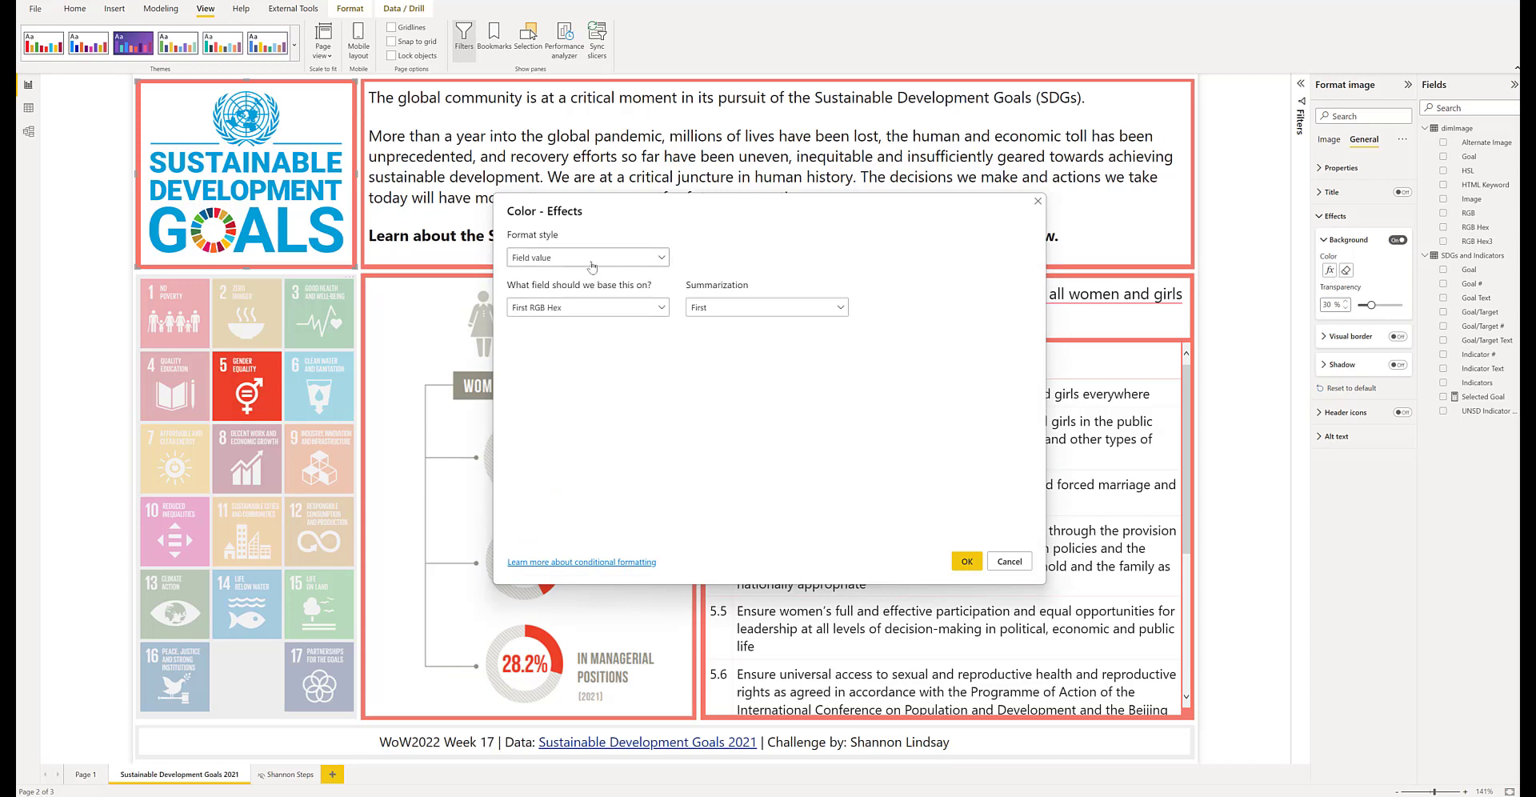
left_click(542, 260)
left_click(549, 286)
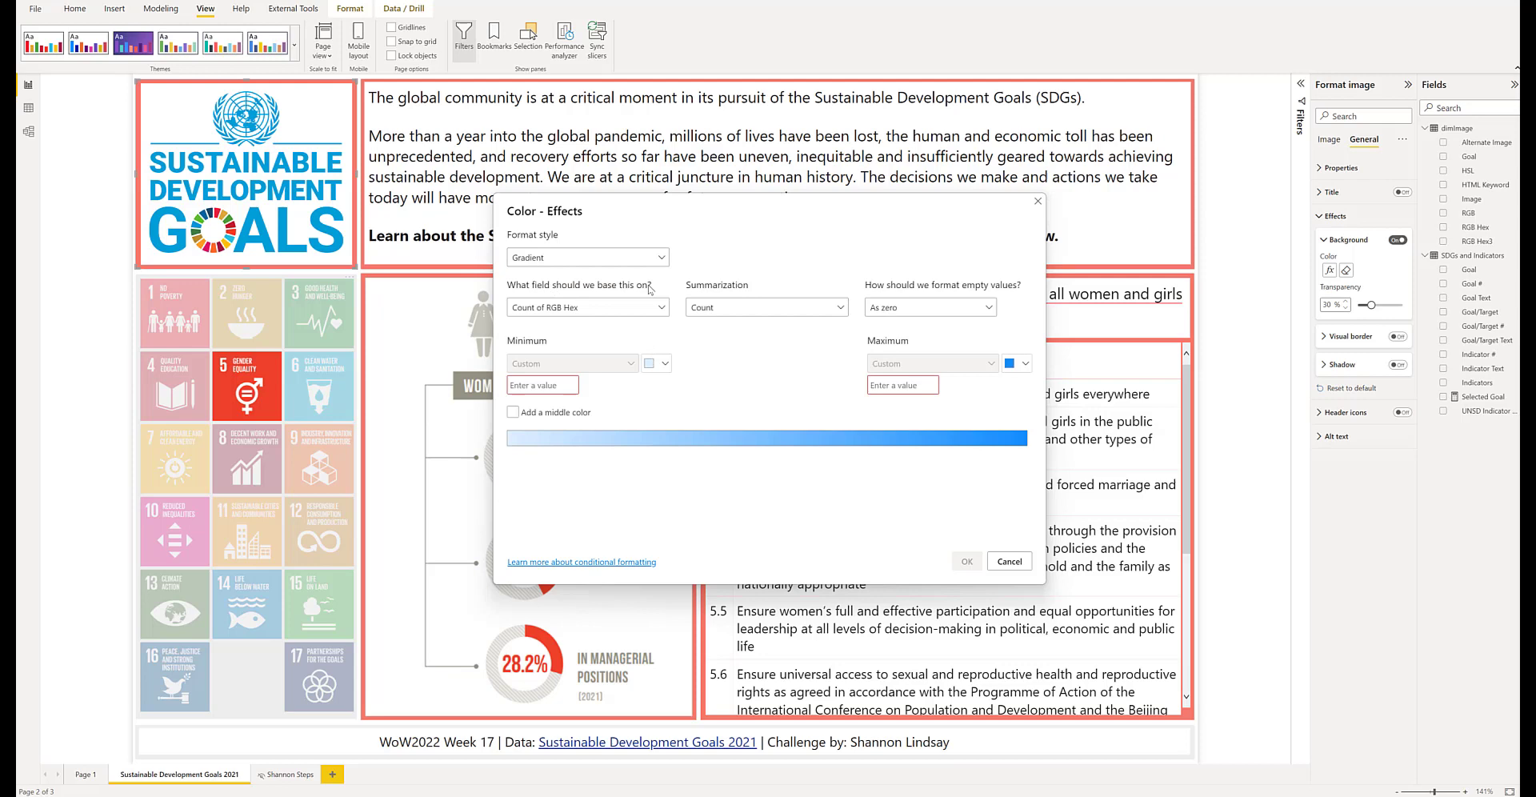
left_click(645, 264)
left_click(604, 315)
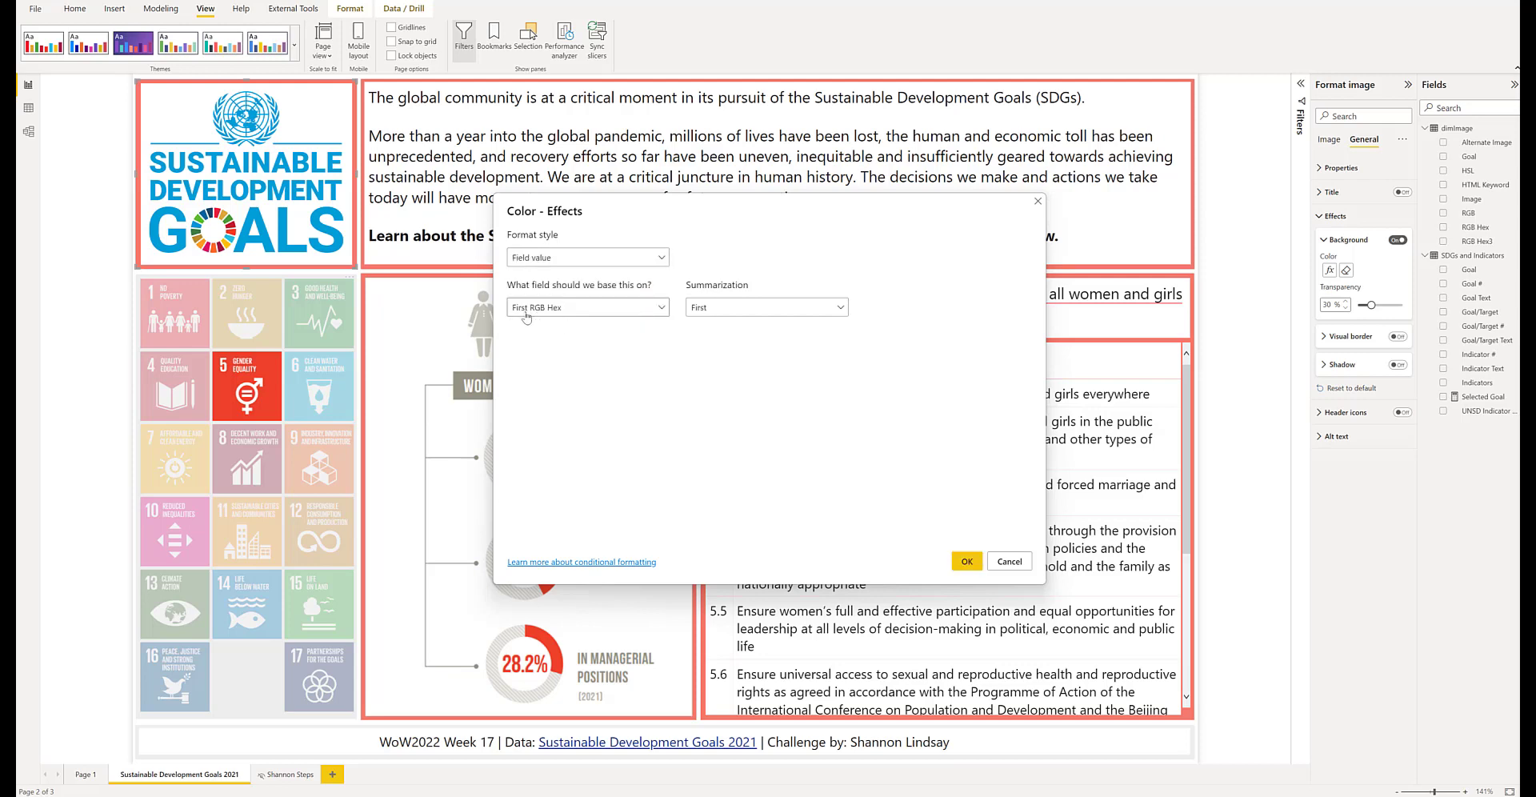
left_click(604, 312)
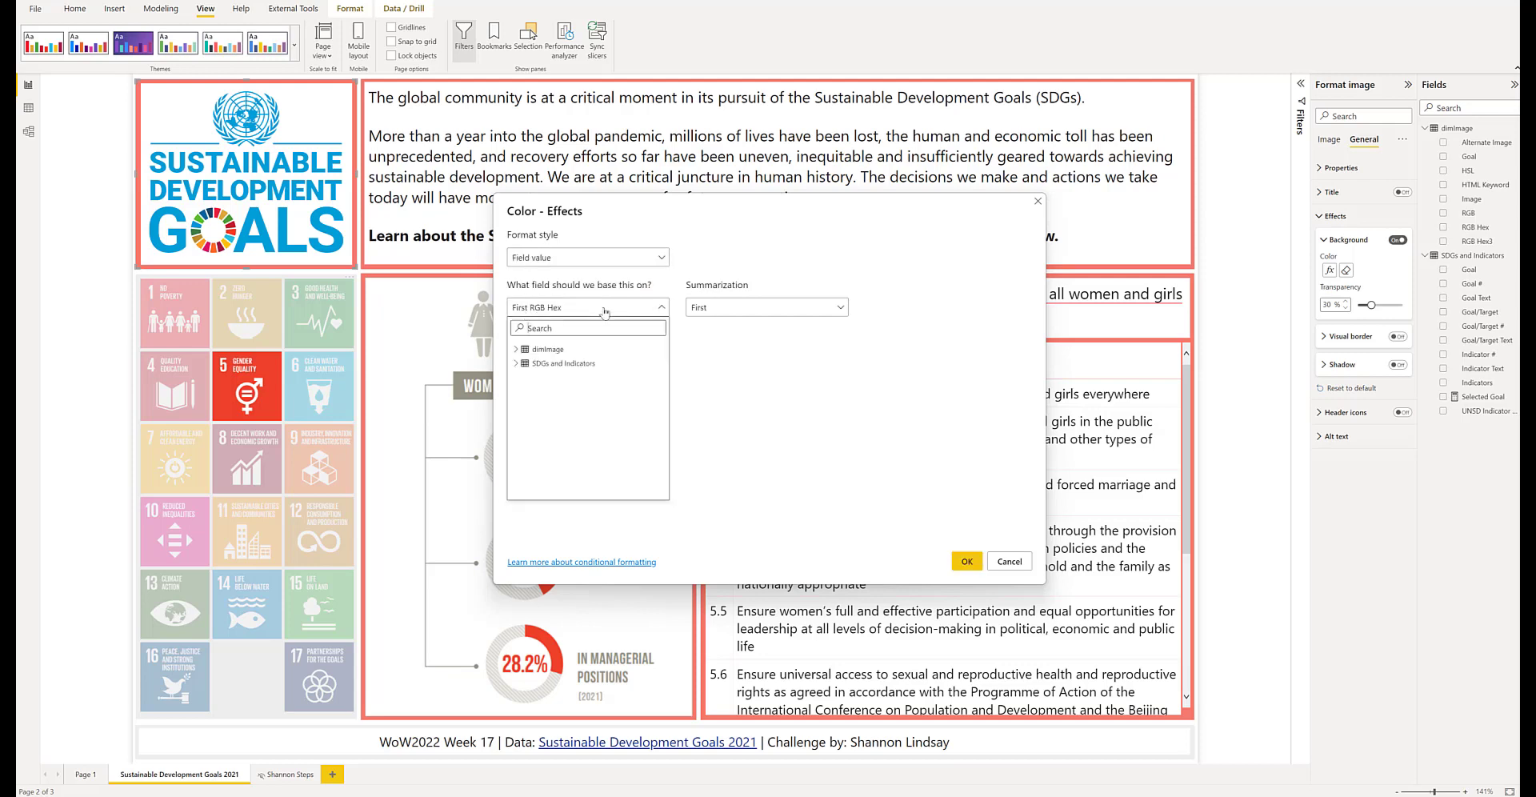
left_click(515, 350)
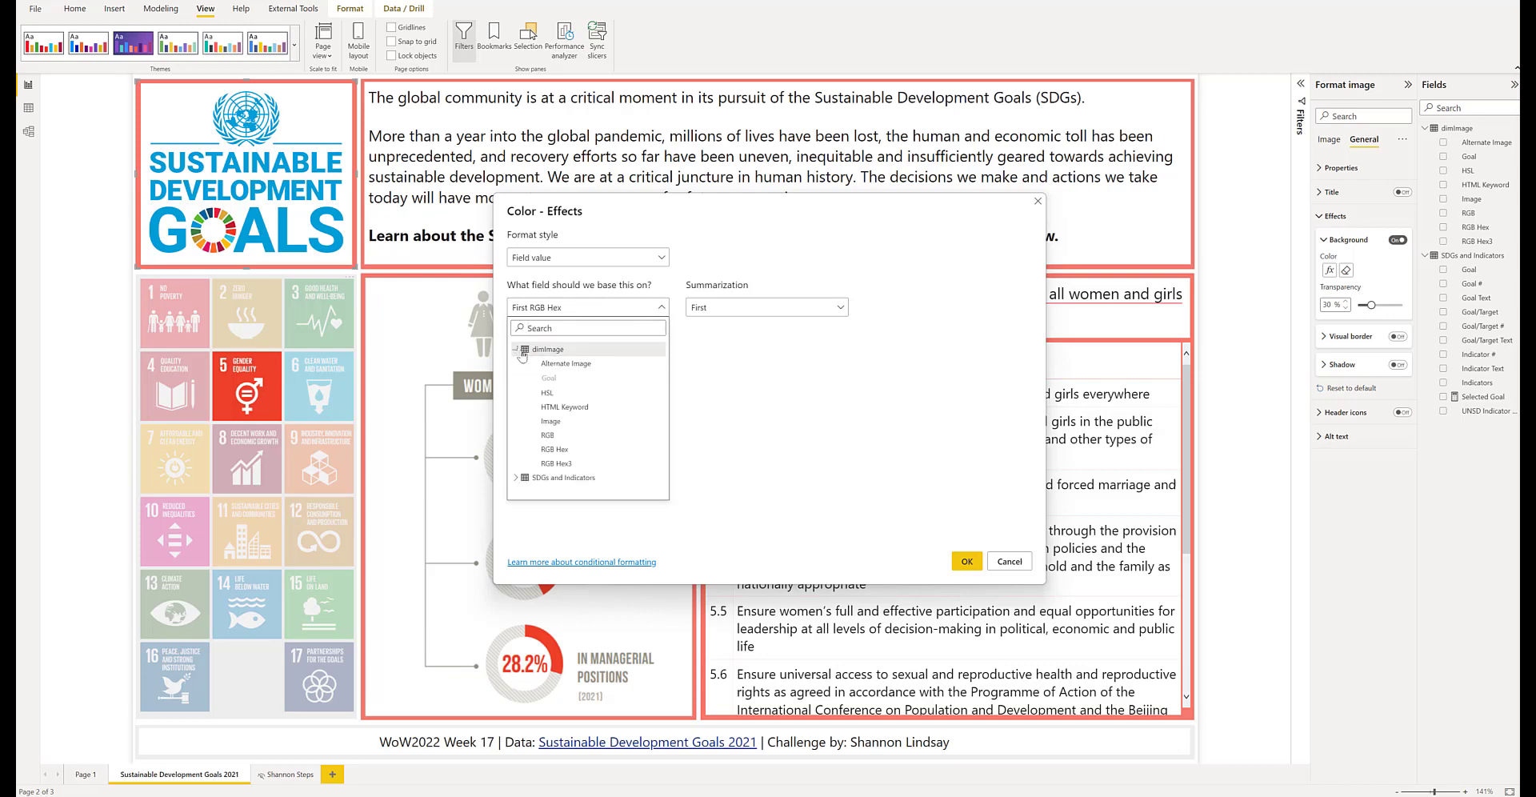
left_click(698, 336)
left_click(965, 559)
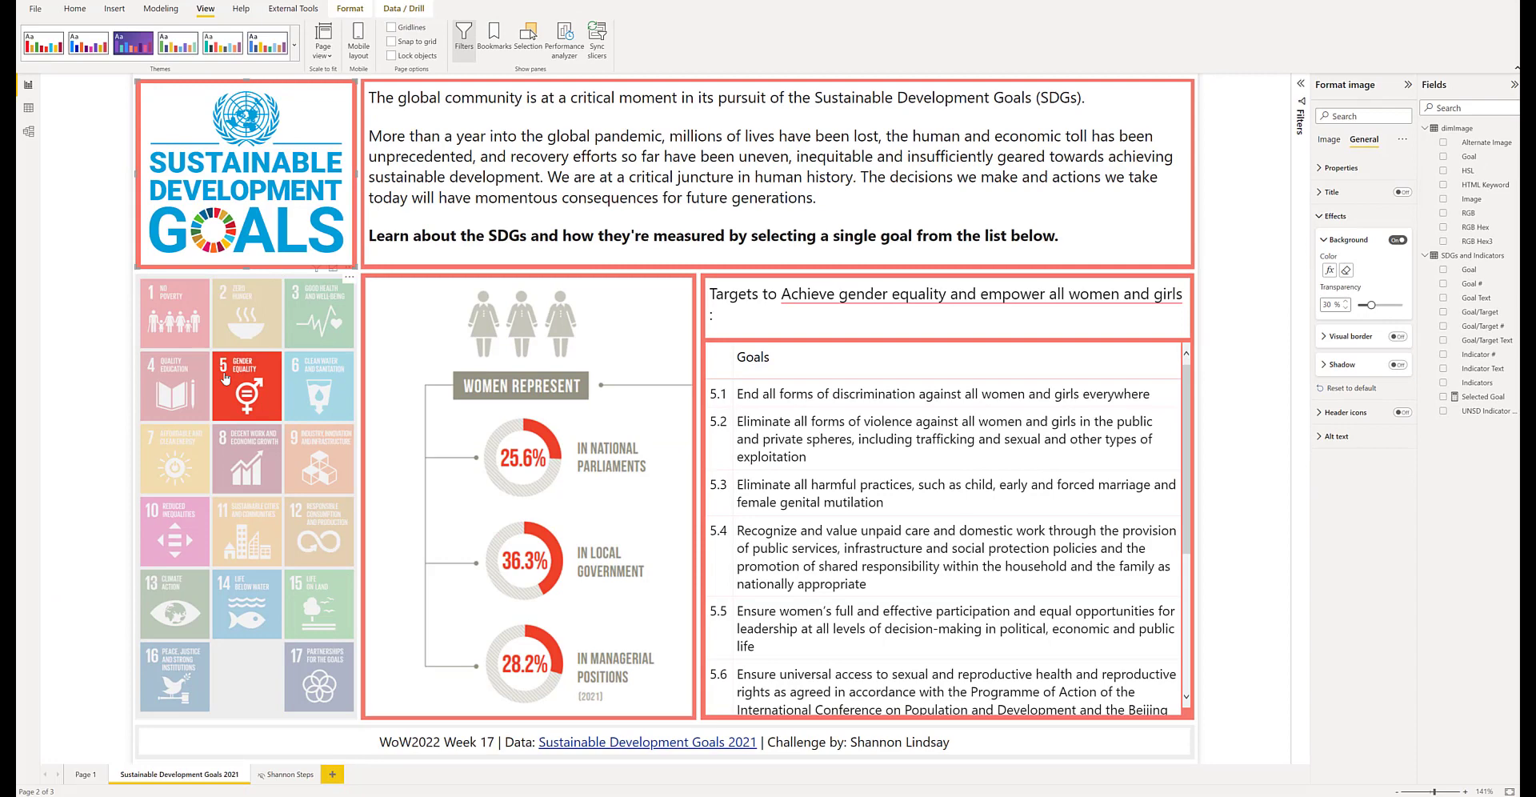
- Show goal 6, Clean Water, then select the logo and the introductory text box
left_click(301, 380)
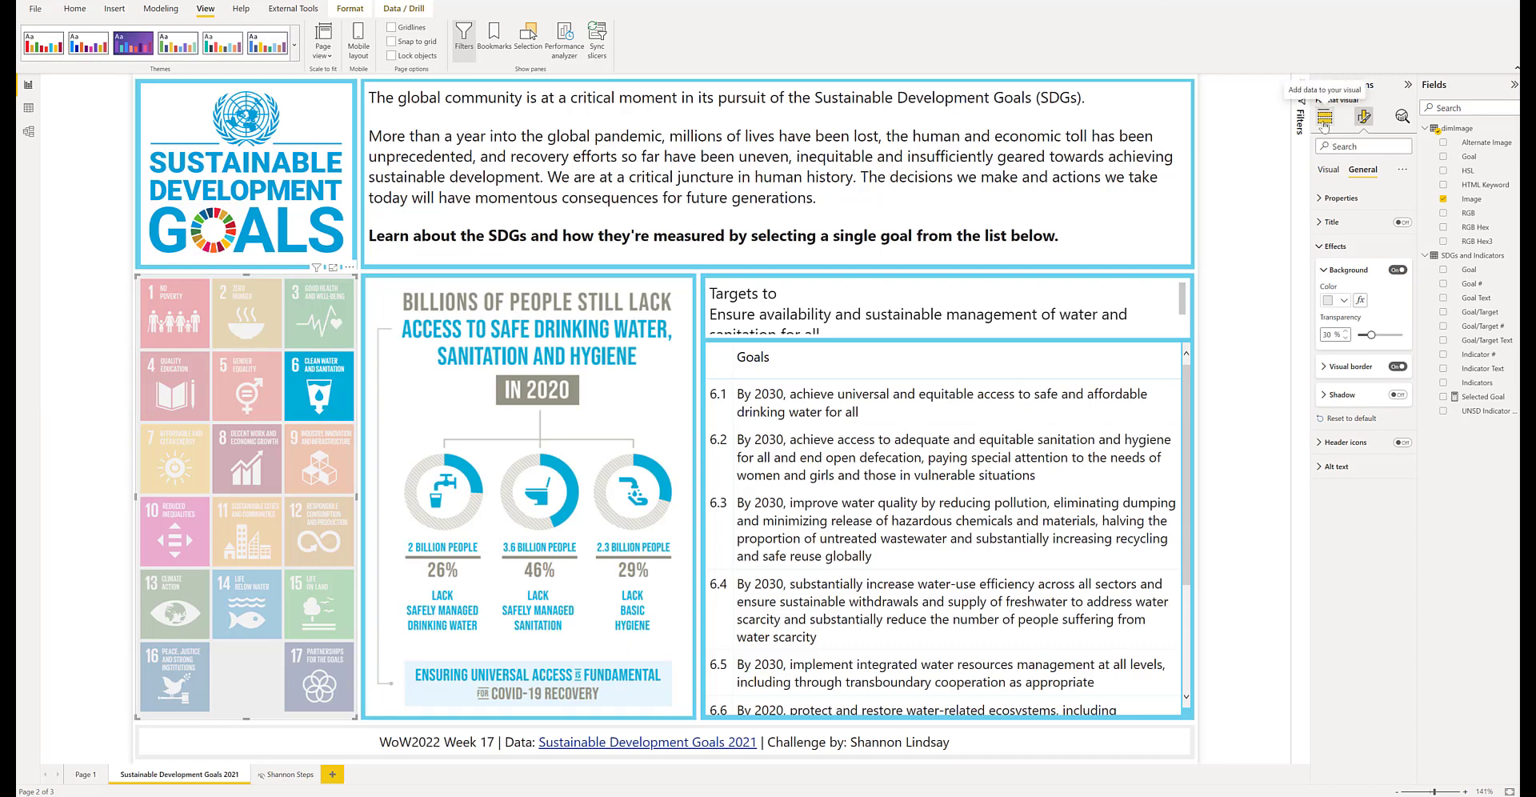
left_click(206, 138)
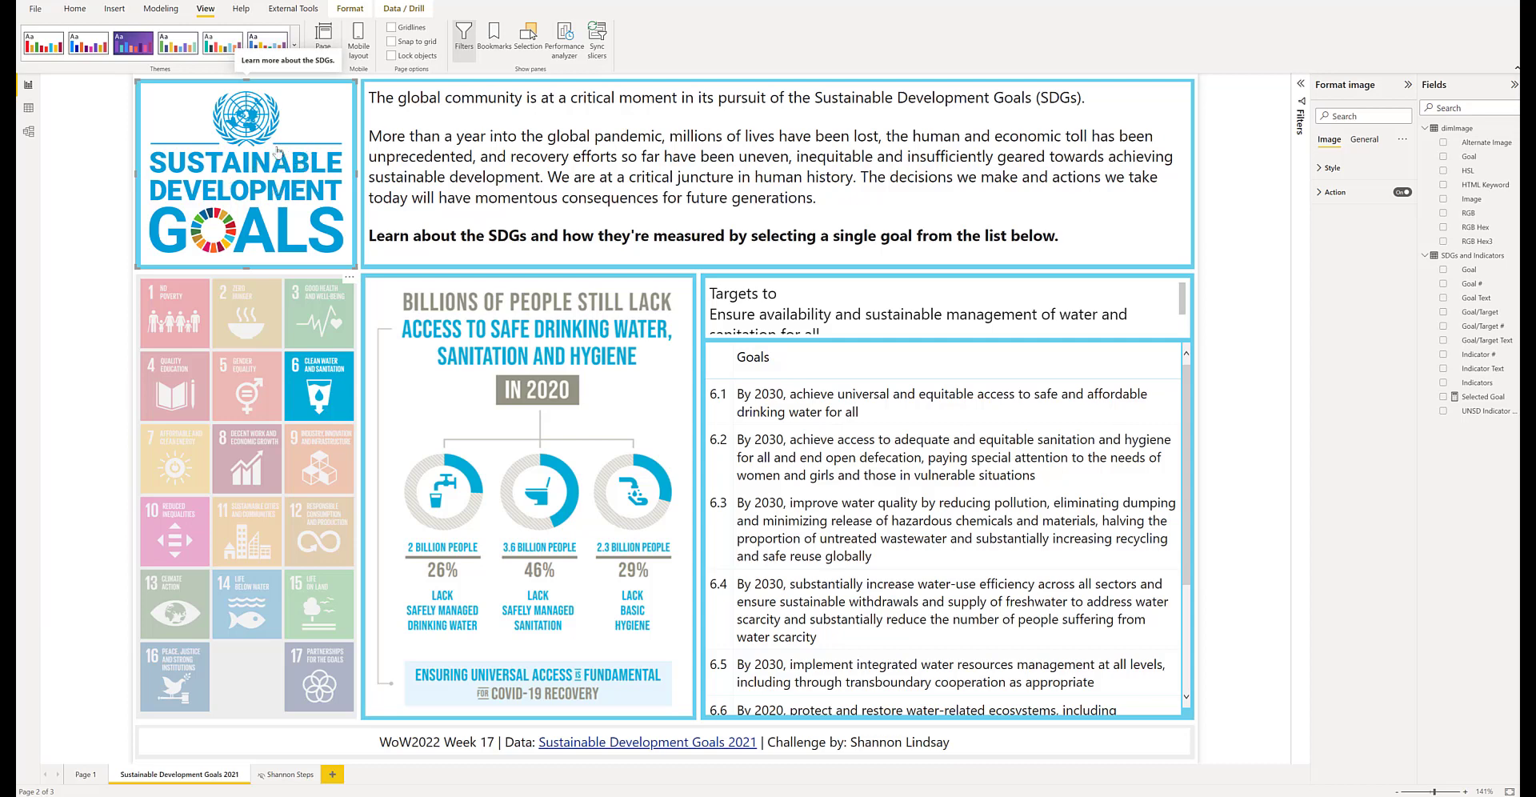
left_click(113, 7)
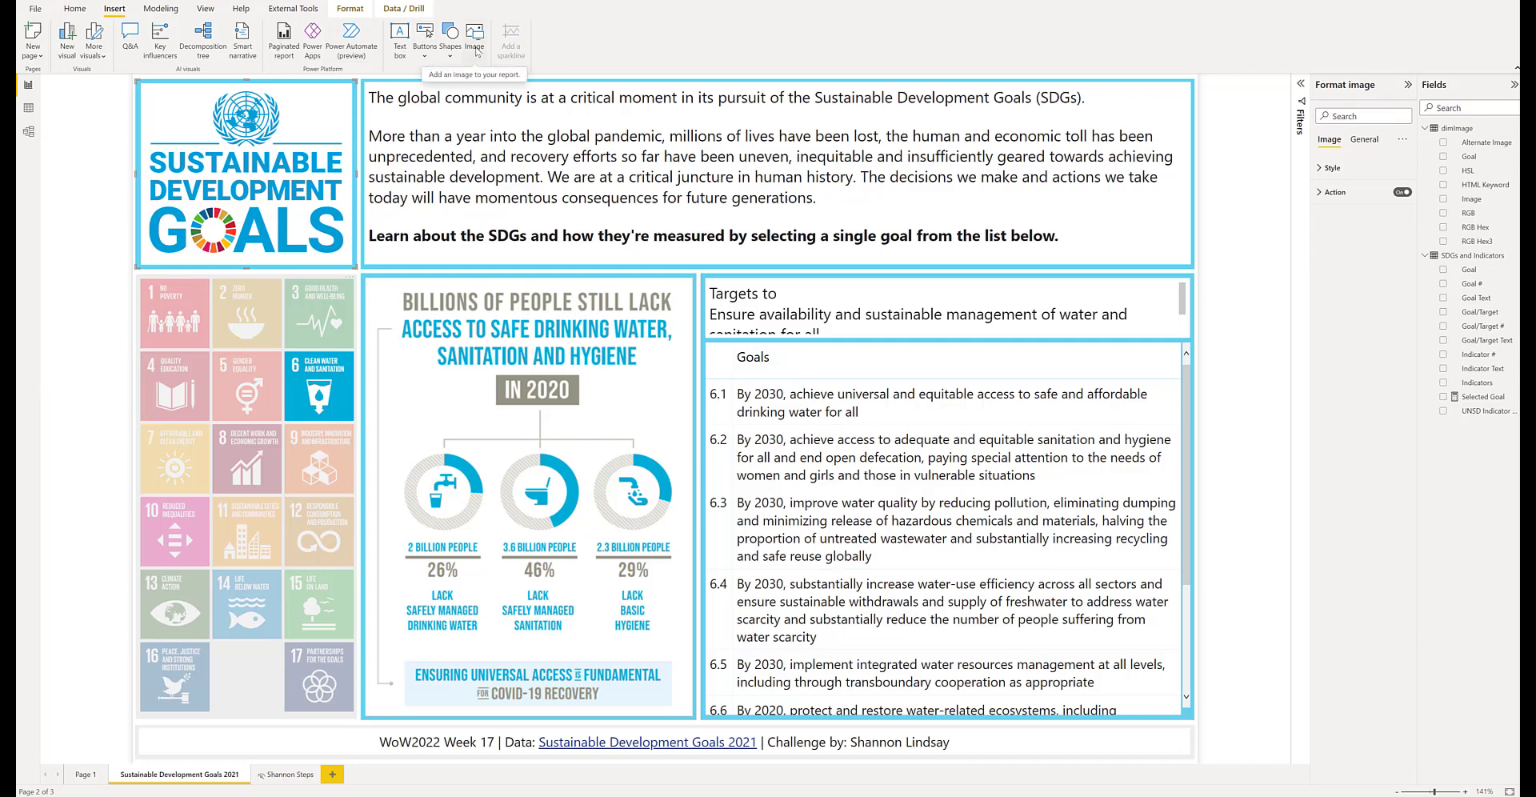
left_click(621, 100)
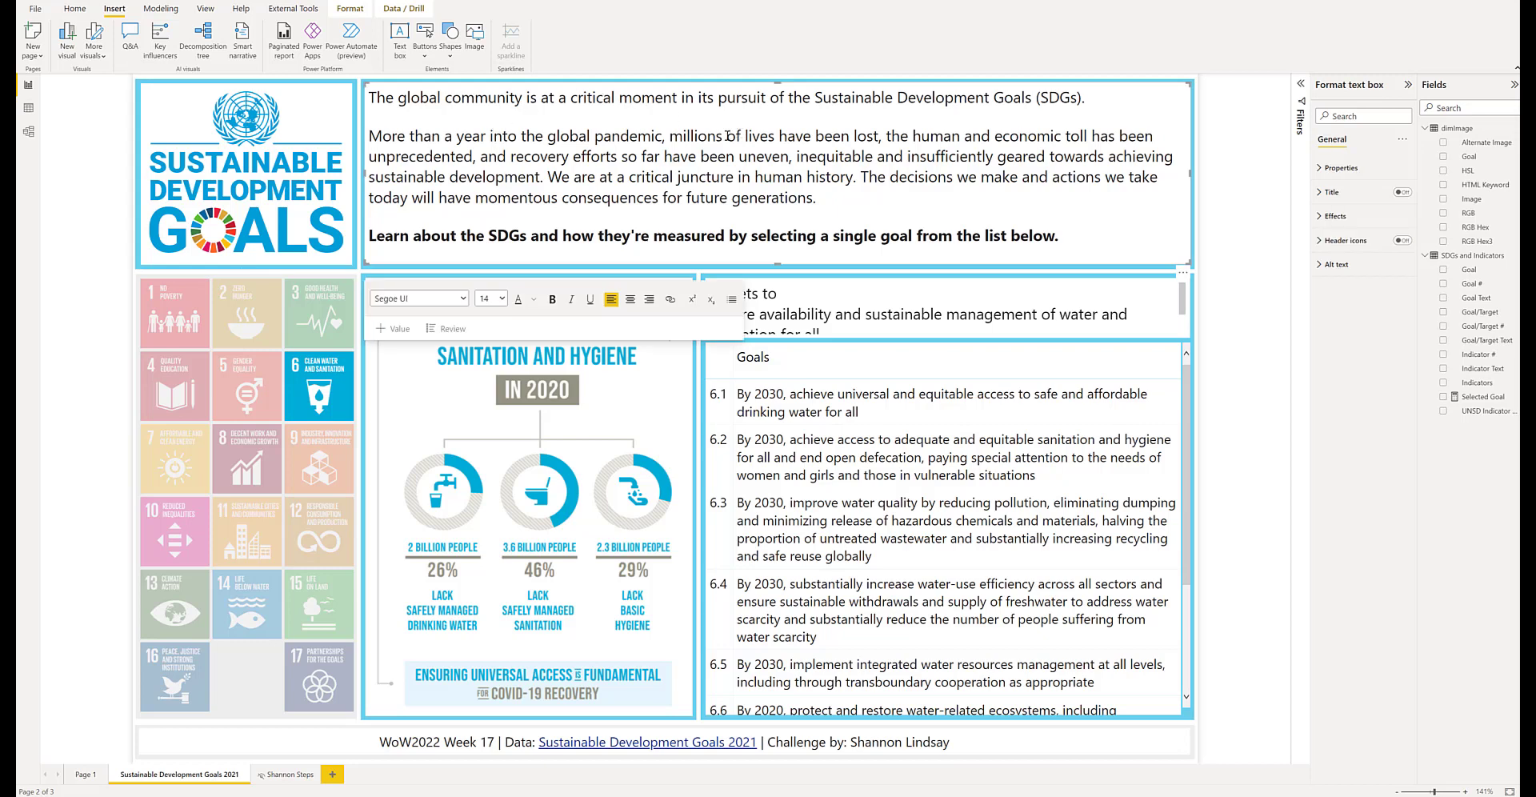
left_click(207, 9)
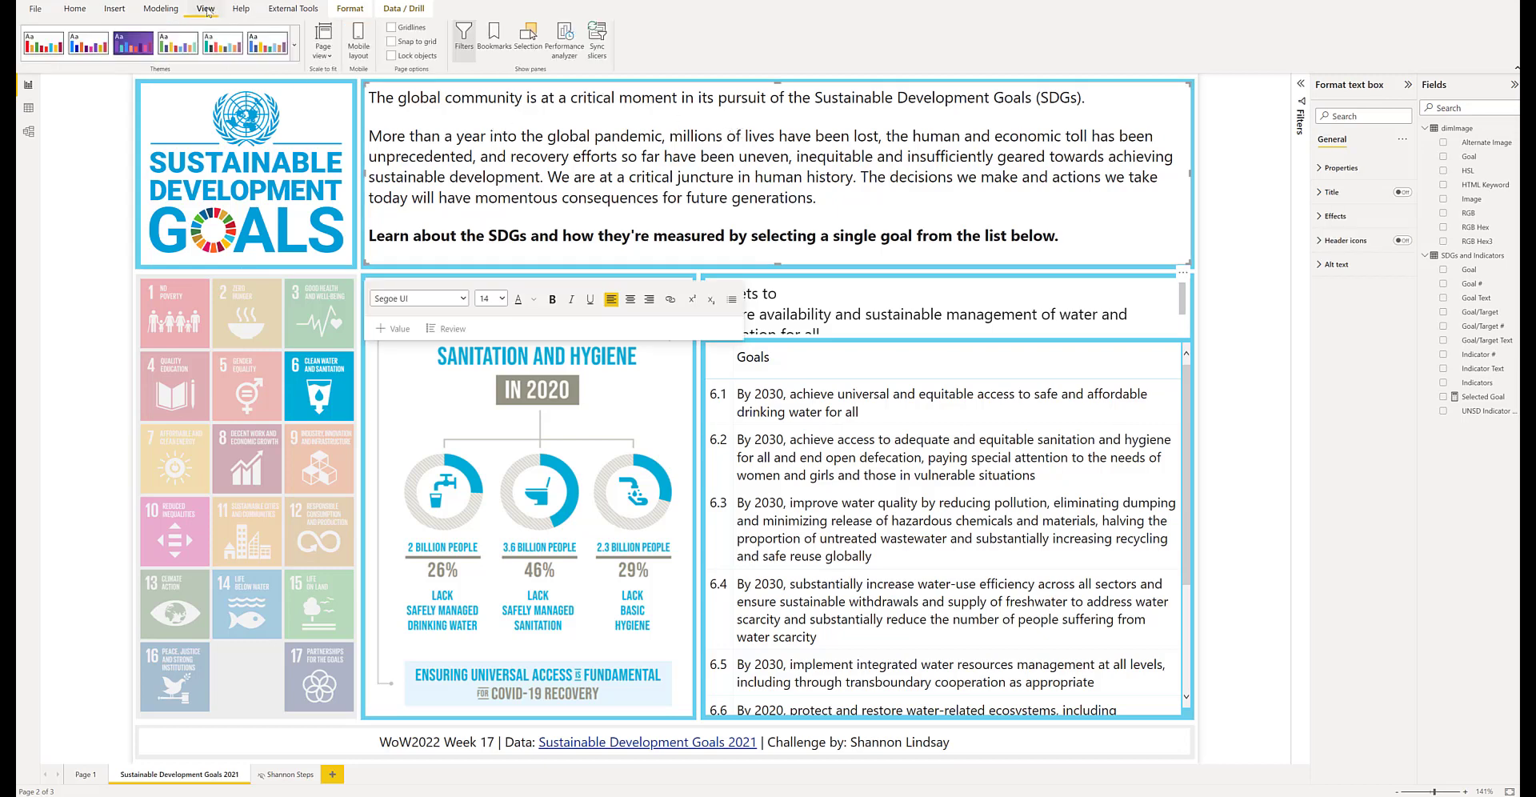
- Open the Selection pane and pick the logo image, a background shape and the footer text box
left_click(529, 35)
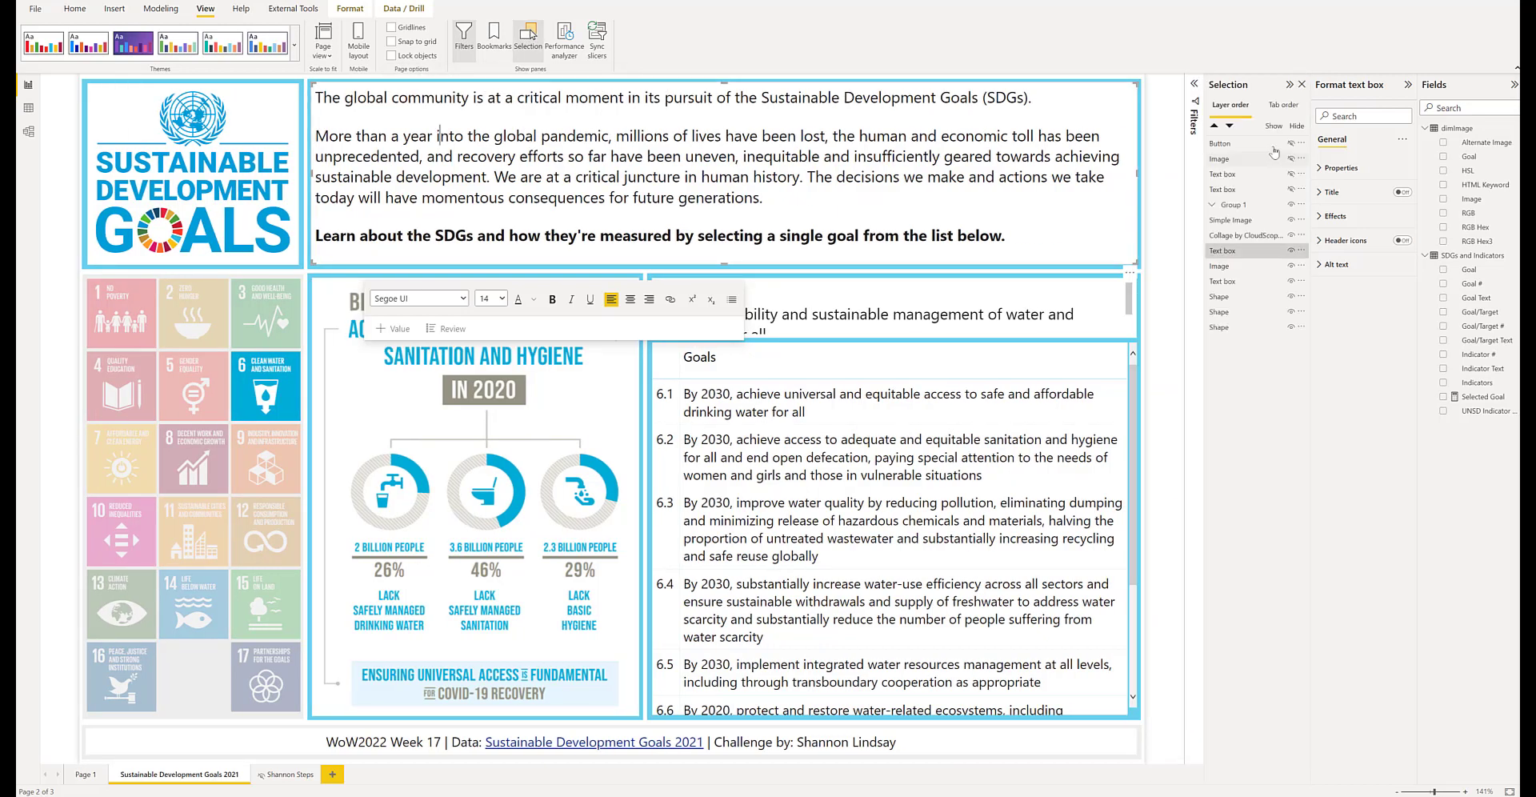
left_click(1240, 266)
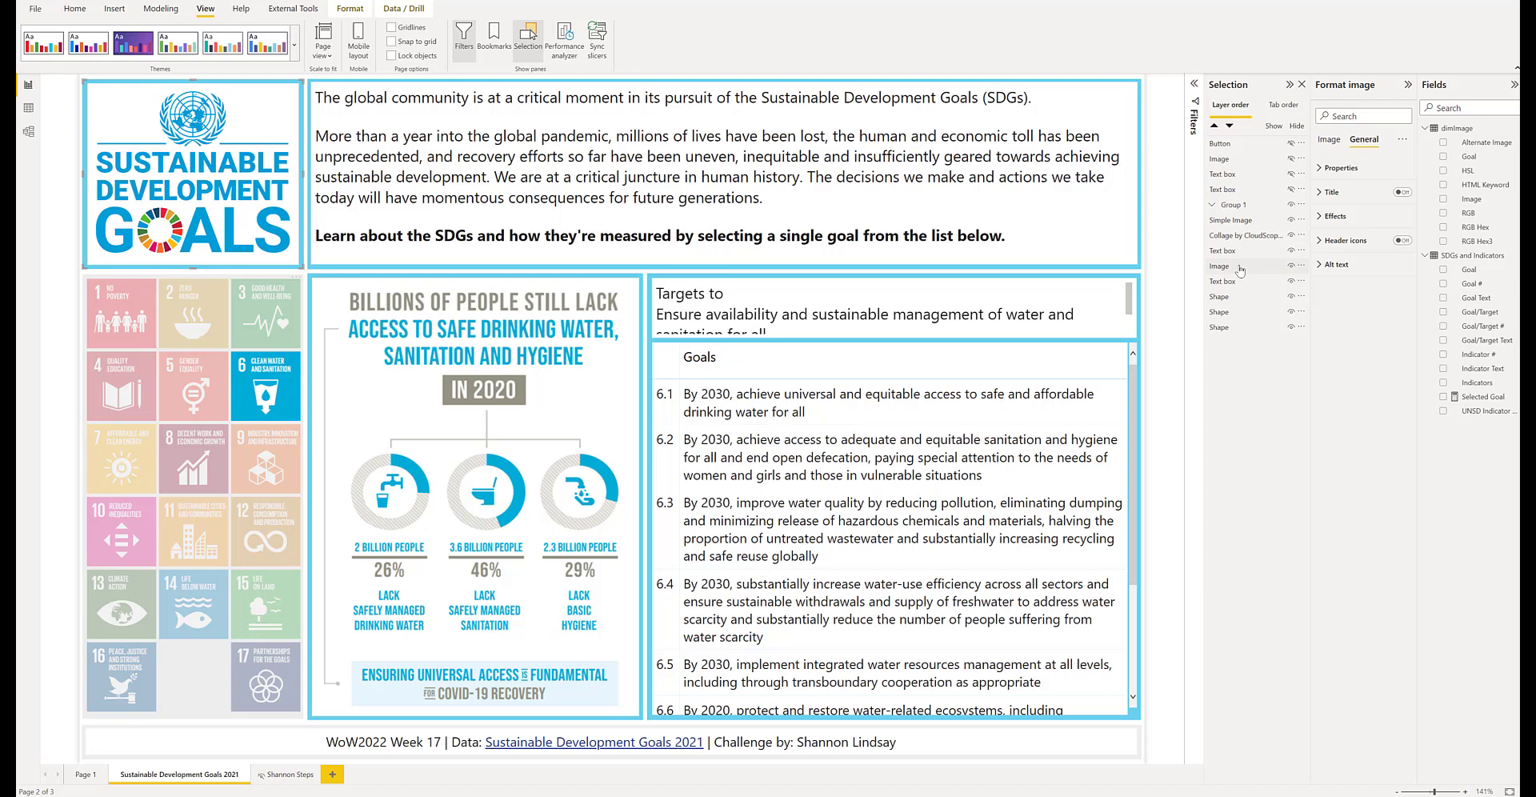
left_click(1241, 297)
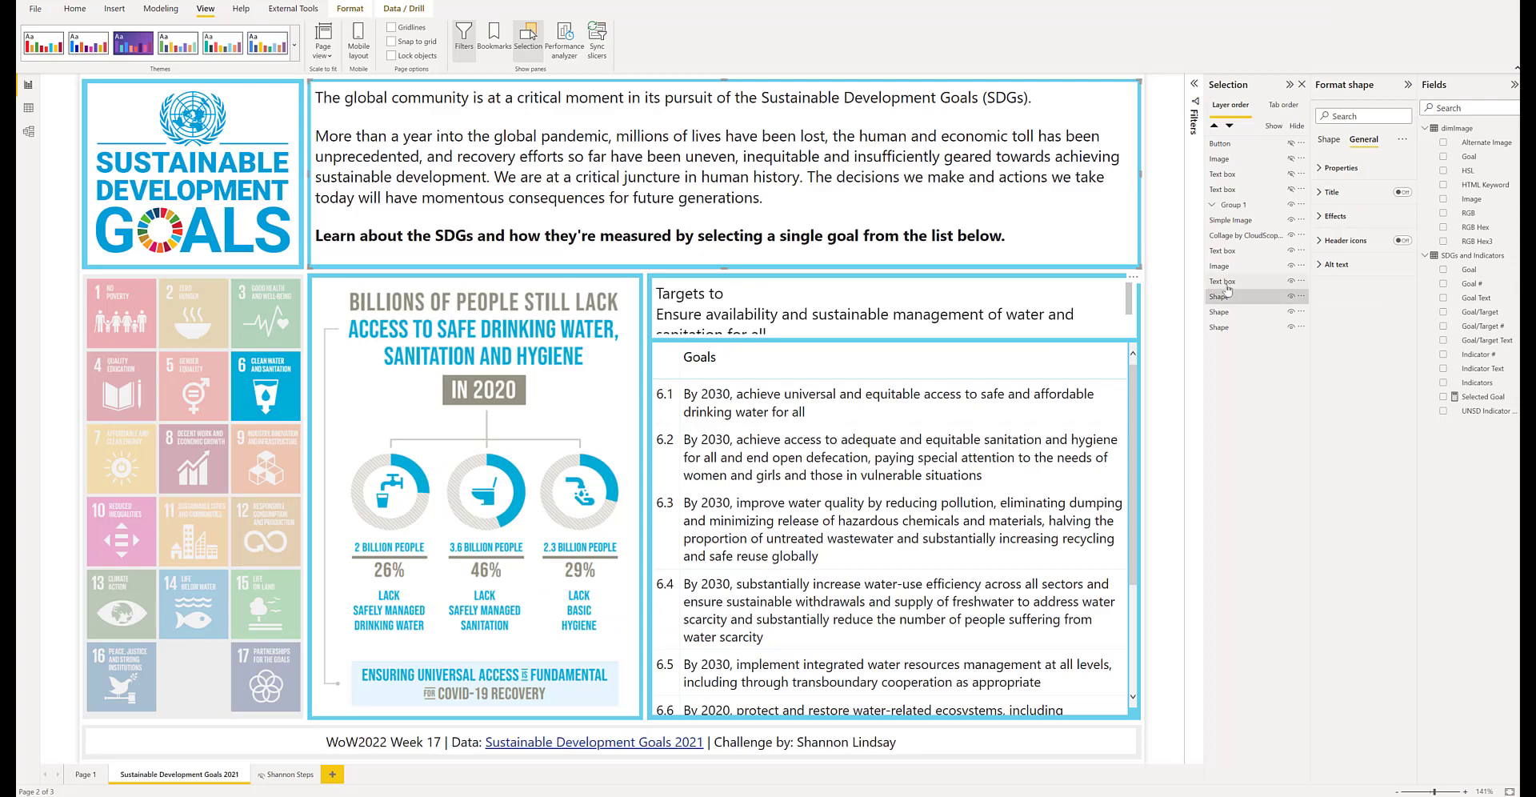
left_click(1226, 282)
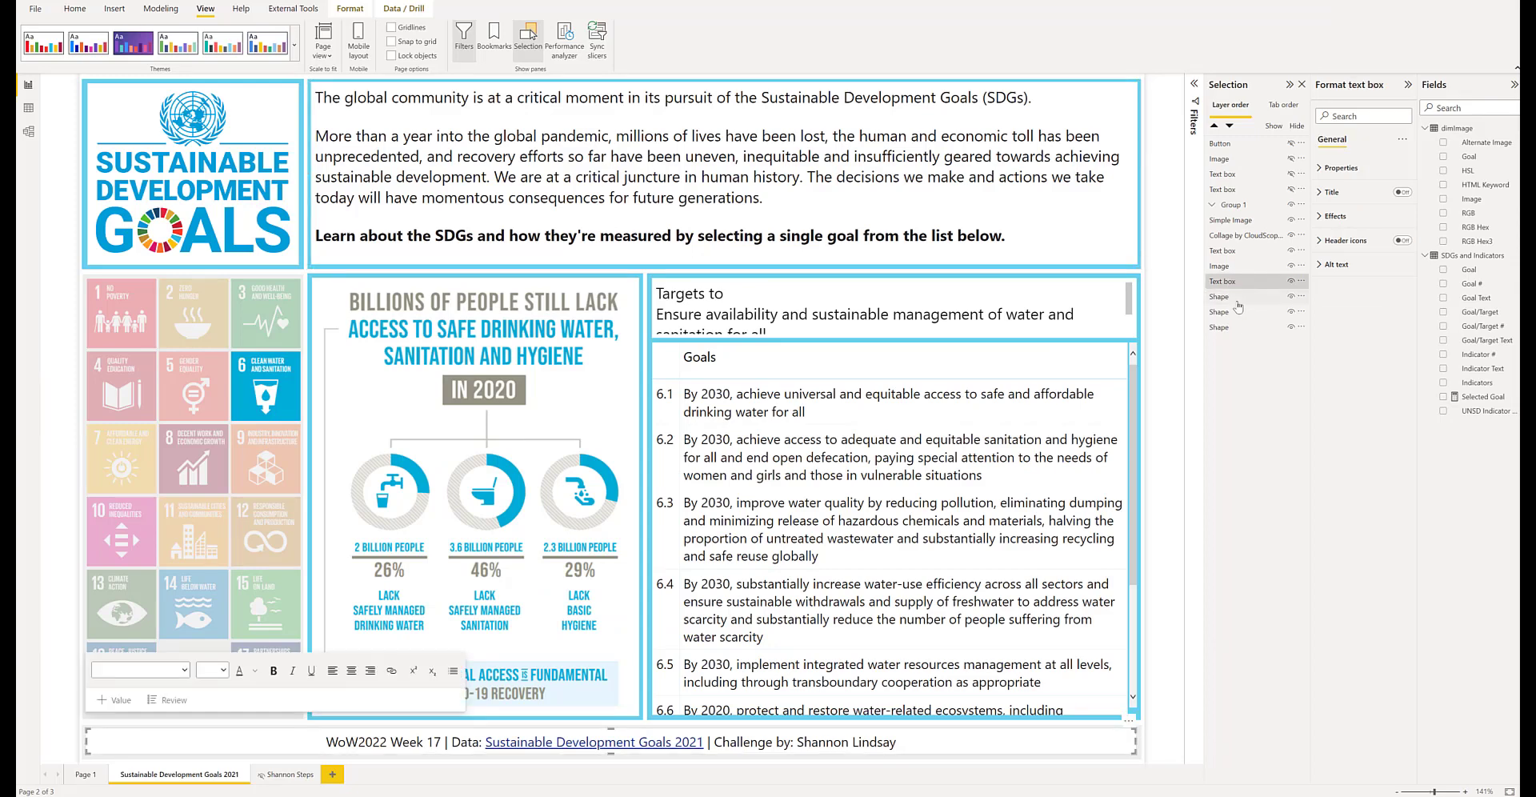
- Inspect the Collage tiles visual's fields, then browse and close the AppSource visuals marketplace
left_click(236, 284)
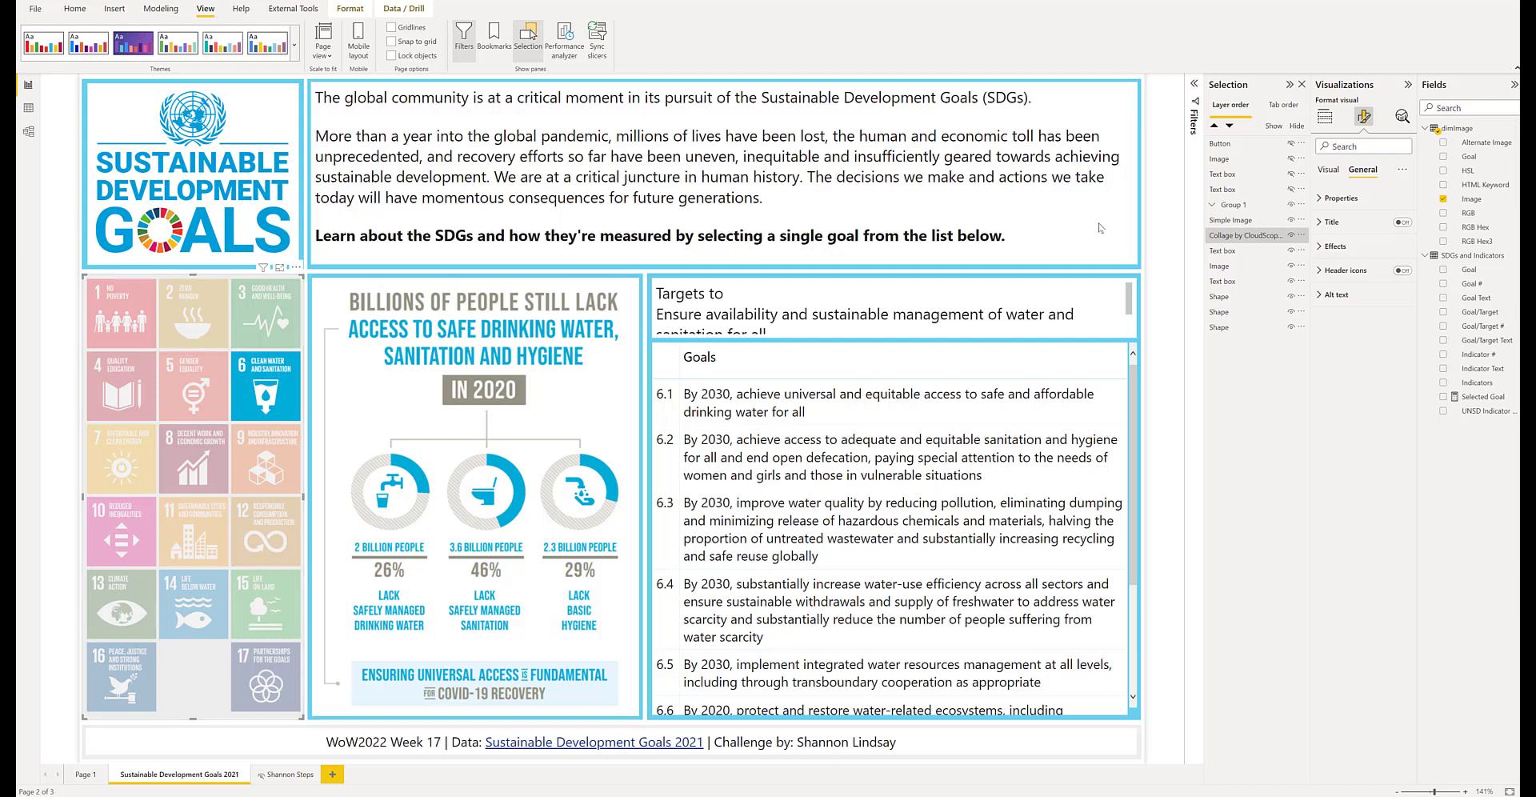
left_click(1322, 119)
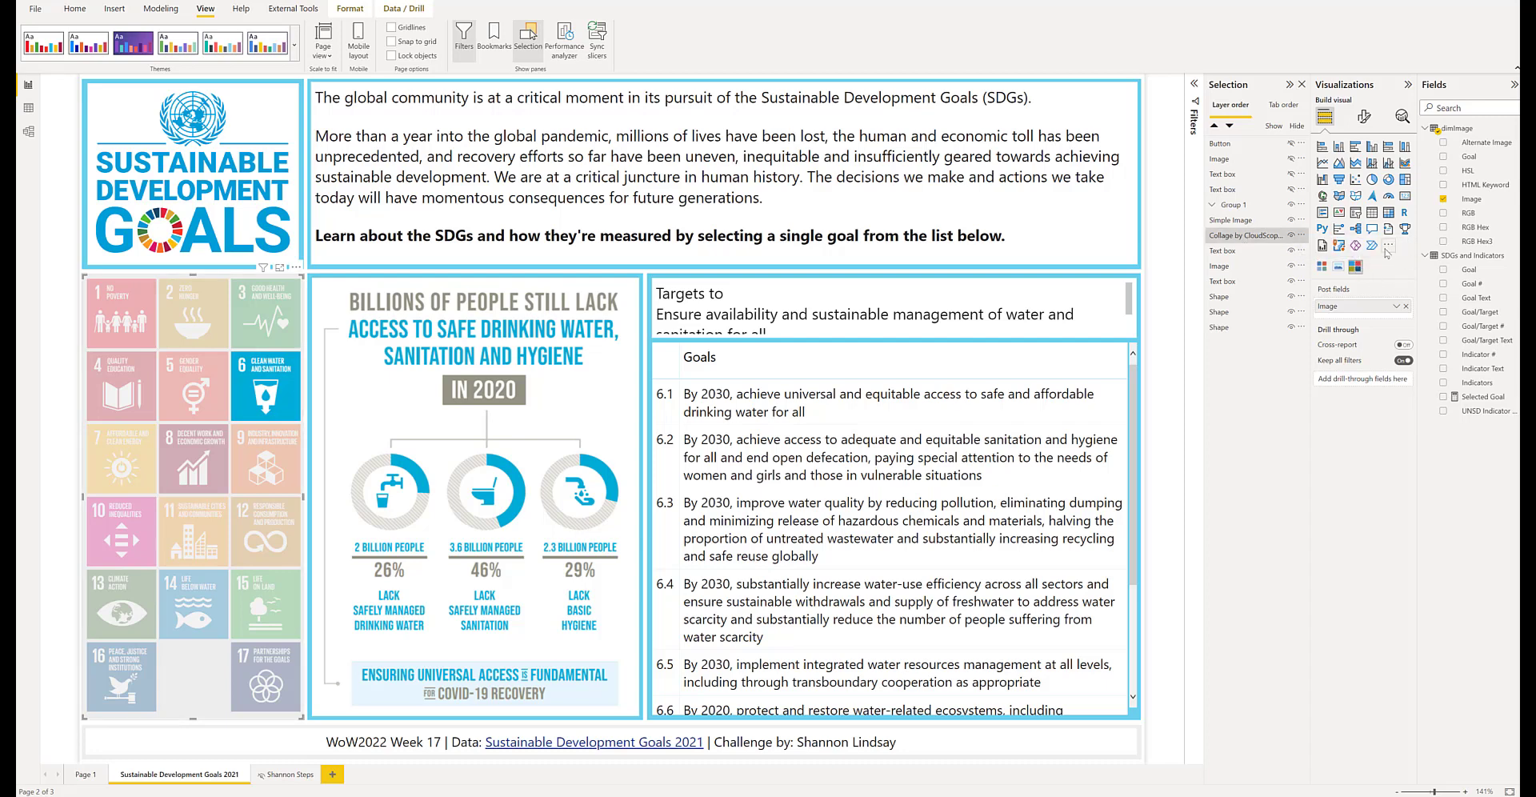
left_click(1388, 246)
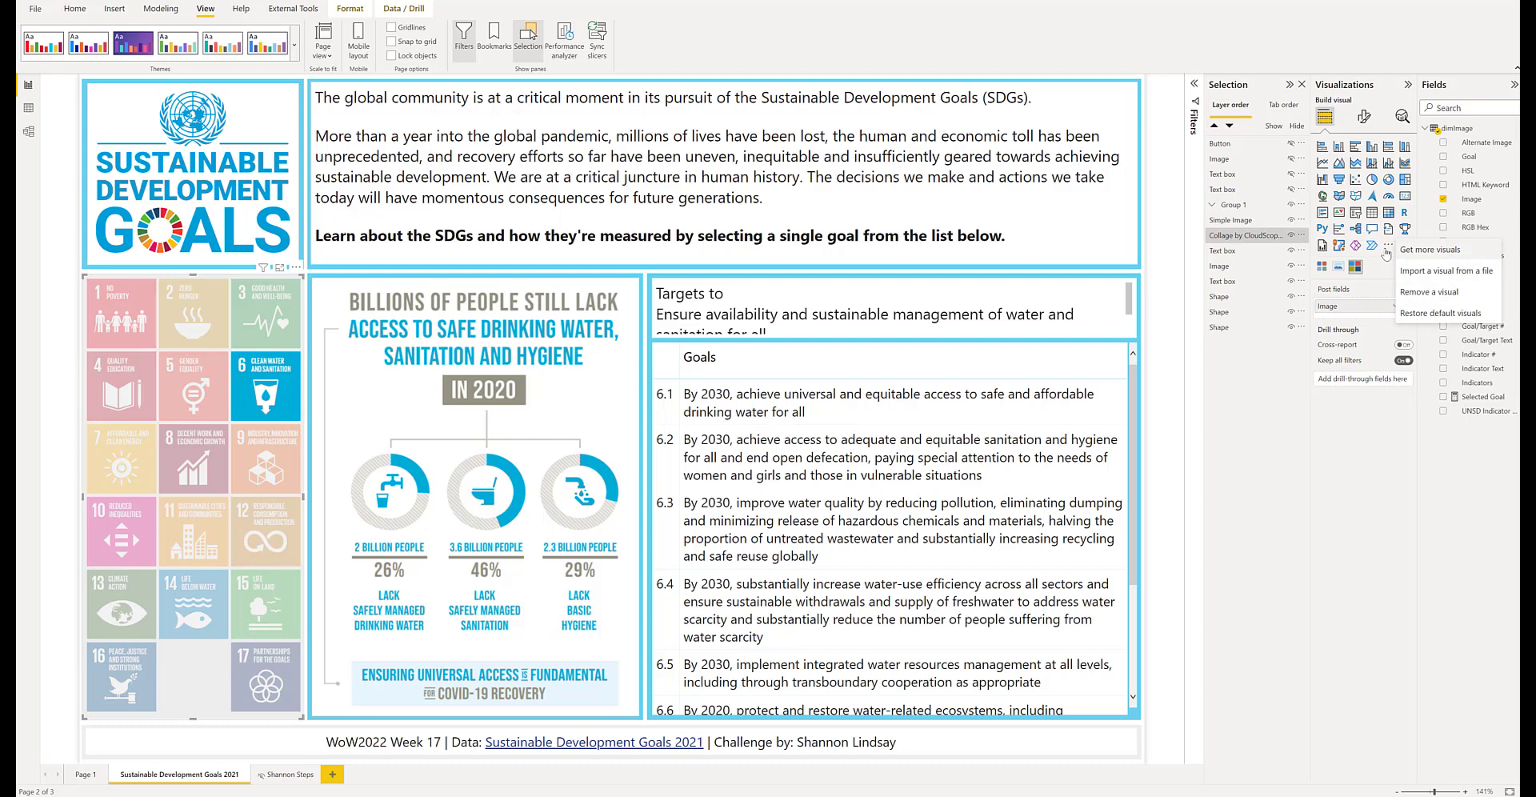
left_click(1437, 253)
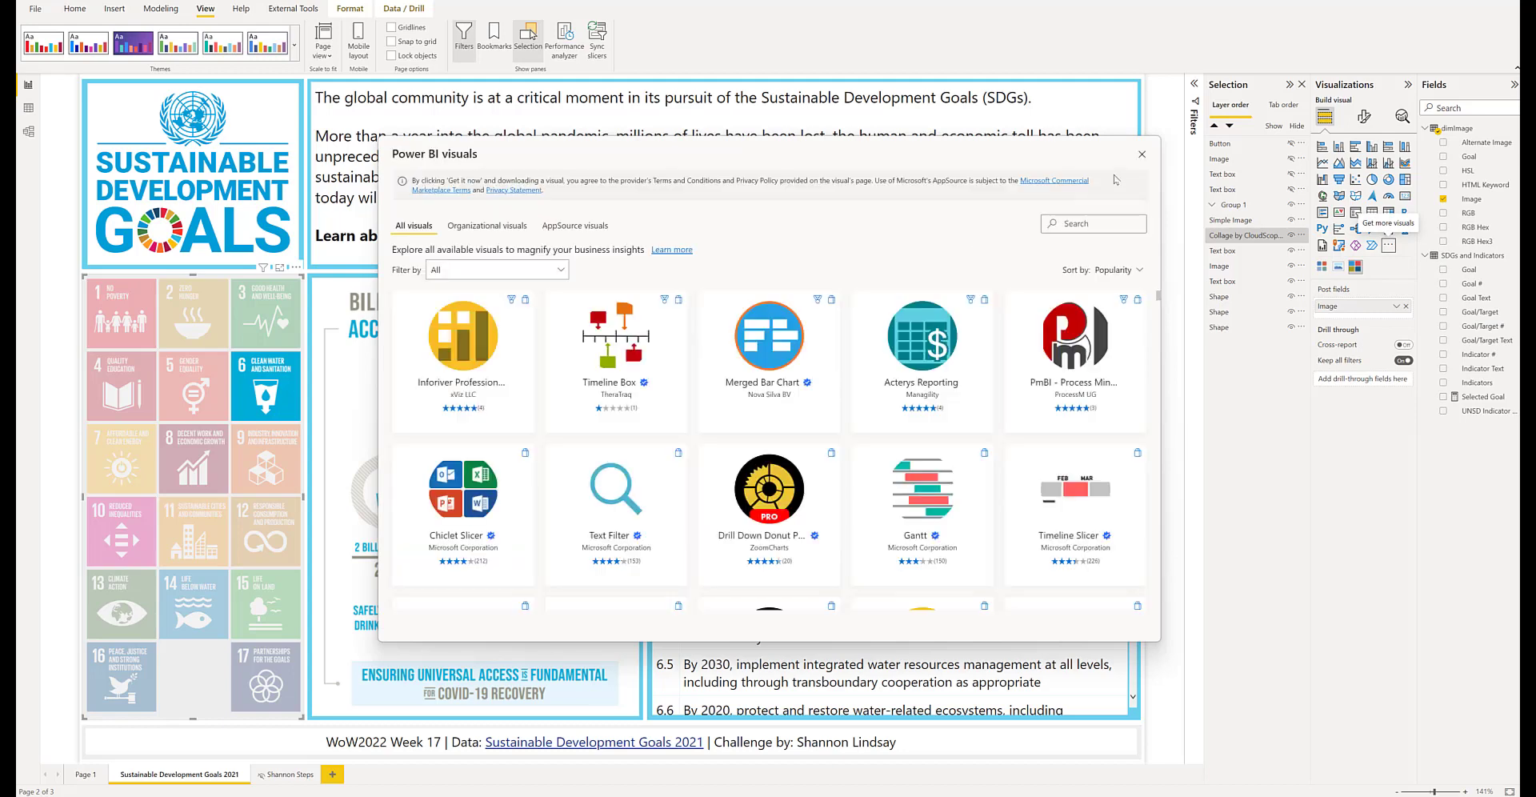
left_click(1142, 154)
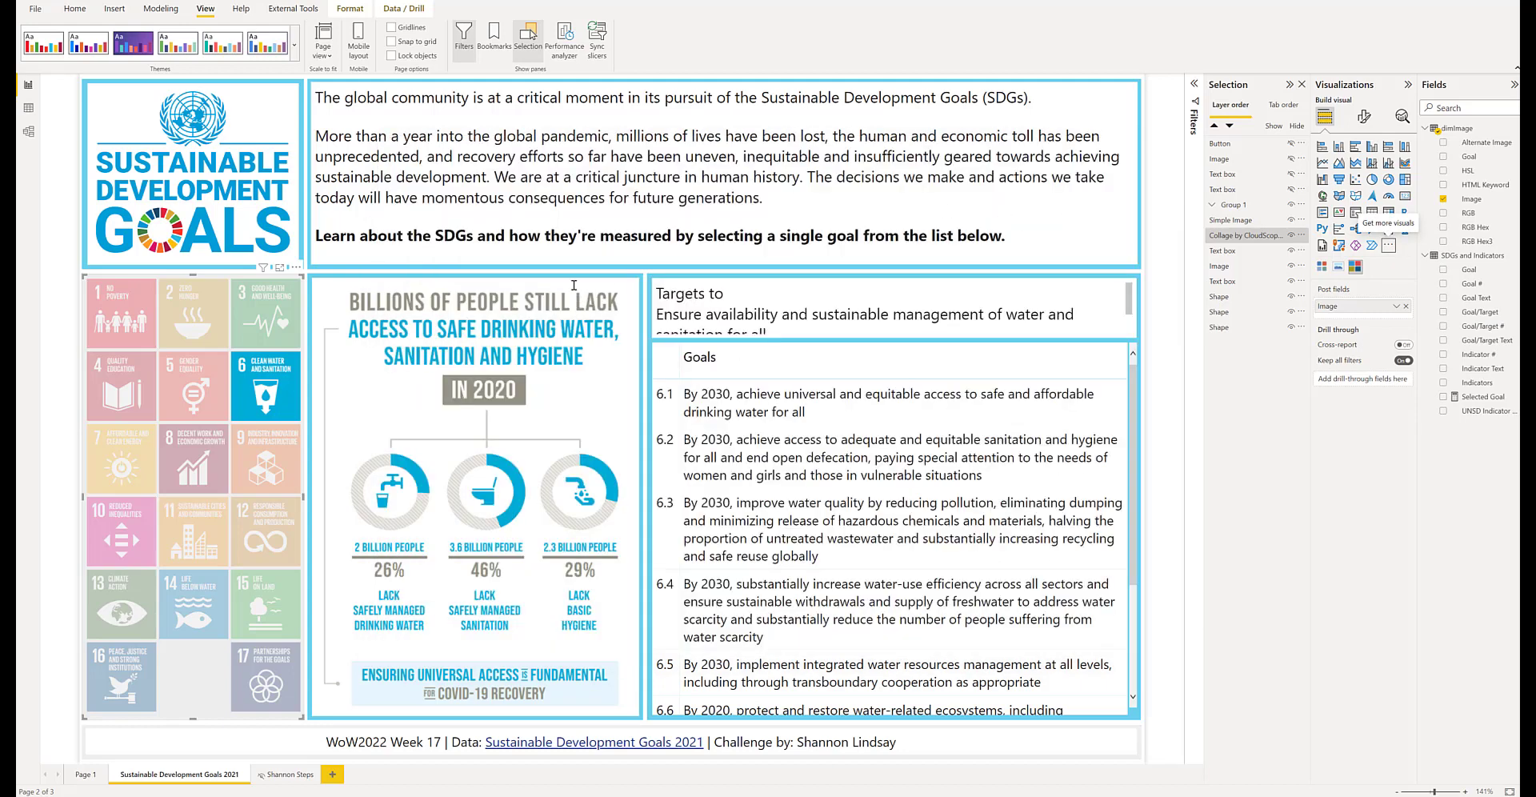
- Inspect the infographic and targets table, then show goal 5, Gender Equality, followed by goal 1, No Poverty
left_click(496, 295)
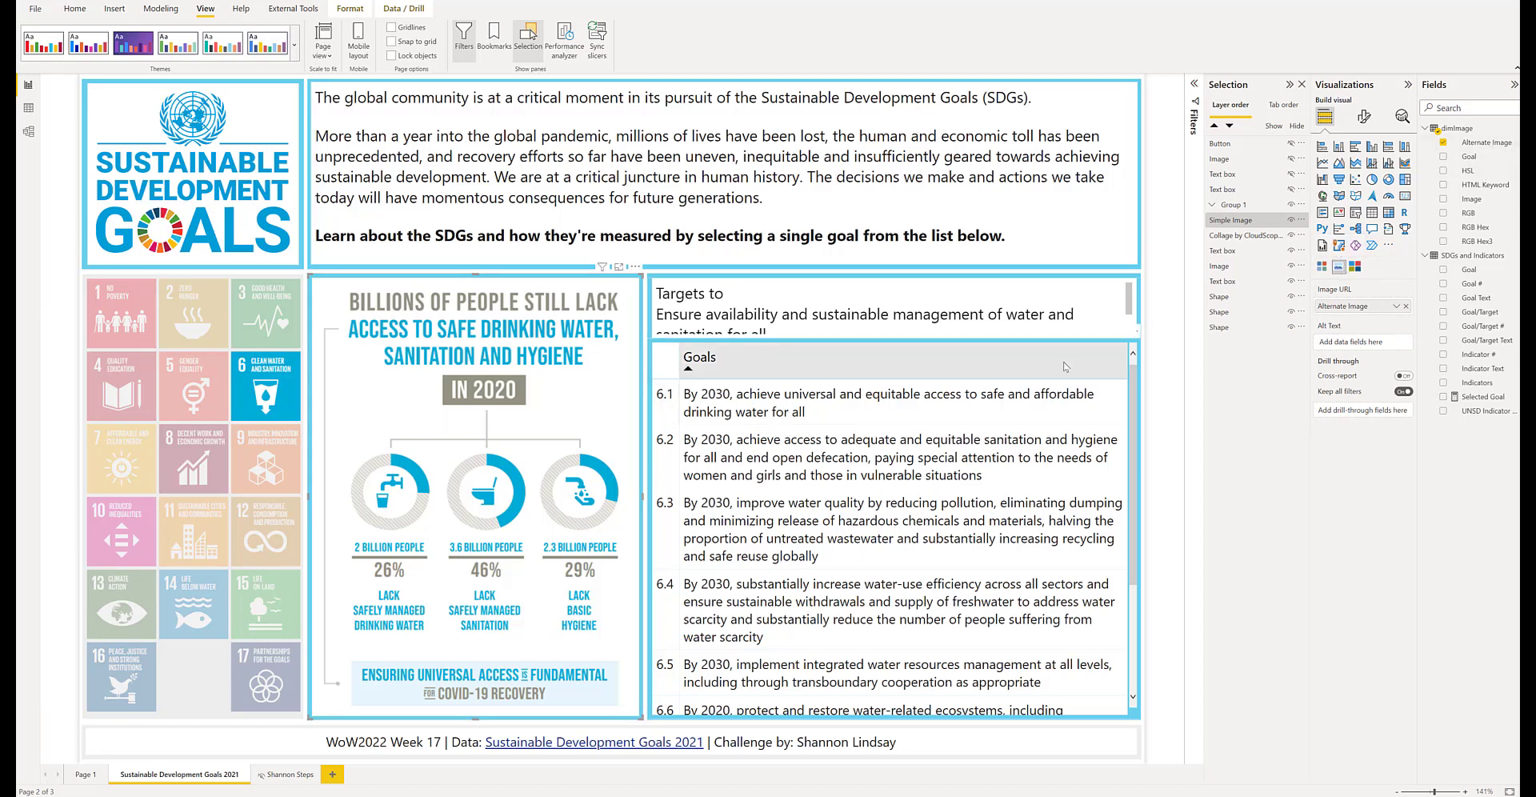
left_click(1134, 417)
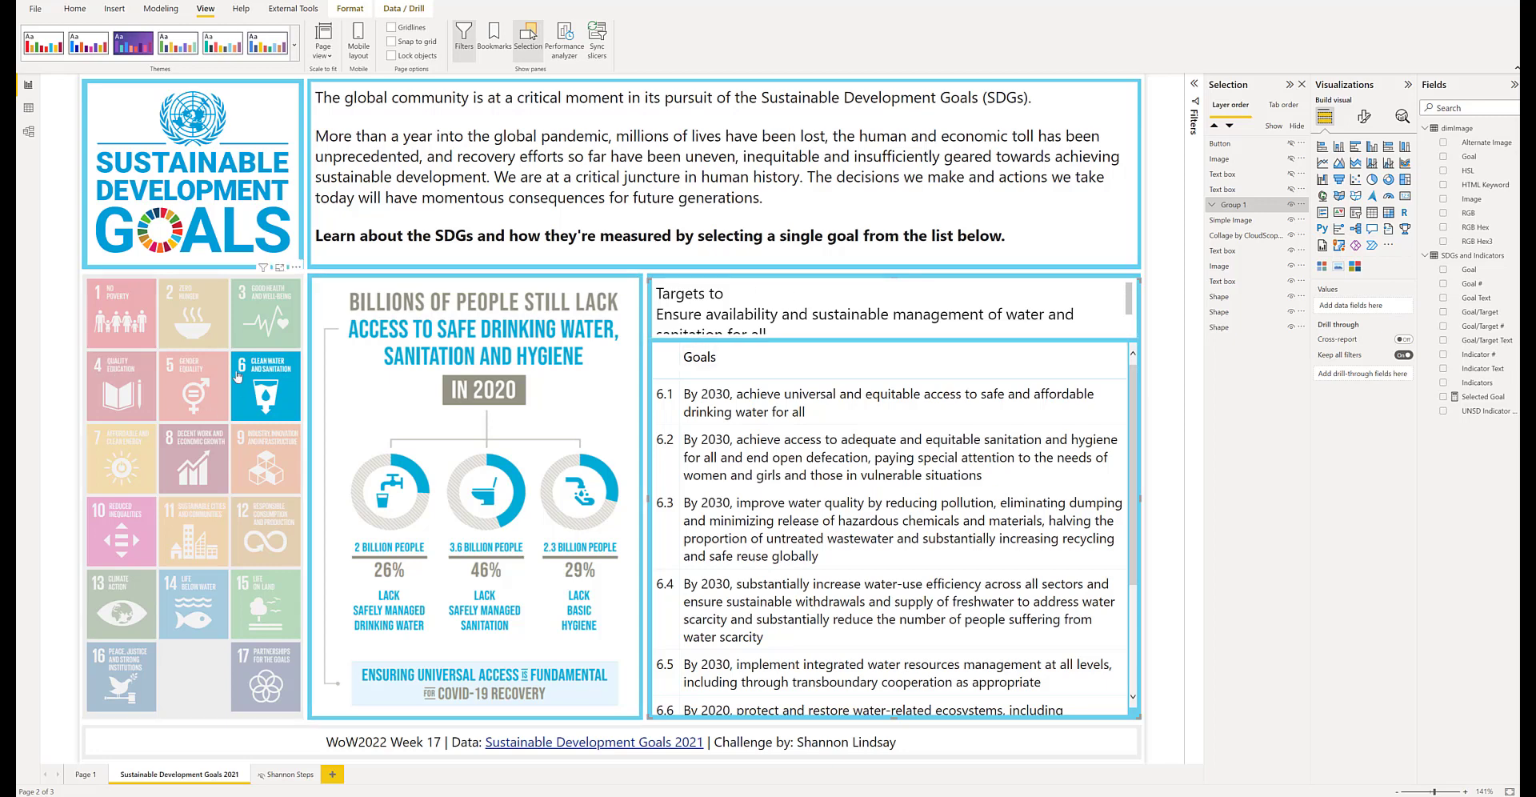
left_click(199, 385)
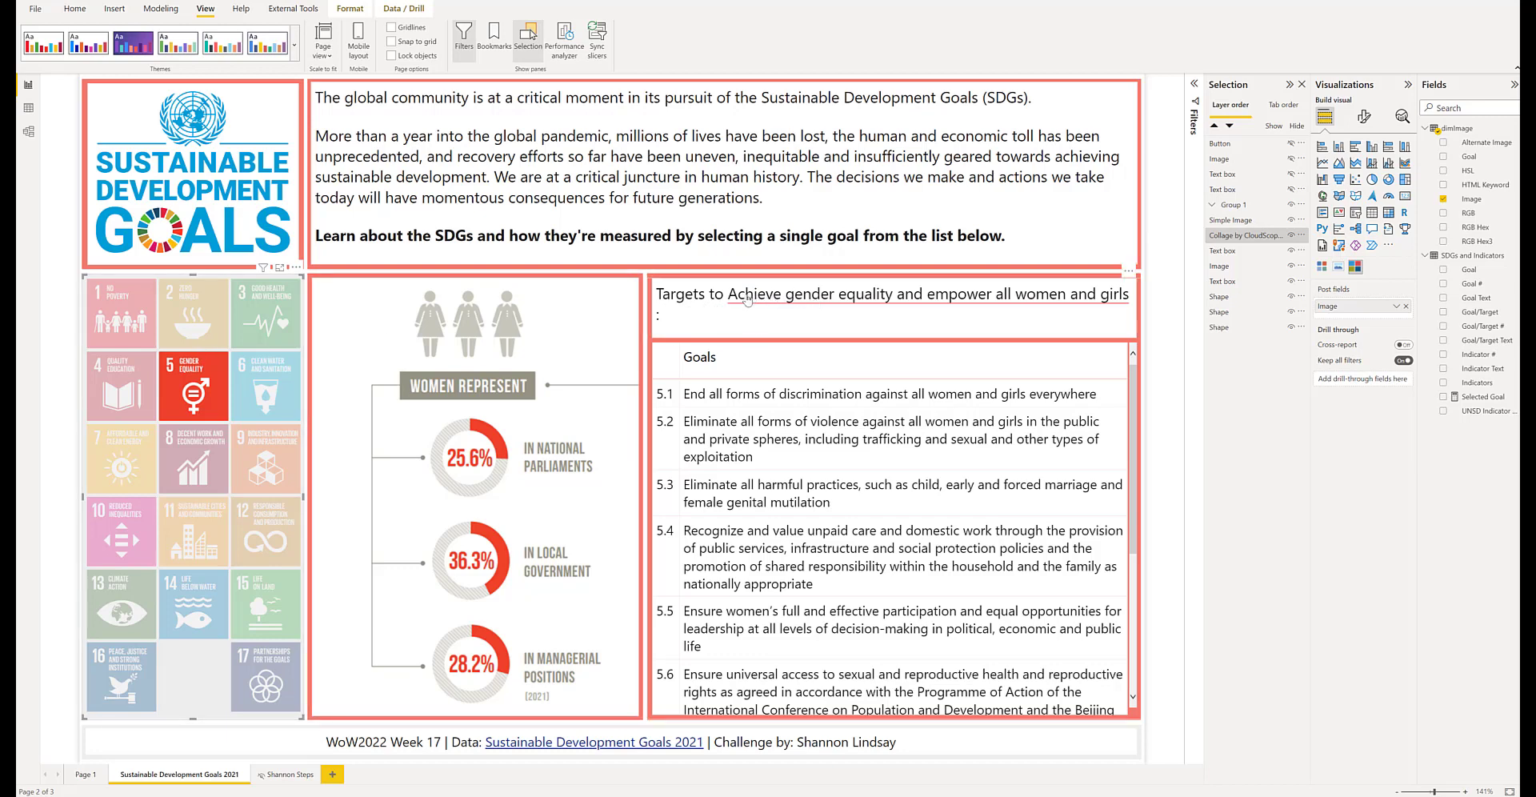
scroll(920, 520, "down", 3)
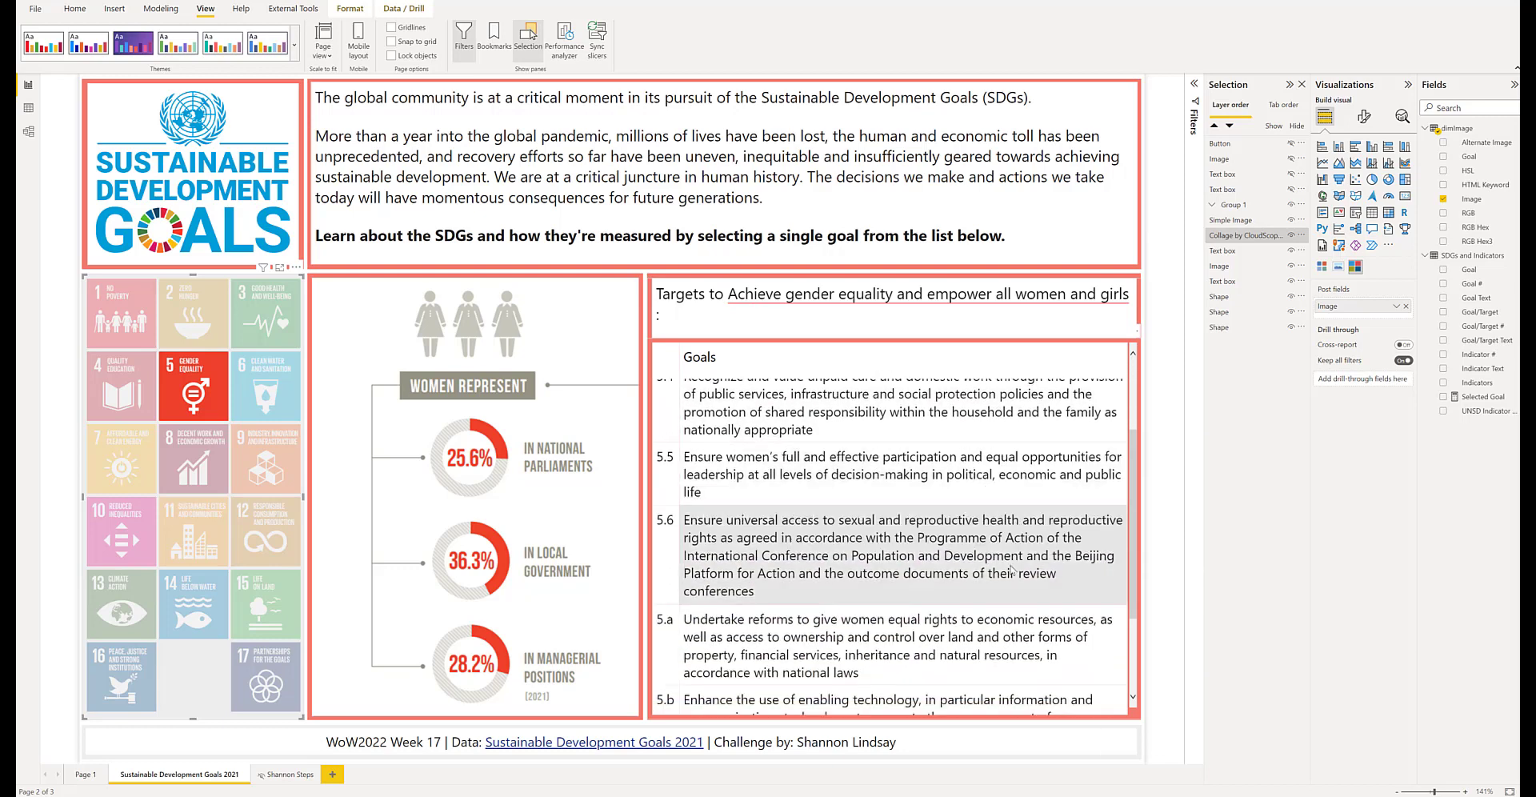
scroll(1012, 570, "up", 2)
scroll(1012, 571, "up", 1)
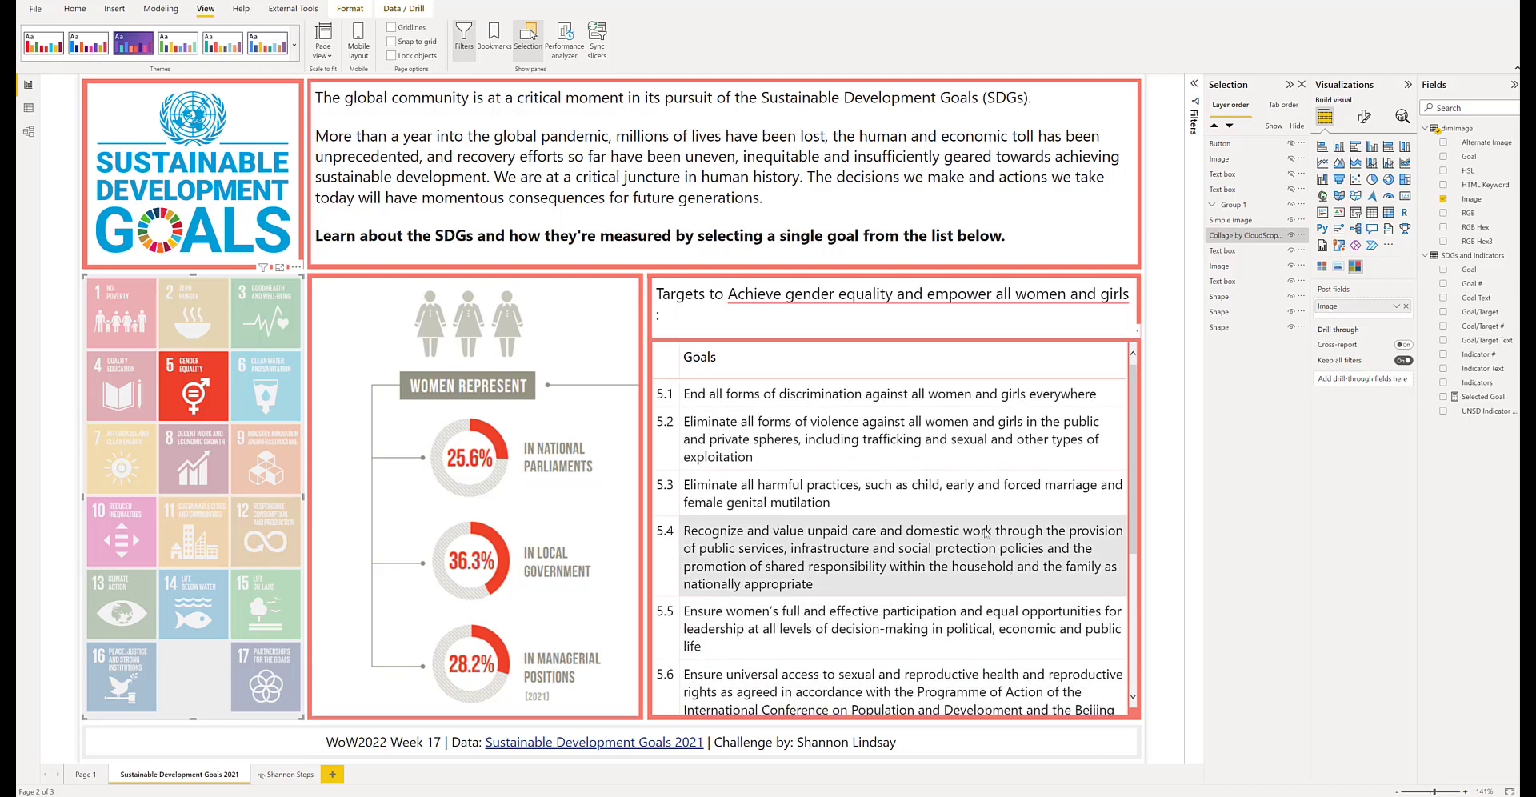
left_click(102, 306)
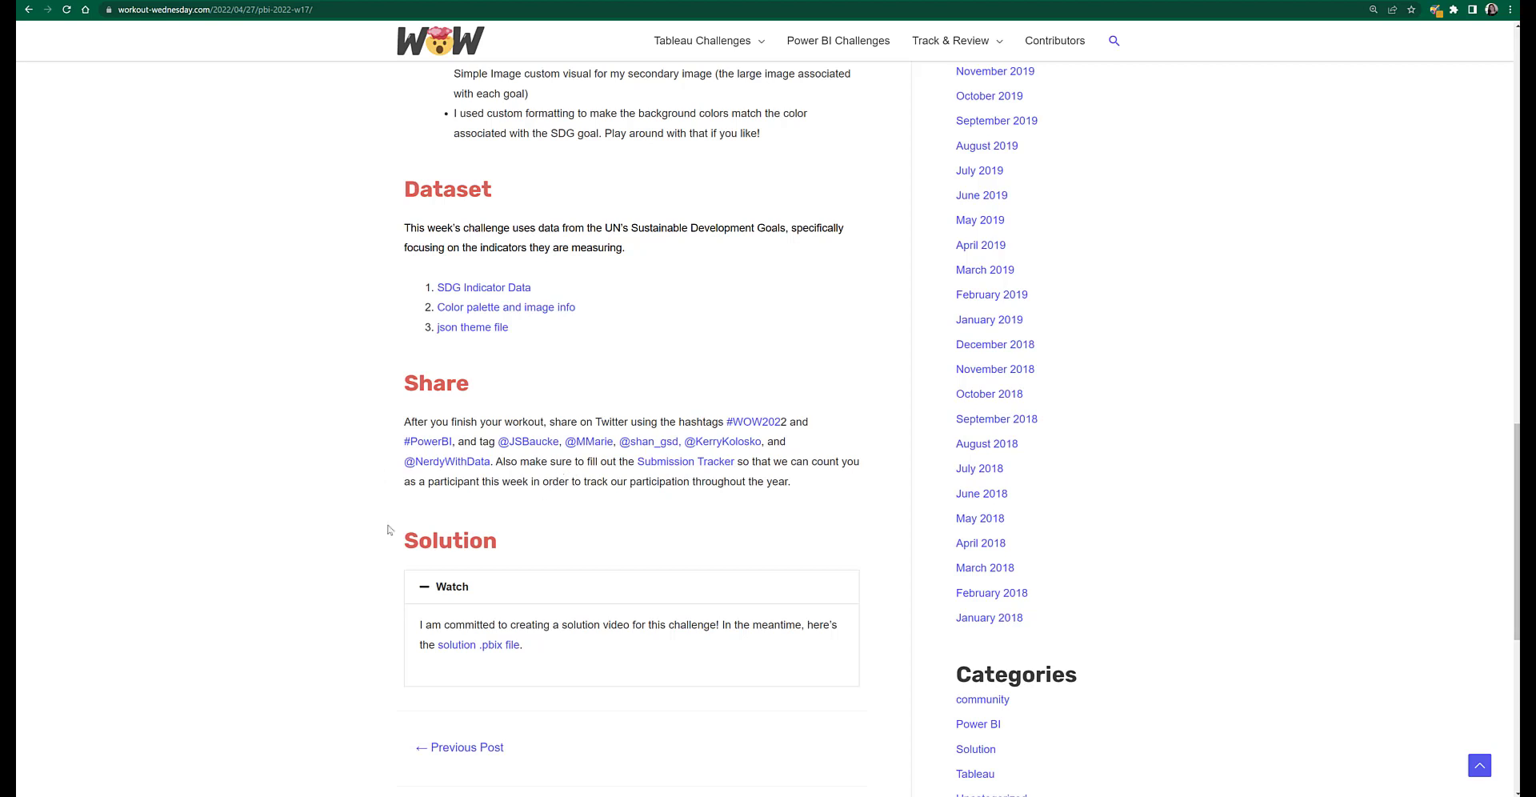
scroll(424, 601, "down", 2)
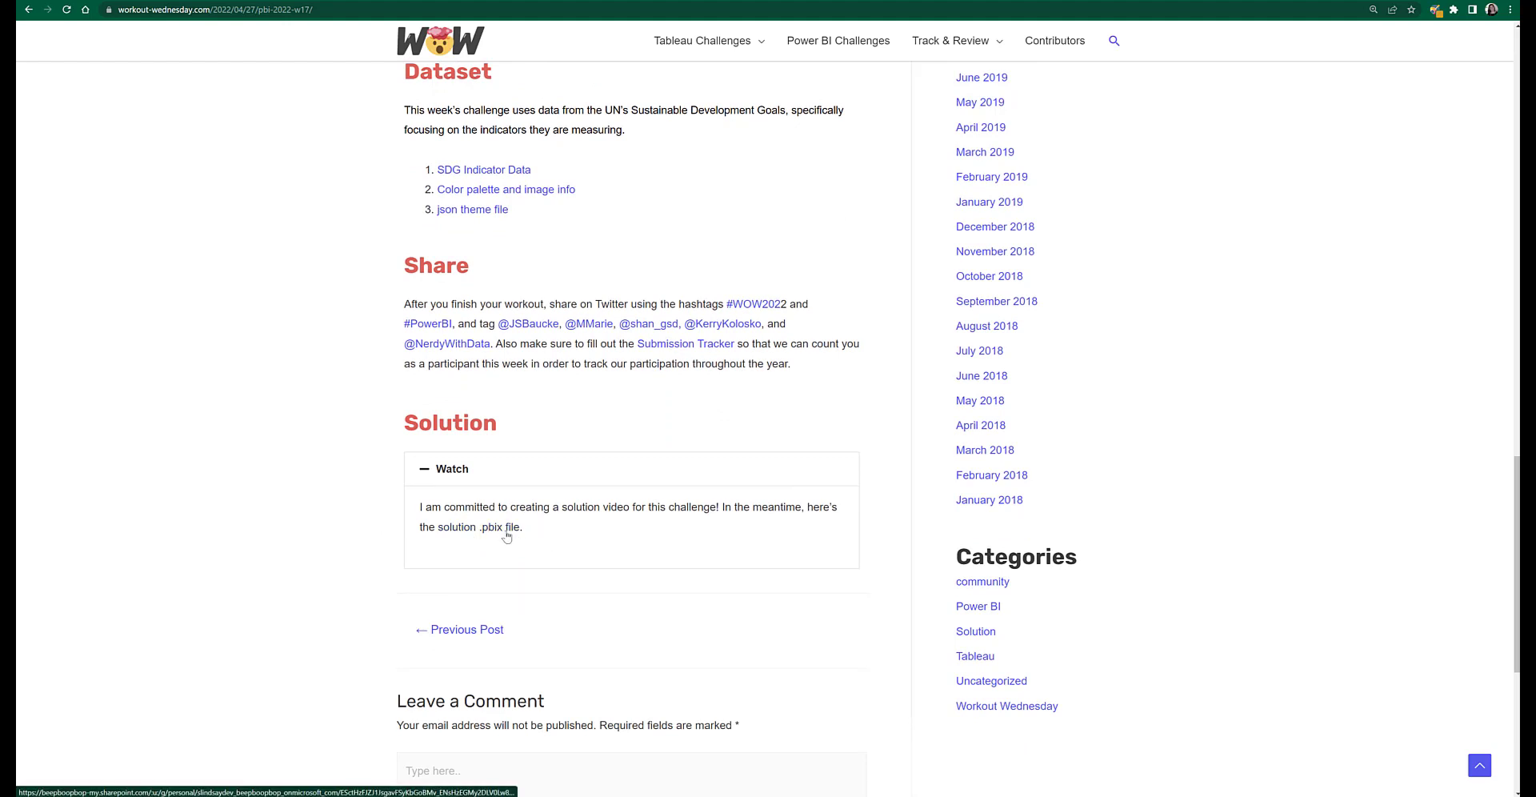
scroll(604, 536, "up", 1)
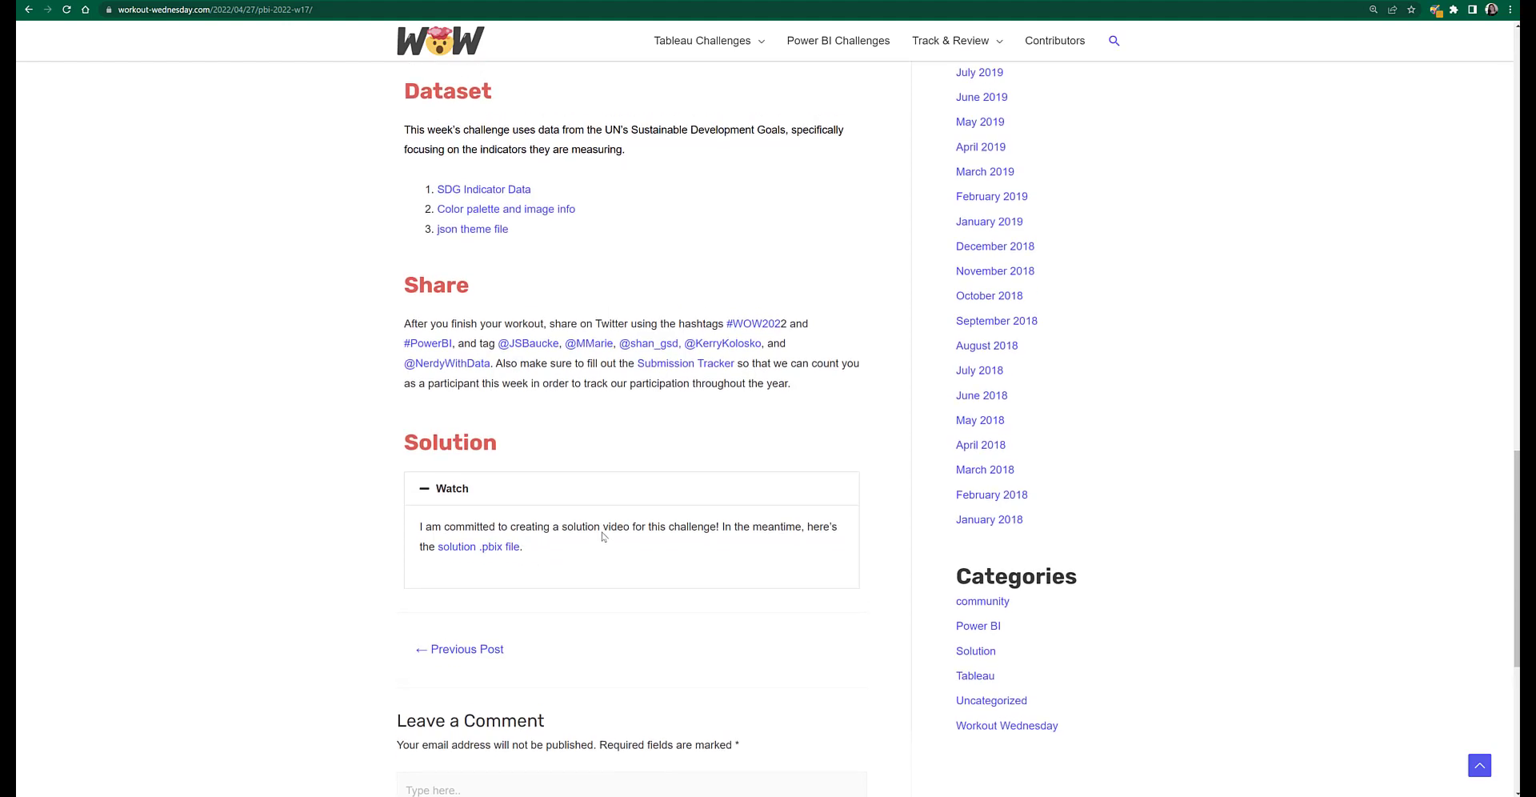